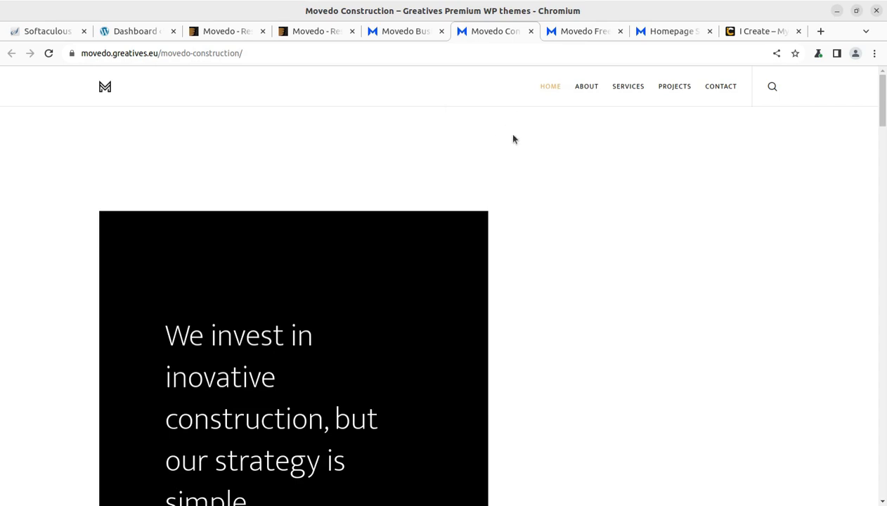
Step: Review the Movedo Freelancer demo from its hero section down to the image gallery
{"action": "left_click", "coordinate": [574, 32]}
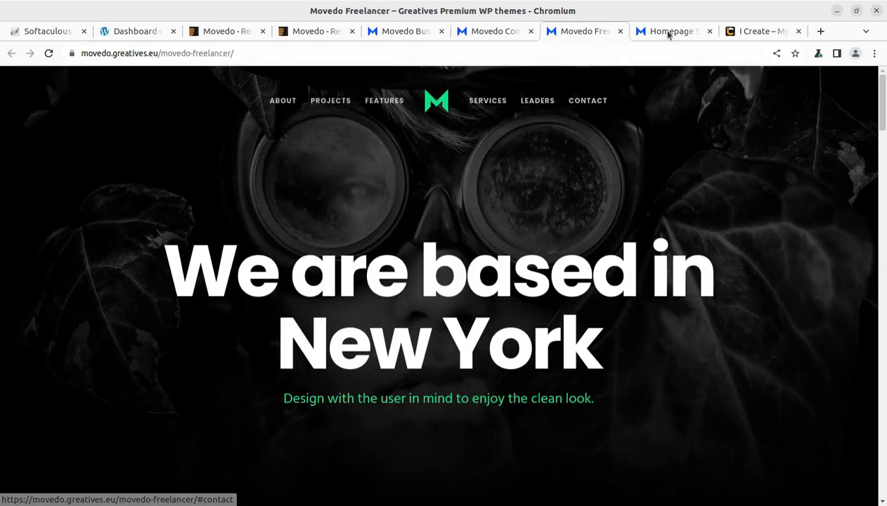
{"action": "scroll", "coordinate": [534, 233], "scroll_direction": "down", "scroll_amount": 1}
{"action": "scroll", "coordinate": [534, 236], "scroll_direction": "down", "scroll_amount": 3}
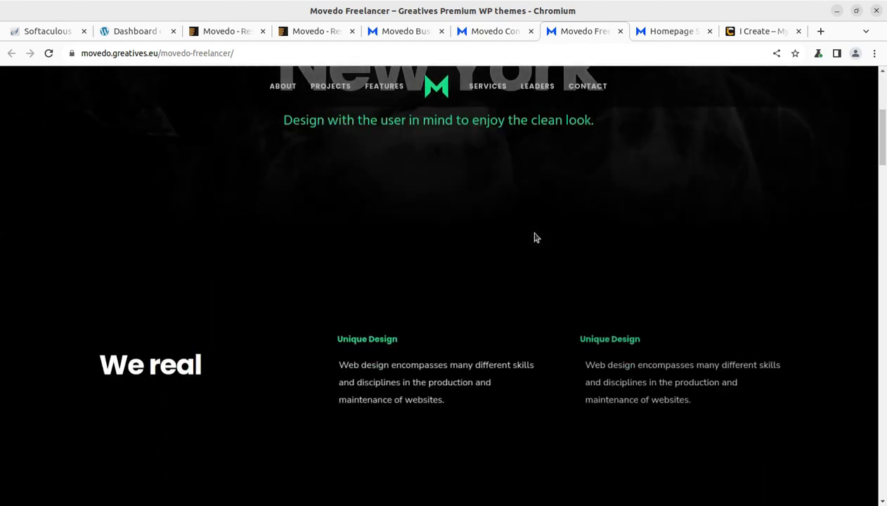
{"action": "scroll", "coordinate": [535, 237], "scroll_direction": "down", "scroll_amount": 3}
{"action": "scroll", "coordinate": [534, 236], "scroll_direction": "down", "scroll_amount": 2}
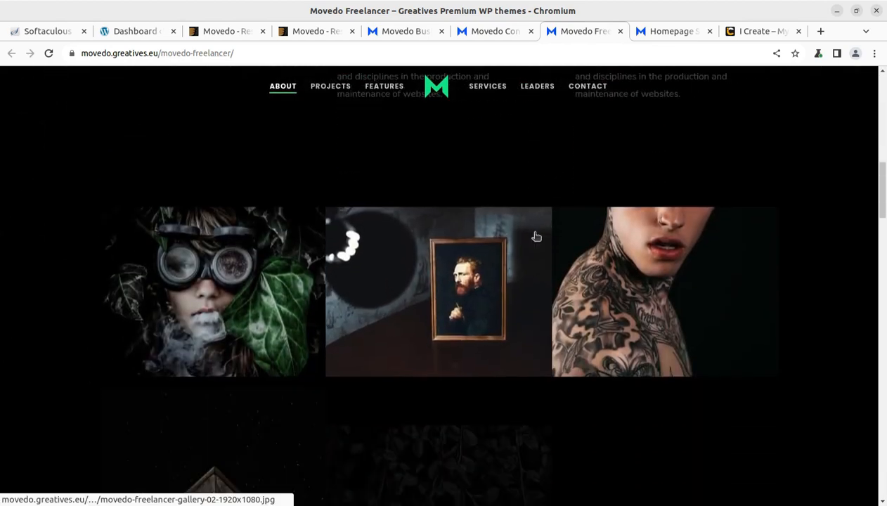
Step: Examine the Movedo listing on ThemeForest, checking its title, sales figure, author details and Elite Author status
{"action": "left_click", "coordinate": [222, 31]}
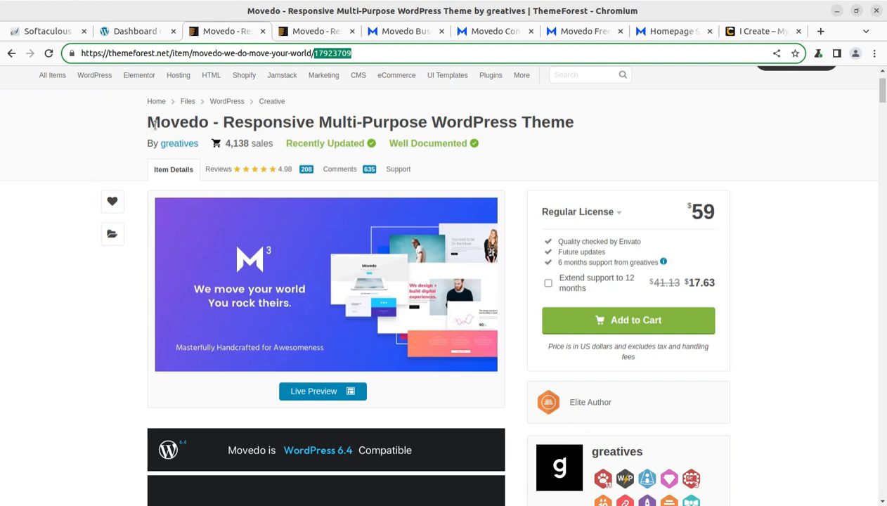
{"action": "left_click_drag", "start_coordinate": [222, 121], "coordinate": [567, 128]}
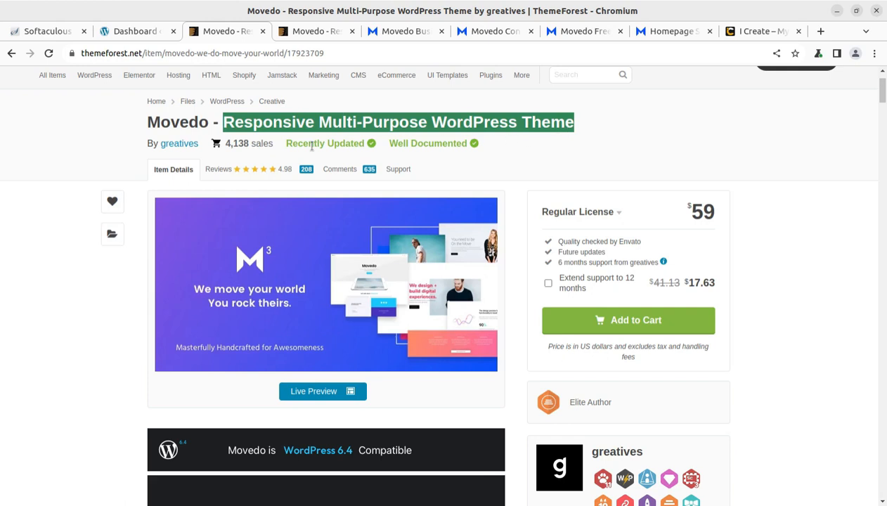
{"action": "left_click", "coordinate": [227, 145]}
{"action": "left_click_drag", "start_coordinate": [227, 145], "coordinate": [247, 144]}
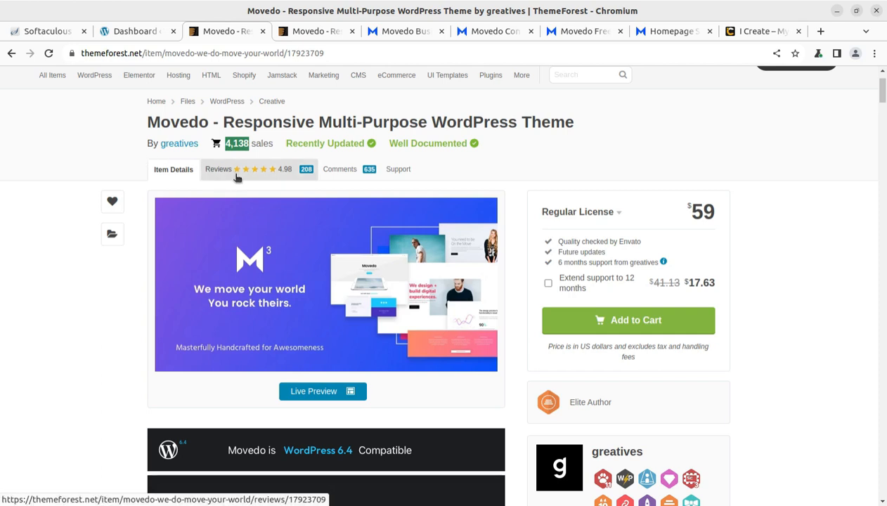
{"action": "scroll", "coordinate": [547, 190], "scroll_direction": "down", "scroll_amount": 1}
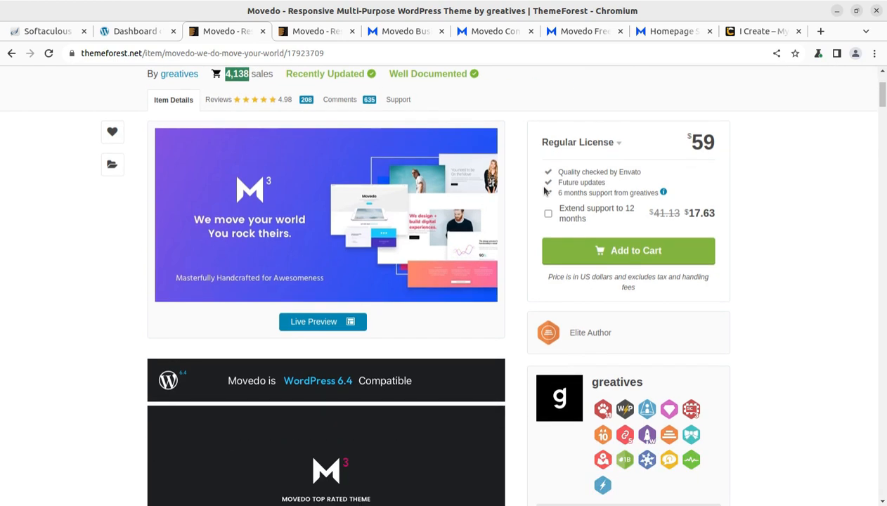
{"action": "scroll", "coordinate": [545, 191], "scroll_direction": "down", "scroll_amount": 2}
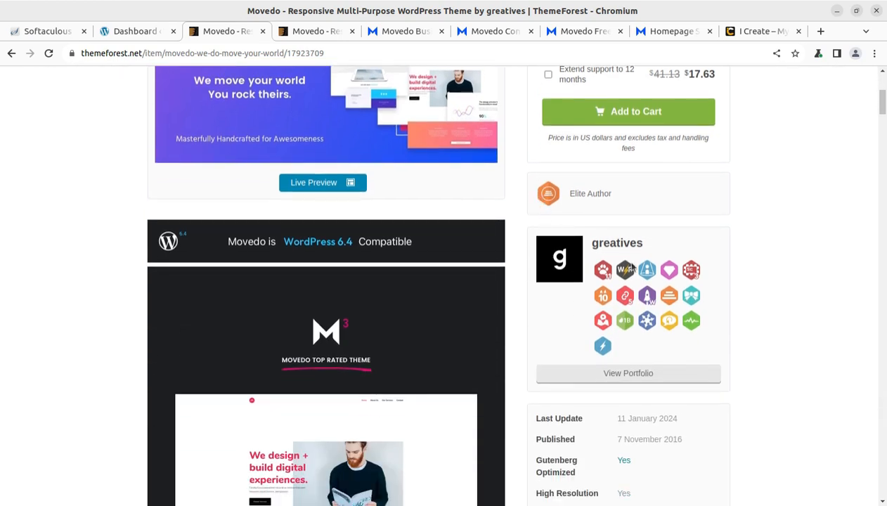
{"action": "left_click_drag", "start_coordinate": [656, 246], "coordinate": [594, 242]}
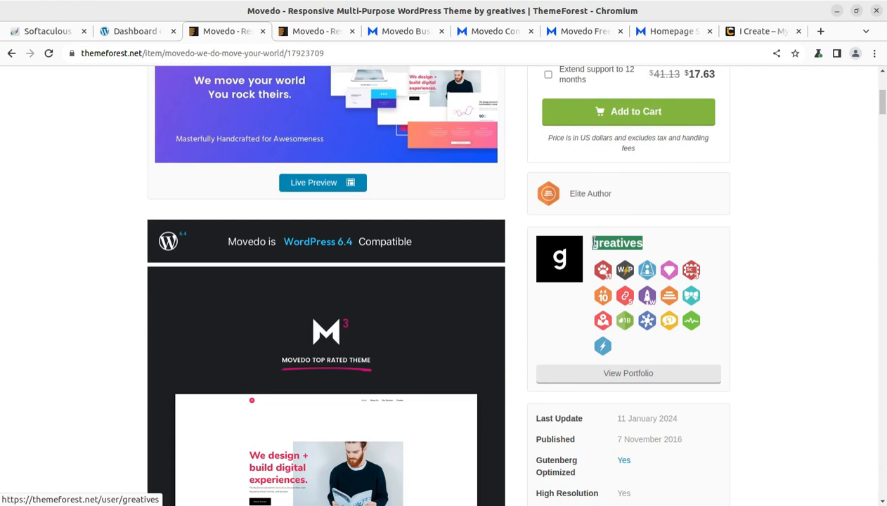
{"action": "scroll", "coordinate": [675, 305], "scroll_direction": "down", "scroll_amount": 2}
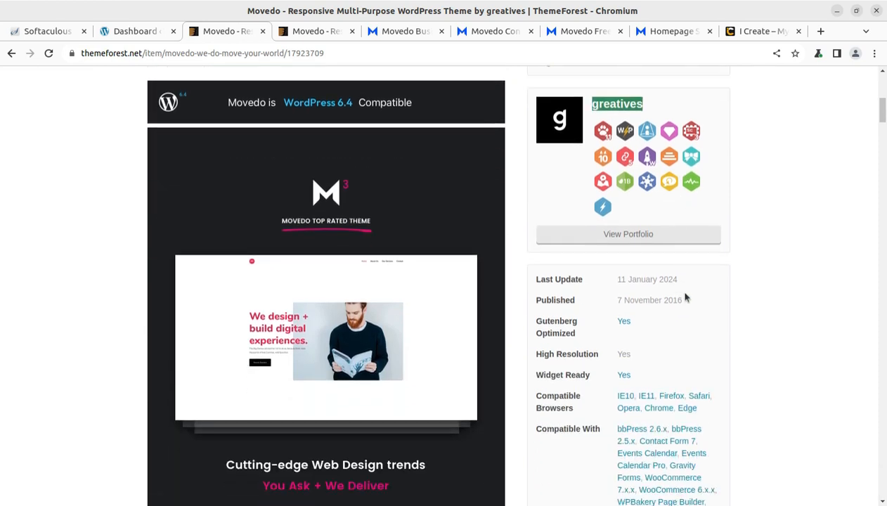
{"action": "scroll", "coordinate": [687, 284], "scroll_direction": "up", "scroll_amount": 3}
{"action": "left_click_drag", "start_coordinate": [622, 267], "coordinate": [565, 264]}
{"action": "scroll", "coordinate": [641, 303], "scroll_direction": "down", "scroll_amount": 2}
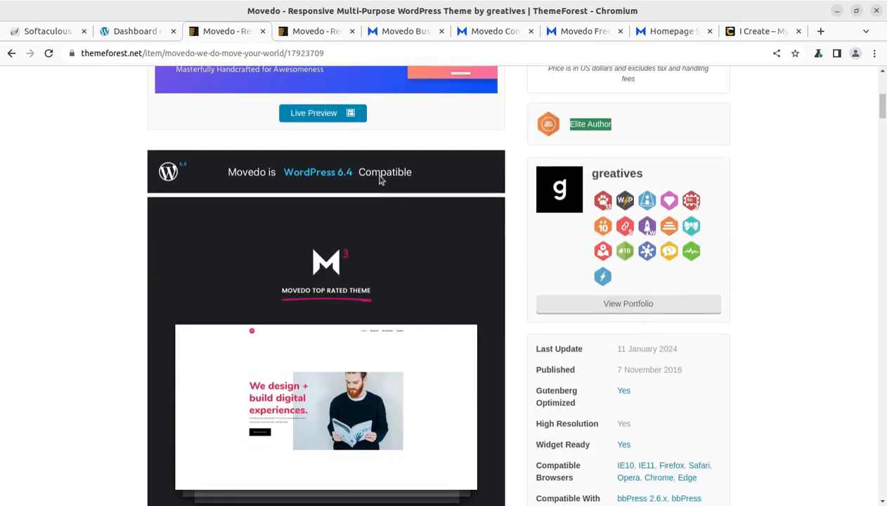
Step: View the Movedo Business Hosting, Construction, Freelancer and Homepage Startup demos one after another
{"action": "left_click", "coordinate": [400, 32]}
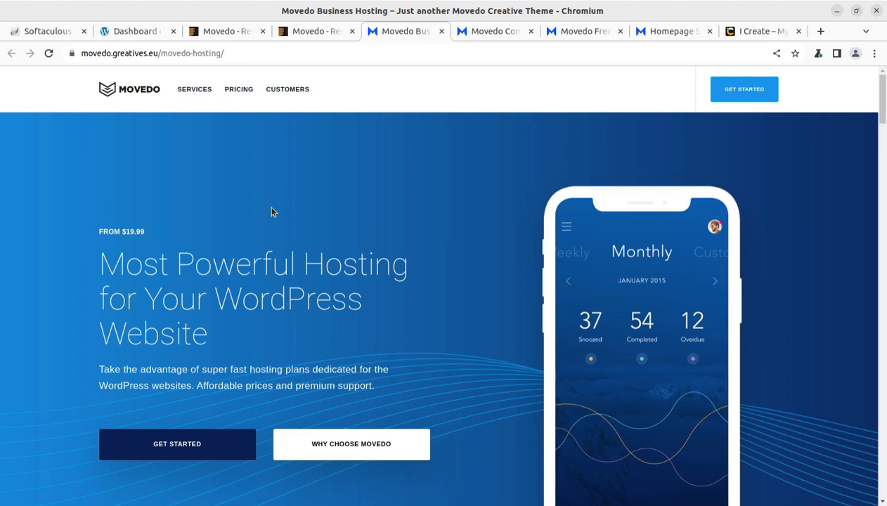
{"action": "left_click", "coordinate": [484, 35]}
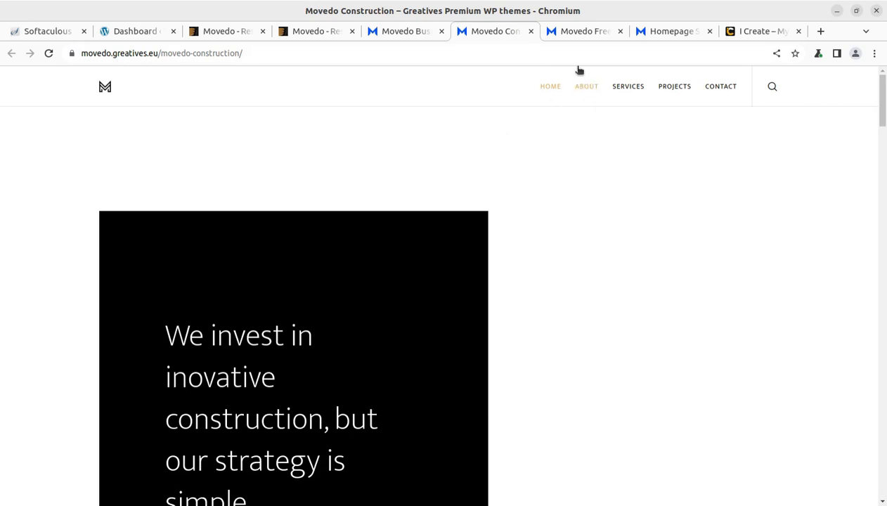
{"action": "left_click", "coordinate": [577, 37]}
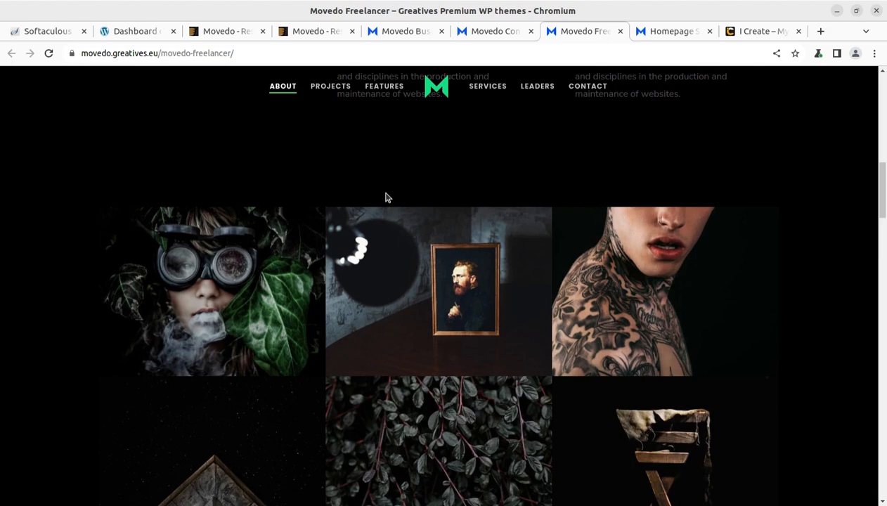
{"action": "left_click", "coordinate": [666, 32]}
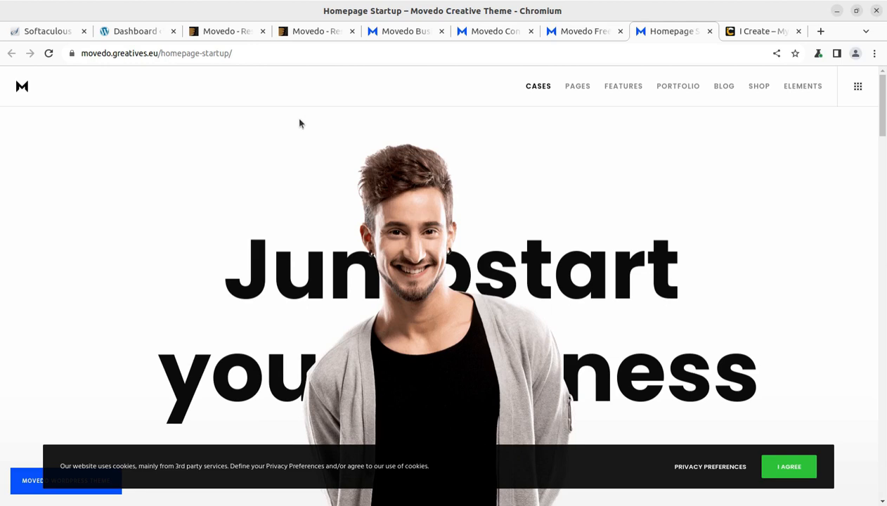
Step: Open the WP Themes site's front page in a new tab from the WordPress dashboard
{"action": "left_click", "coordinate": [127, 32]}
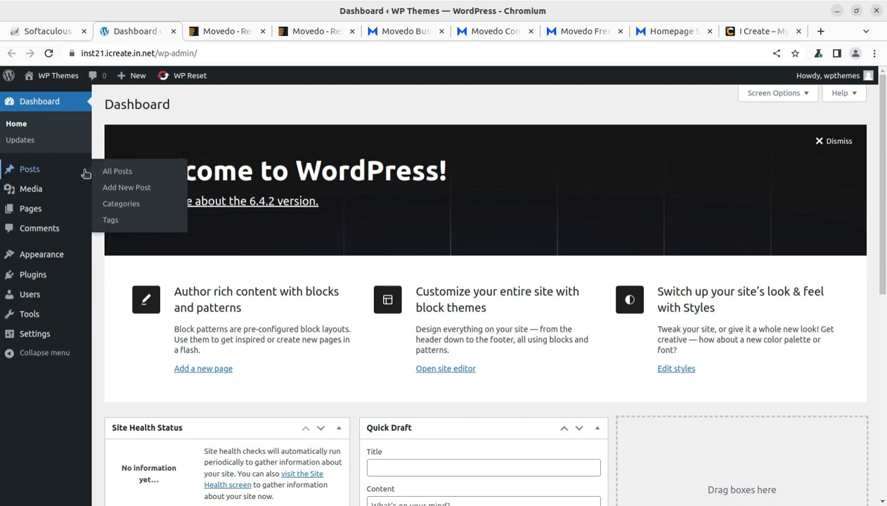
{"action": "mouse_move", "coordinate": [56, 75]}
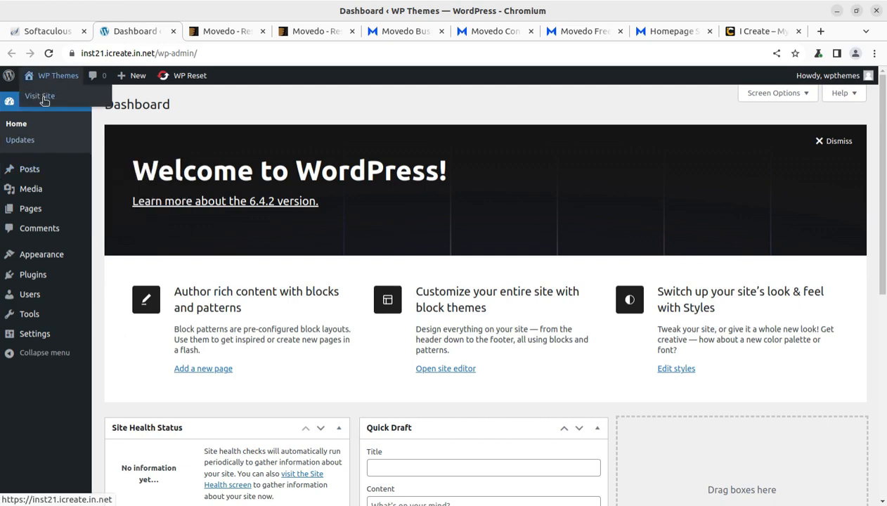
{"action": "middle_click", "coordinate": [44, 97]}
{"action": "left_click", "coordinate": [194, 32]}
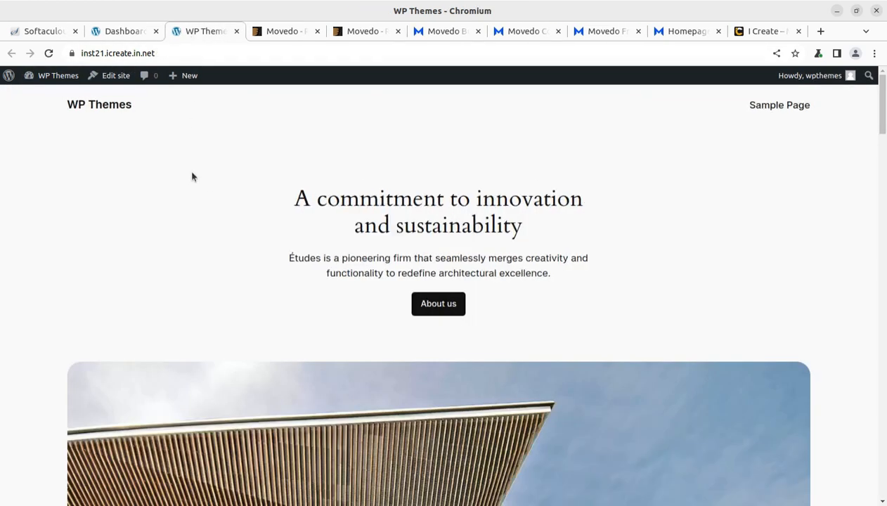
Step: Open the cPanel home page from Softaculous WordPress Management and return to the WordPress dashboard
{"action": "left_click", "coordinate": [120, 31]}
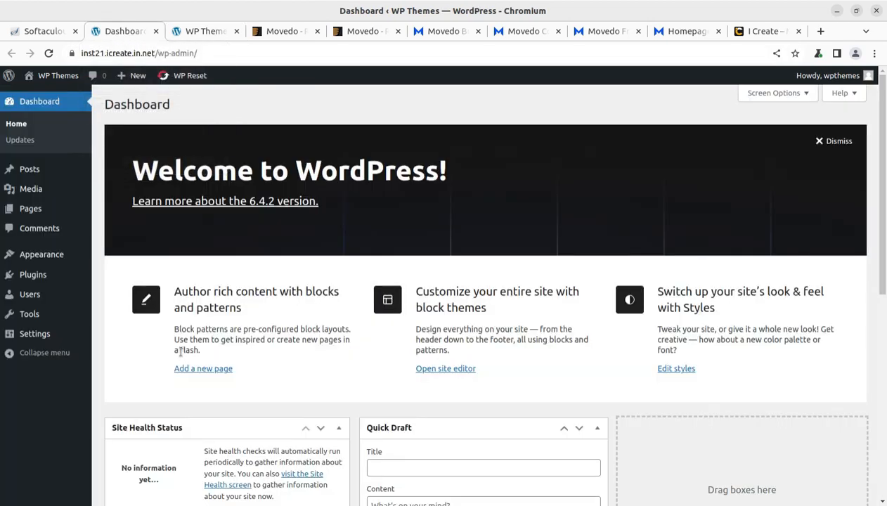
{"action": "left_click", "coordinate": [35, 33]}
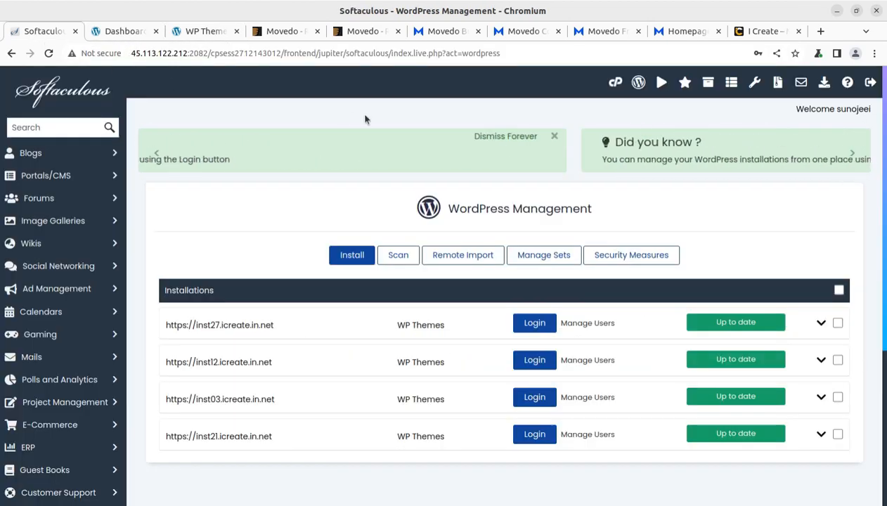
{"action": "left_click", "coordinate": [615, 83]}
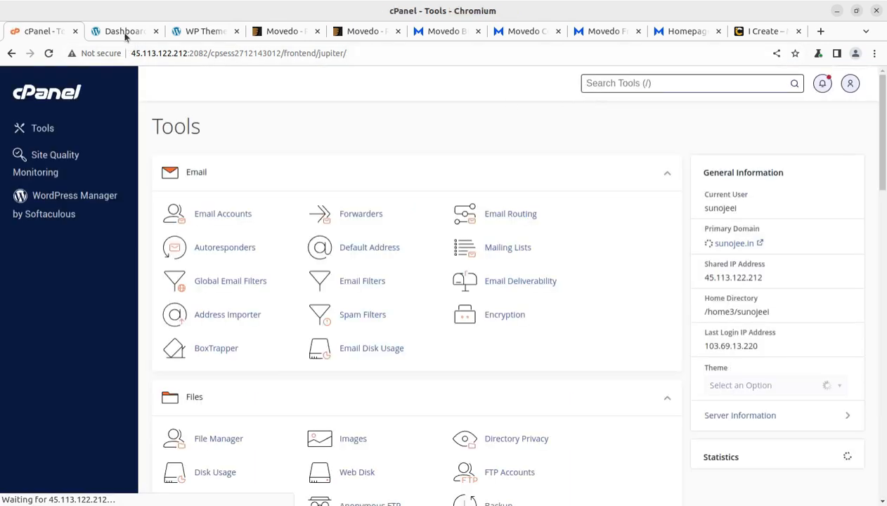
{"action": "left_click", "coordinate": [124, 32]}
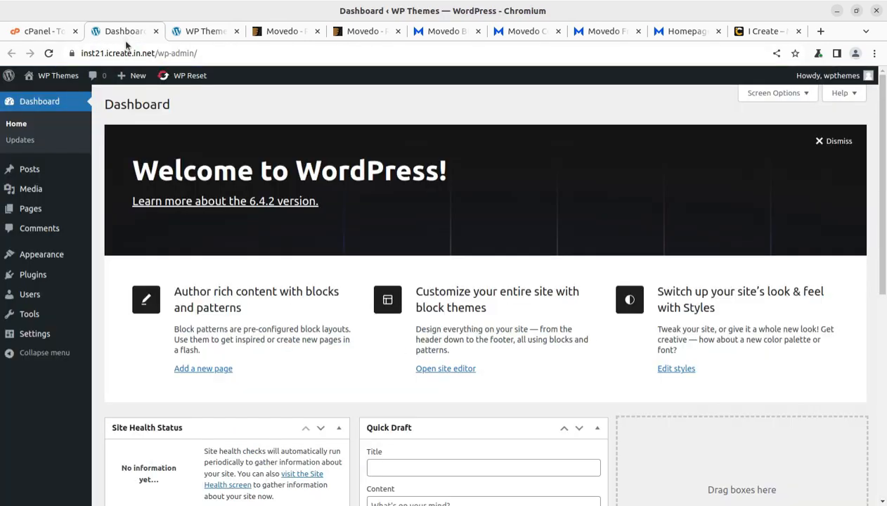
Step: Switch to the file manager, check movedo.zip and movedo-child.zip in the movedo_v3.6.1 folder, and minimize its window
{"action": "left_click", "coordinate": [0, 23]}
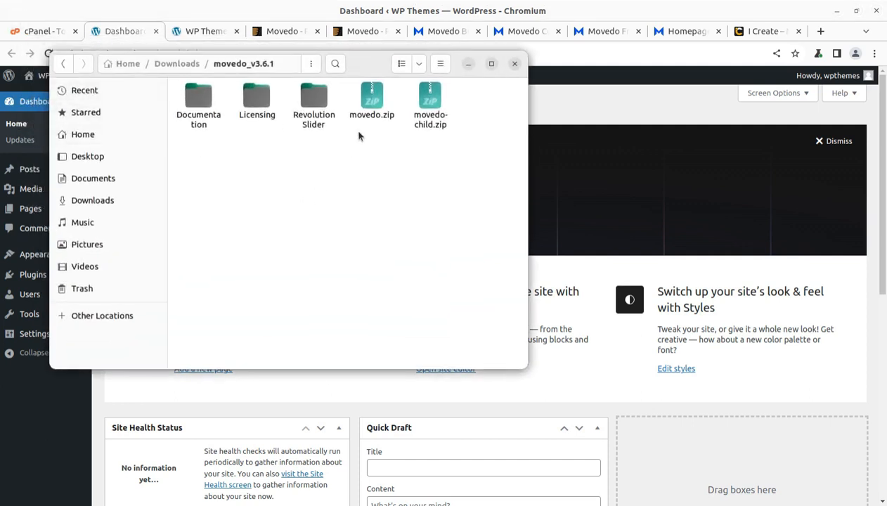
{"action": "left_click", "coordinate": [370, 115]}
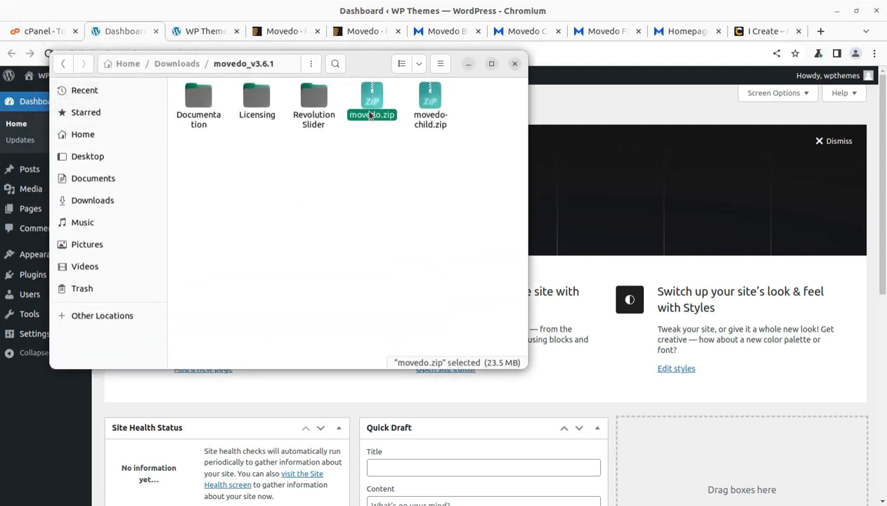
{"action": "left_click", "coordinate": [428, 123]}
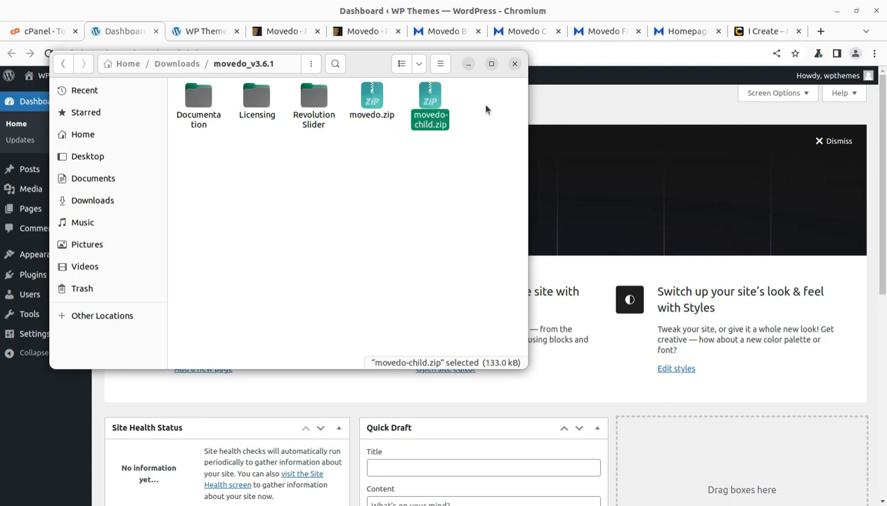
{"action": "left_click", "coordinate": [362, 114]}
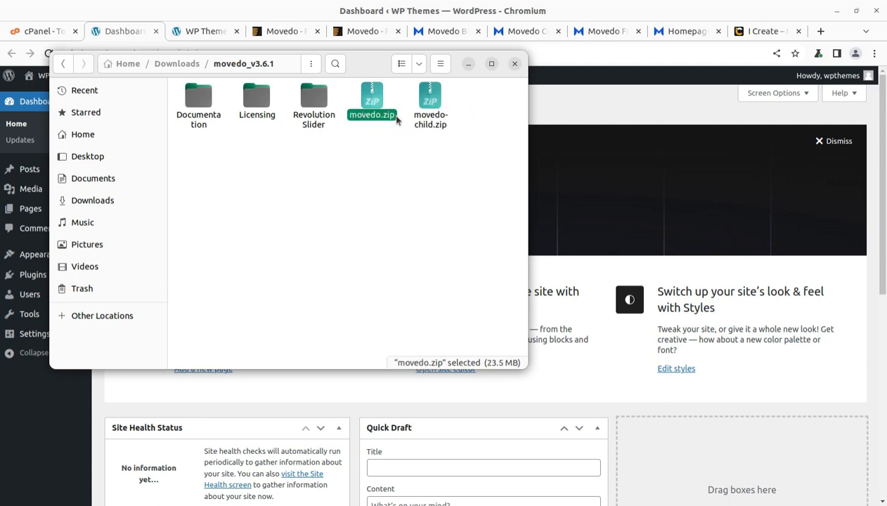
{"action": "left_click", "coordinate": [468, 64]}
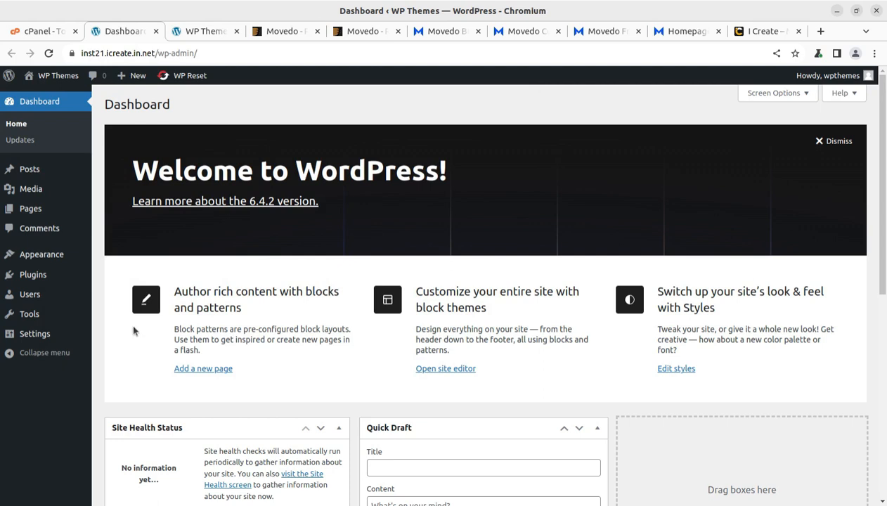
Step: Revisit the cPanel Tools page and the full title of the Movedo theme on its ThemeForest listing
{"action": "mouse_move", "coordinate": [57, 261]}
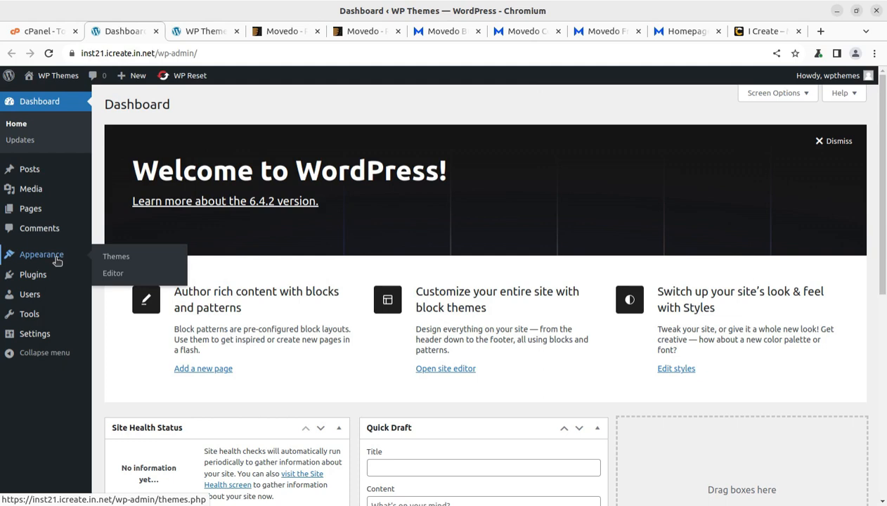
{"action": "left_click", "coordinate": [44, 32]}
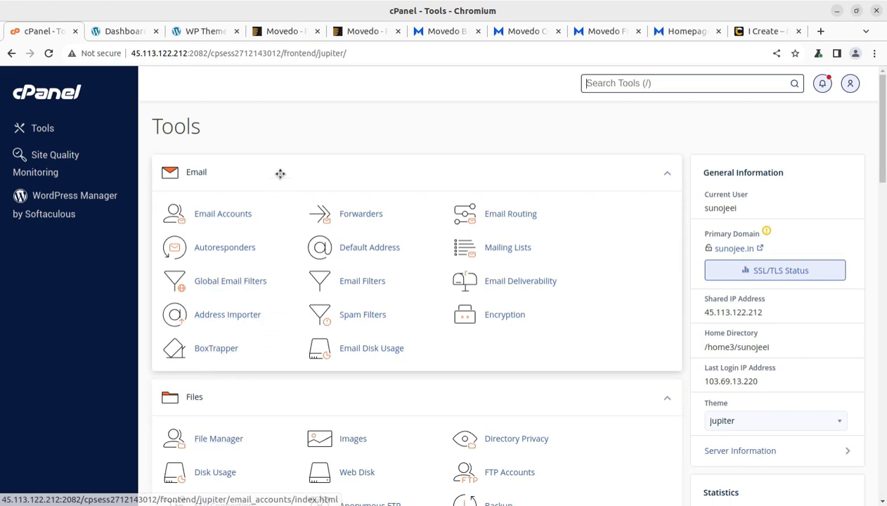
{"action": "left_click", "coordinate": [281, 34]}
{"action": "scroll", "coordinate": [184, 234], "scroll_direction": "up", "scroll_amount": 5}
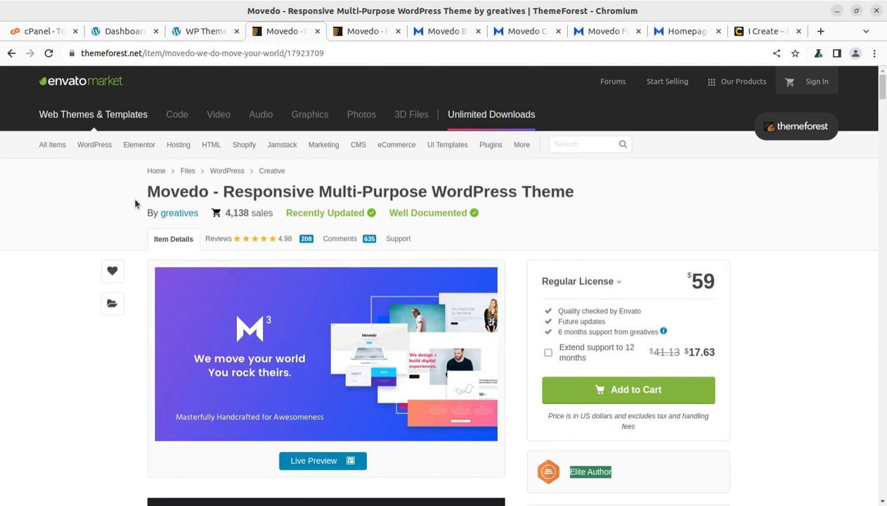
{"action": "left_click_drag", "start_coordinate": [146, 193], "coordinate": [596, 200]}
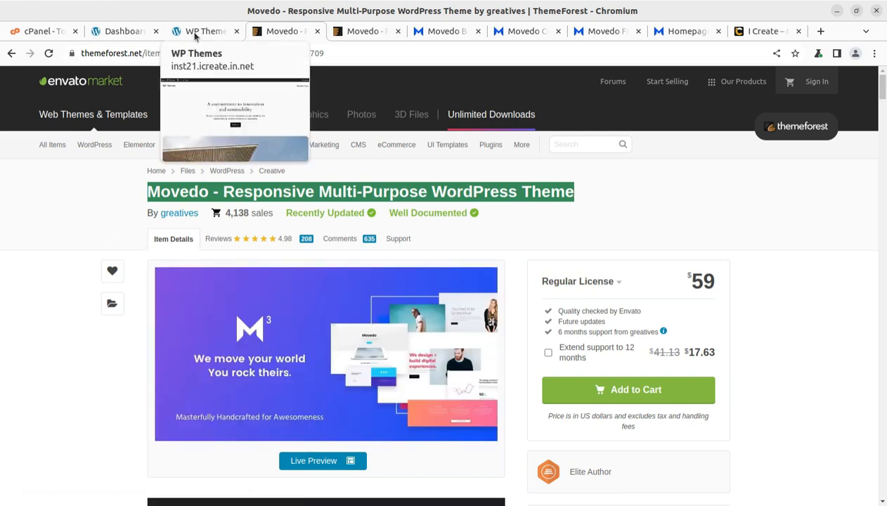
Step: Open the Add Themes page in the WordPress admin through the installed themes overview
{"action": "left_click", "coordinate": [117, 31]}
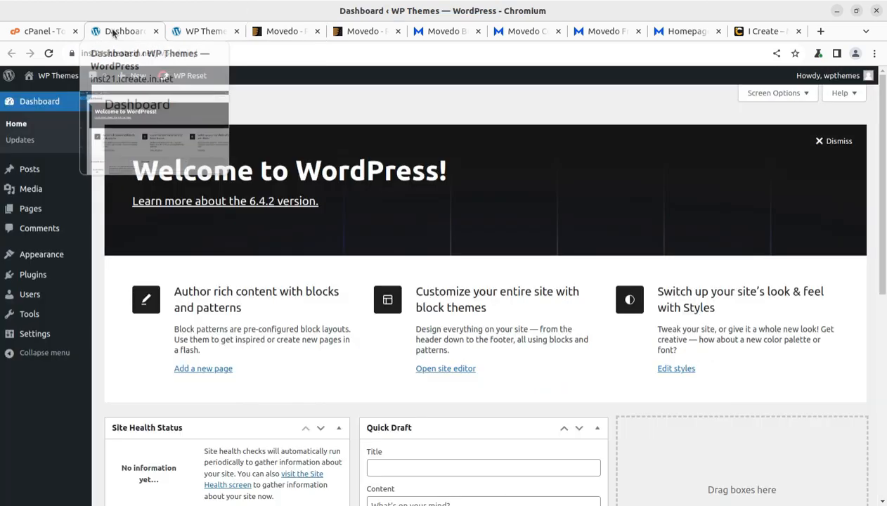
{"action": "mouse_move", "coordinate": [32, 256]}
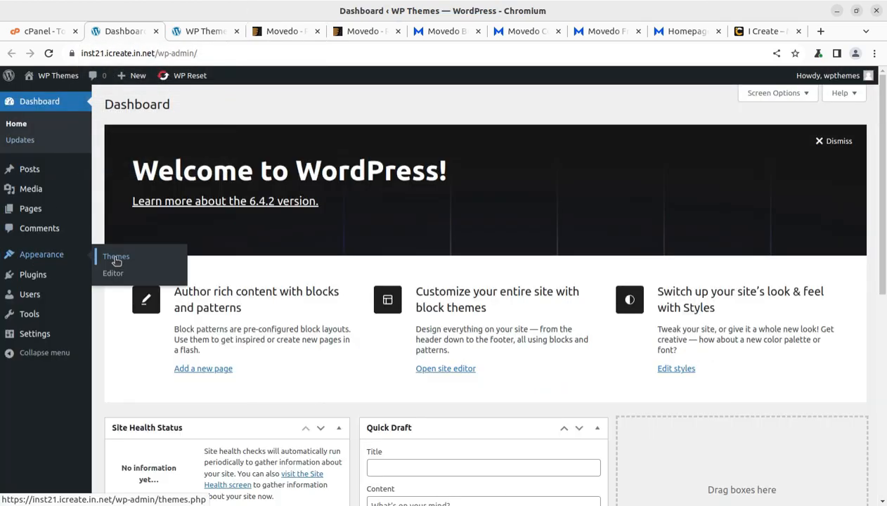
{"action": "left_click", "coordinate": [116, 258]}
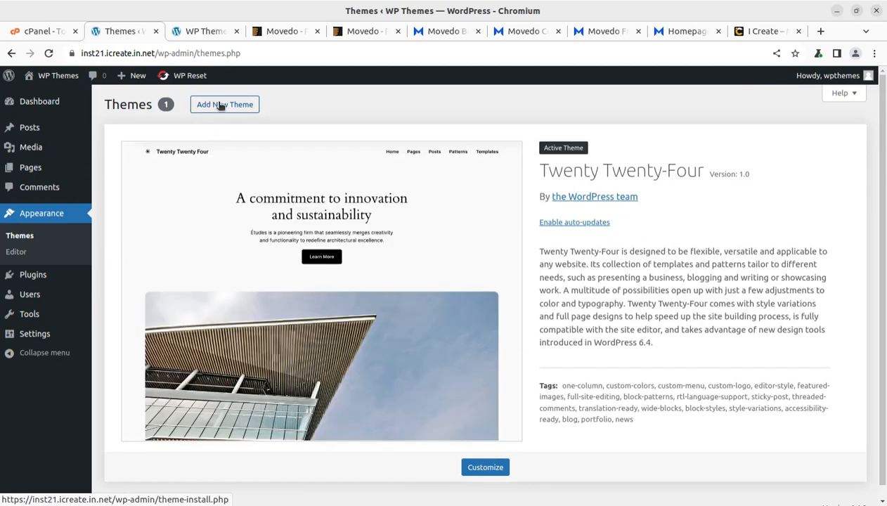
{"action": "left_click", "coordinate": [221, 105]}
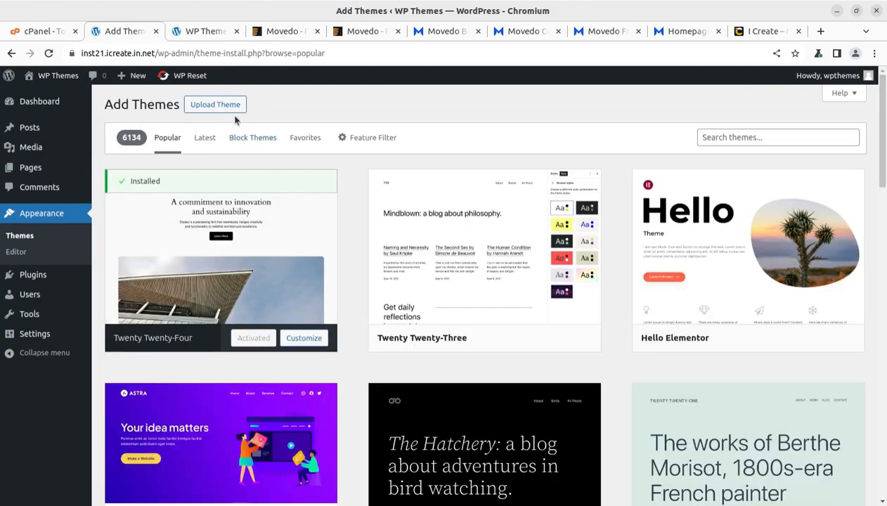
Step: Upload movedo.zip from the movedo_v3.6.1 folder as a new theme and install it
{"action": "left_click", "coordinate": [216, 105]}
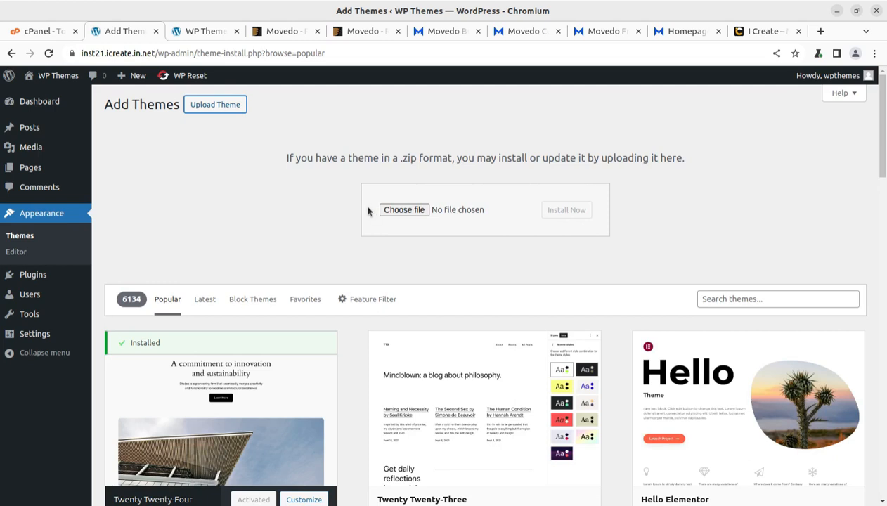
{"action": "left_click", "coordinate": [394, 209]}
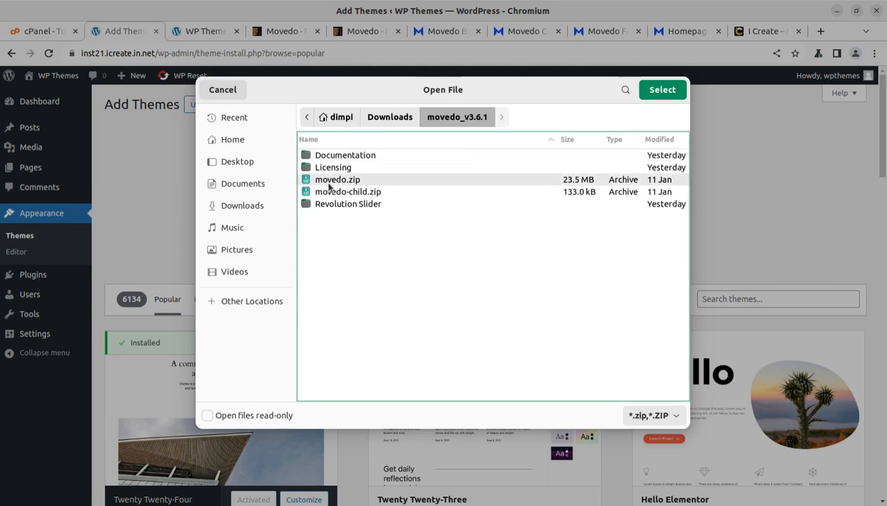
{"action": "left_click", "coordinate": [646, 93]}
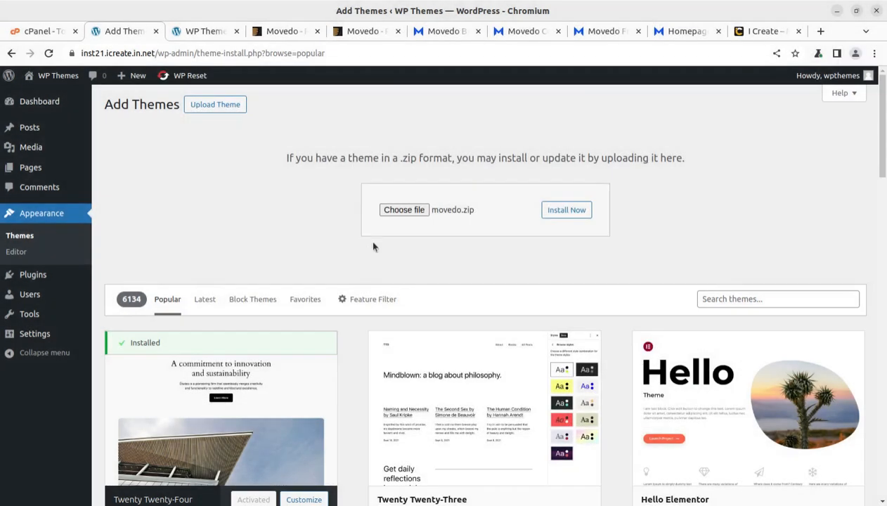
{"action": "left_click", "coordinate": [566, 210]}
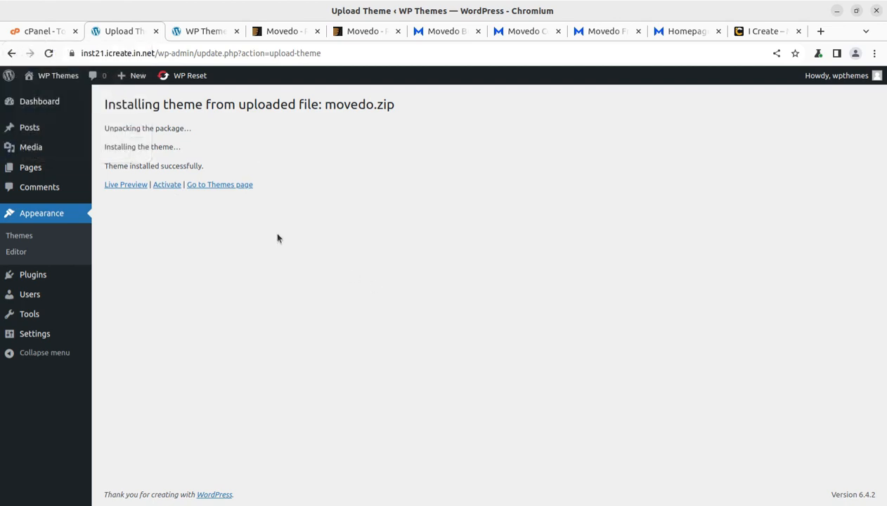
Step: Go to the installed themes page and check the Movedo theme's name and version in its details
{"action": "left_click", "coordinate": [227, 186]}
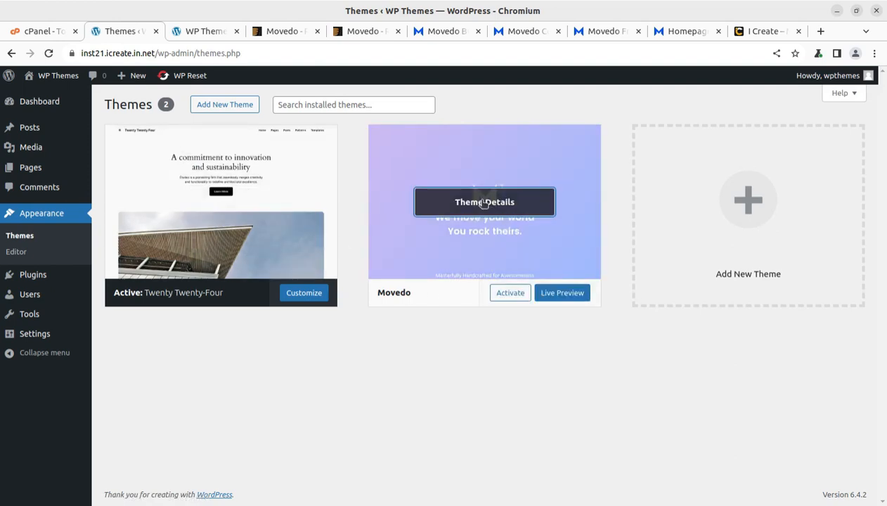
{"action": "left_click", "coordinate": [483, 204]}
{"action": "left_click_drag", "start_coordinate": [534, 170], "coordinate": [692, 173]}
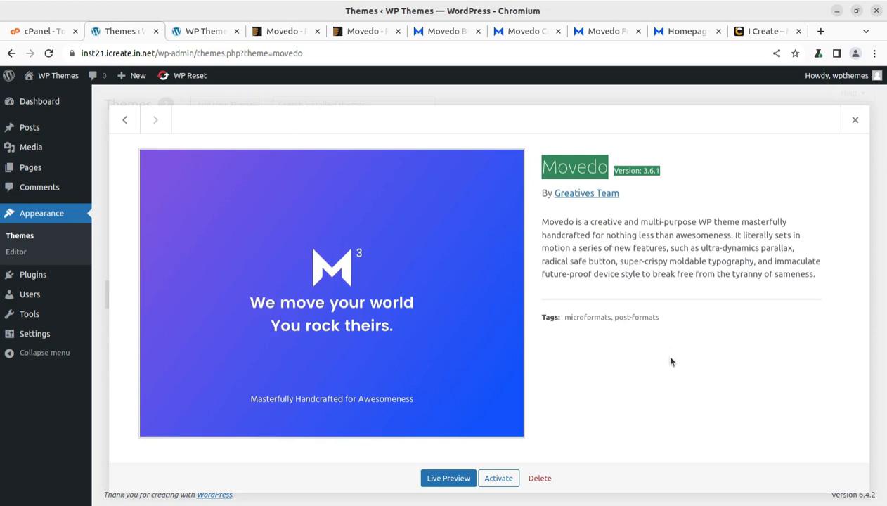
Step: Check the last update and published dates of Movedo on its ThemeForest listing
{"action": "left_click", "coordinate": [283, 32]}
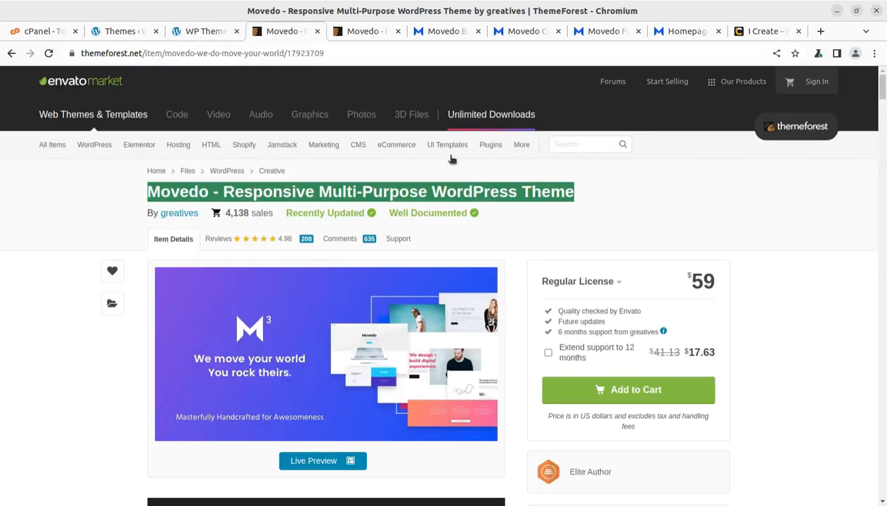
{"action": "scroll", "coordinate": [693, 362], "scroll_direction": "down", "scroll_amount": 4}
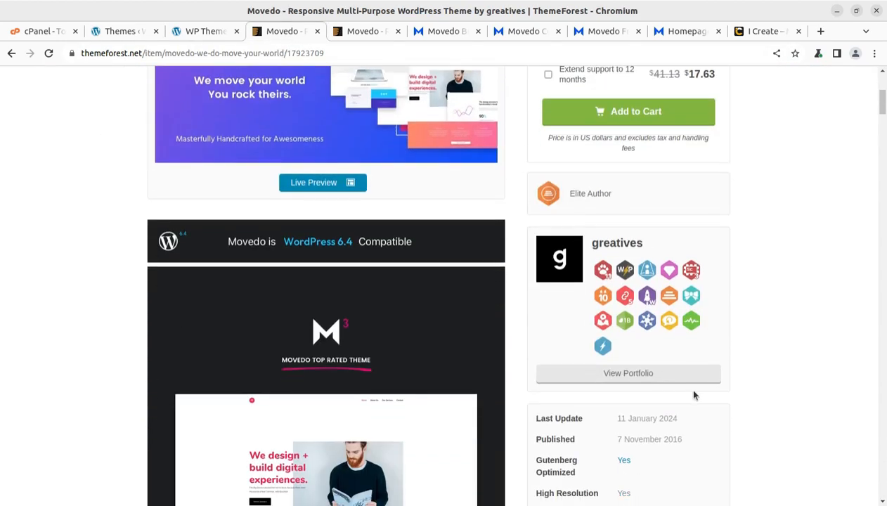
{"action": "scroll", "coordinate": [693, 395], "scroll_direction": "down", "scroll_amount": 1}
{"action": "left_click_drag", "start_coordinate": [680, 349], "coordinate": [611, 351]}
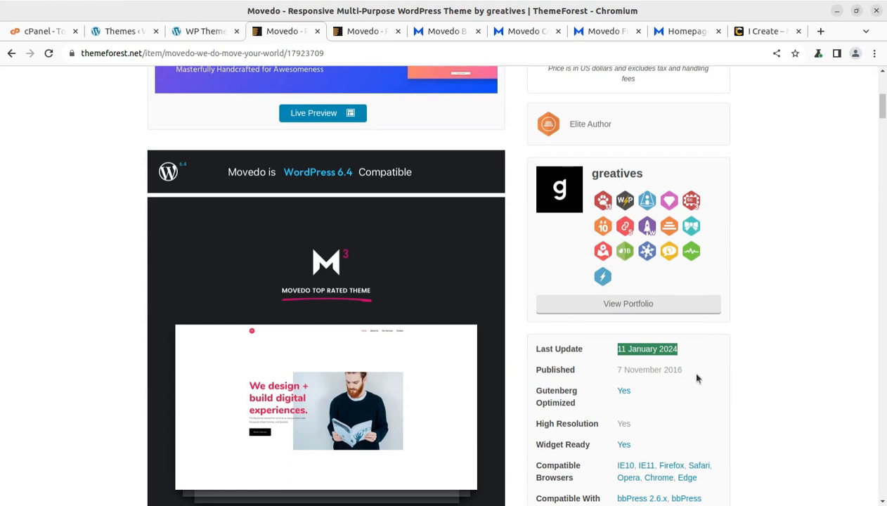
{"action": "left_click_drag", "start_coordinate": [682, 370], "coordinate": [615, 375]}
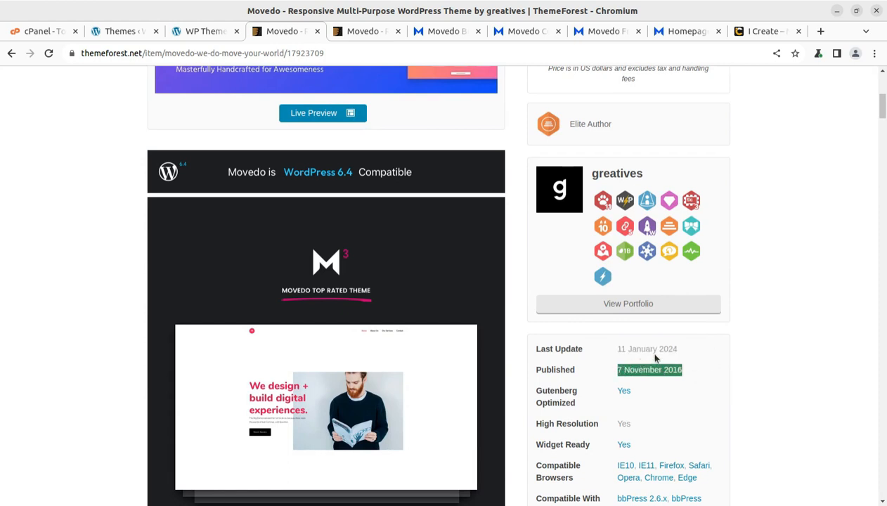
{"action": "left_click_drag", "start_coordinate": [678, 349], "coordinate": [620, 350]}
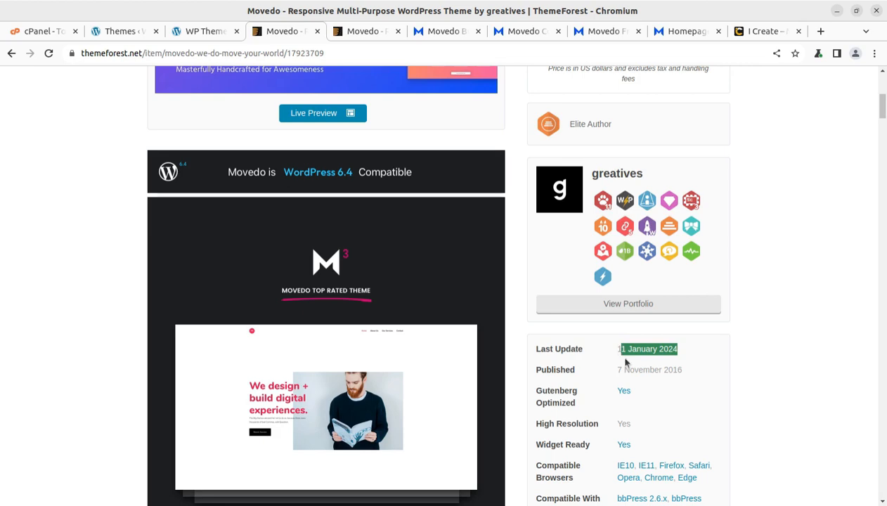
{"action": "left_click", "coordinate": [692, 370]}
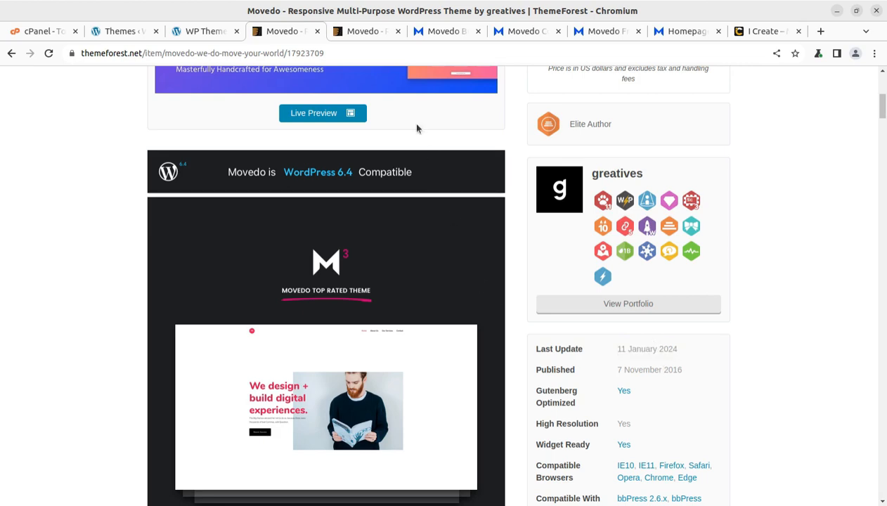
Step: Return to the Movedo theme details in the WordPress admin and activate the theme
{"action": "left_click", "coordinate": [188, 32]}
{"action": "left_click", "coordinate": [119, 32]}
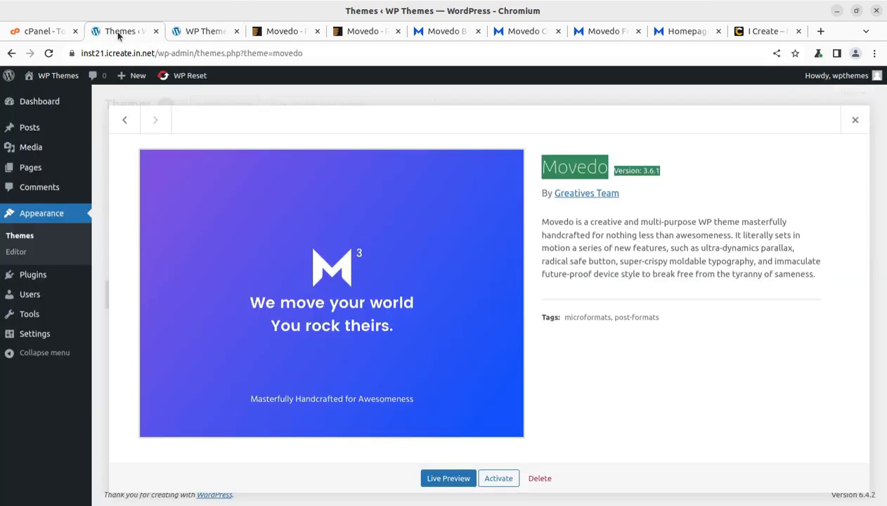
{"action": "left_click", "coordinate": [498, 478]}
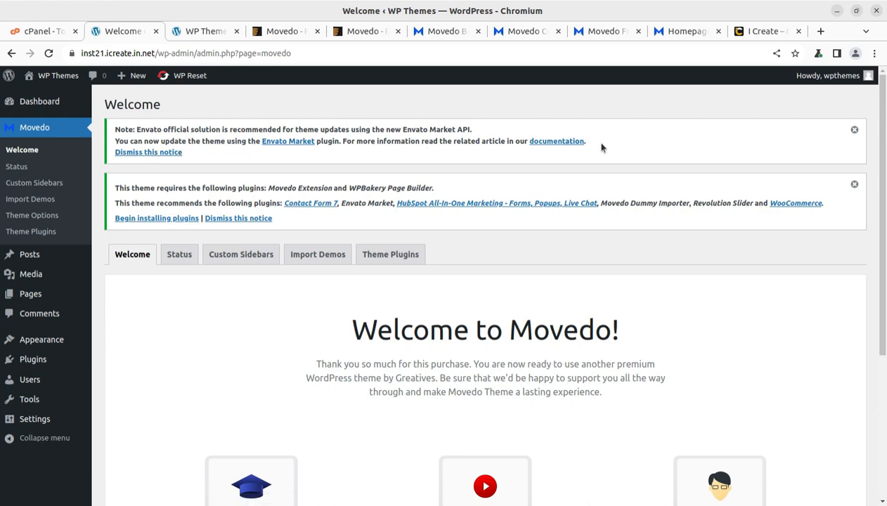
Step: Begin installing the theme's plugins by installing and activating the required Movedo Extension plugin
{"action": "left_click", "coordinate": [148, 218]}
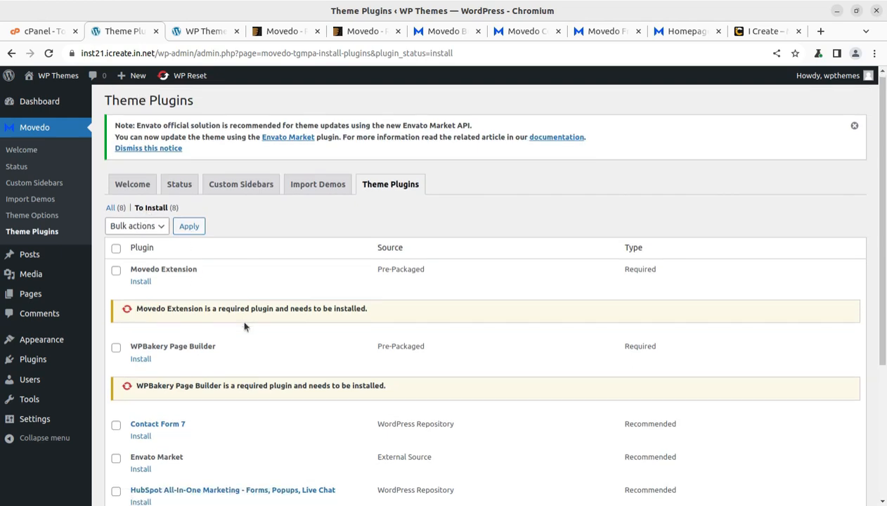
{"action": "scroll", "coordinate": [244, 325], "scroll_direction": "down", "scroll_amount": 4}
{"action": "scroll", "coordinate": [237, 322], "scroll_direction": "up", "scroll_amount": 2}
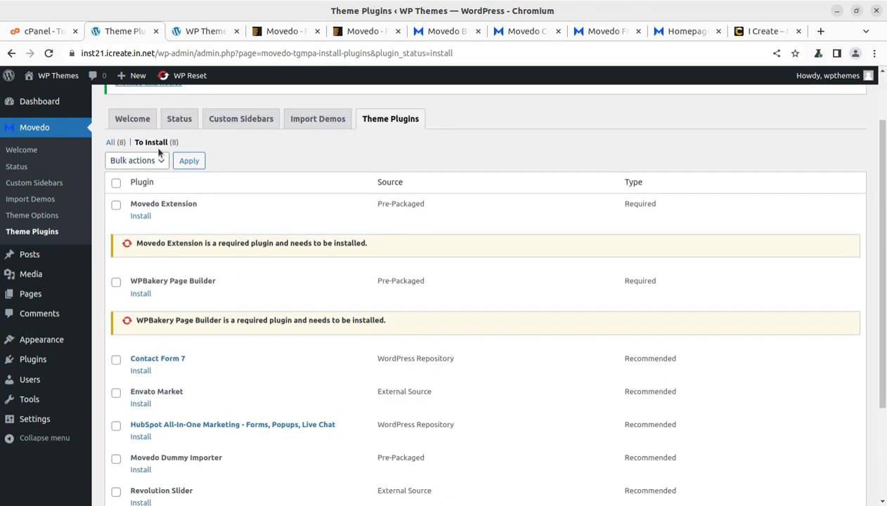
{"action": "left_click", "coordinate": [141, 217]}
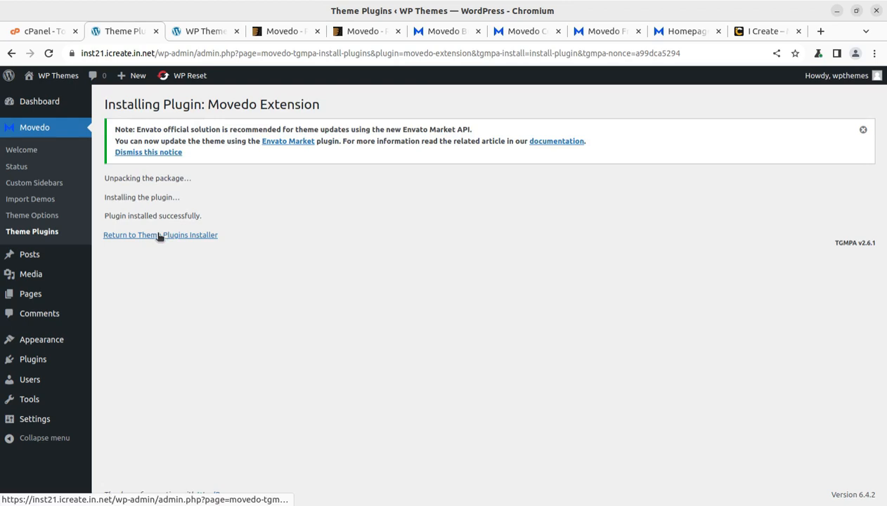
{"action": "left_click", "coordinate": [158, 235]}
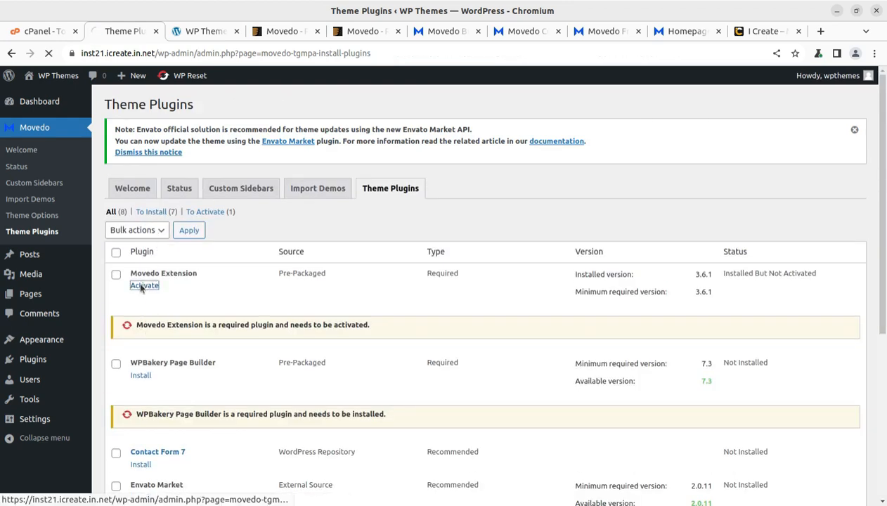
{"action": "left_click", "coordinate": [144, 286]}
Step: Review the remaining theme plugins, including Contact Form 7, Movedo Dummy Importer and Revolution Slider
{"action": "scroll", "coordinate": [182, 315], "scroll_direction": "down", "scroll_amount": 2}
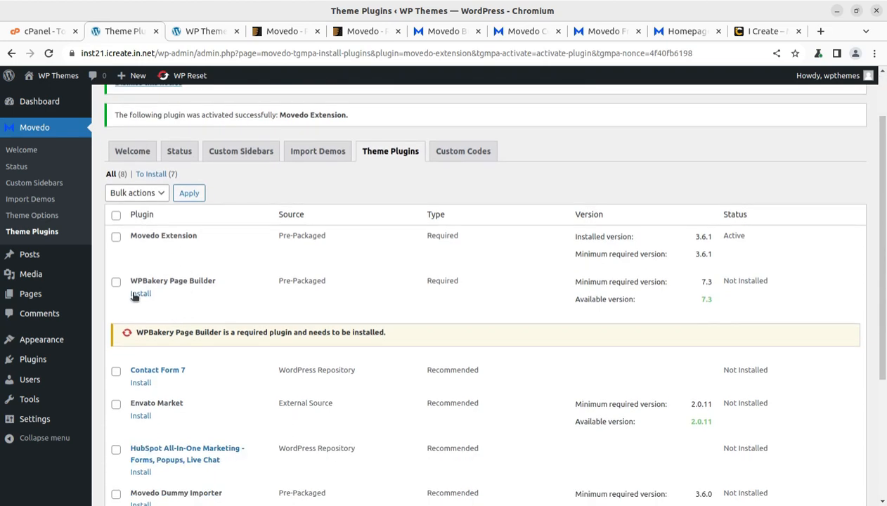
{"action": "scroll", "coordinate": [211, 303], "scroll_direction": "down", "scroll_amount": 5}
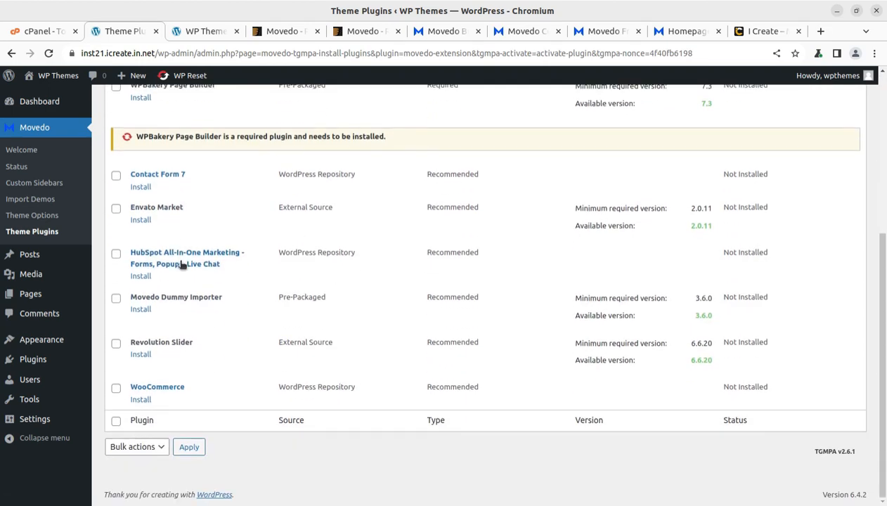
{"action": "scroll", "coordinate": [165, 261], "scroll_direction": "up", "scroll_amount": 4}
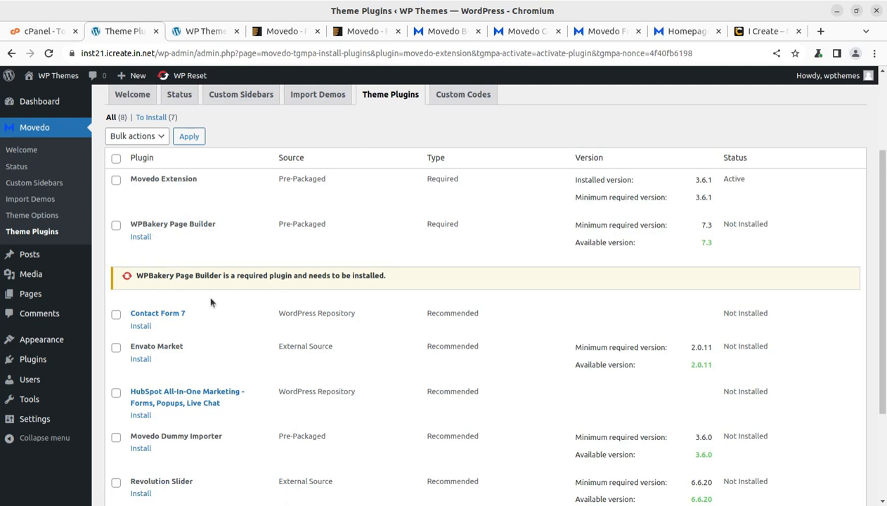
{"action": "left_click_drag", "start_coordinate": [209, 312], "coordinate": [132, 313]}
{"action": "scroll", "coordinate": [201, 313], "scroll_direction": "down", "scroll_amount": 2}
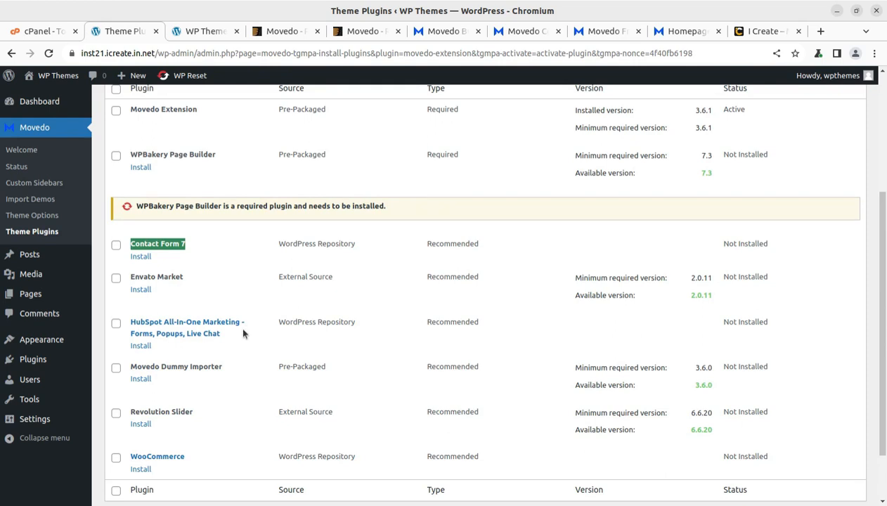
{"action": "scroll", "coordinate": [153, 339], "scroll_direction": "down", "scroll_amount": 2}
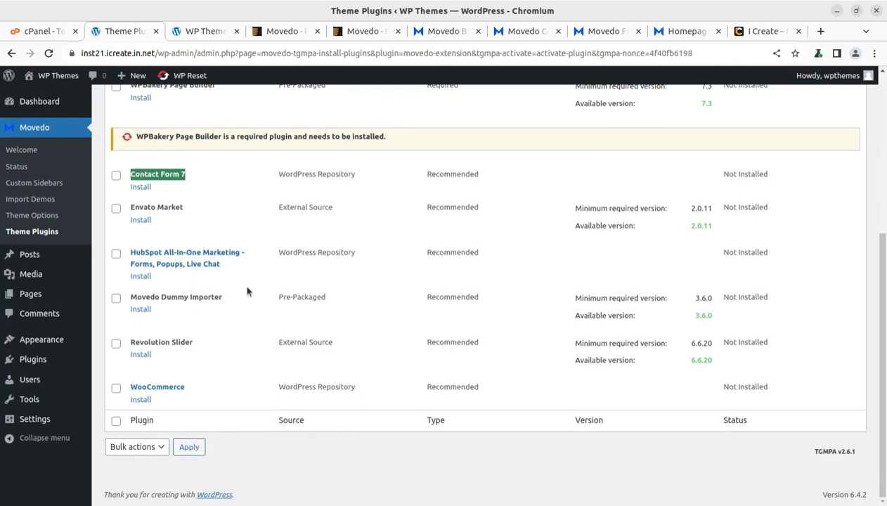
{"action": "left_click_drag", "start_coordinate": [246, 298], "coordinate": [129, 299]}
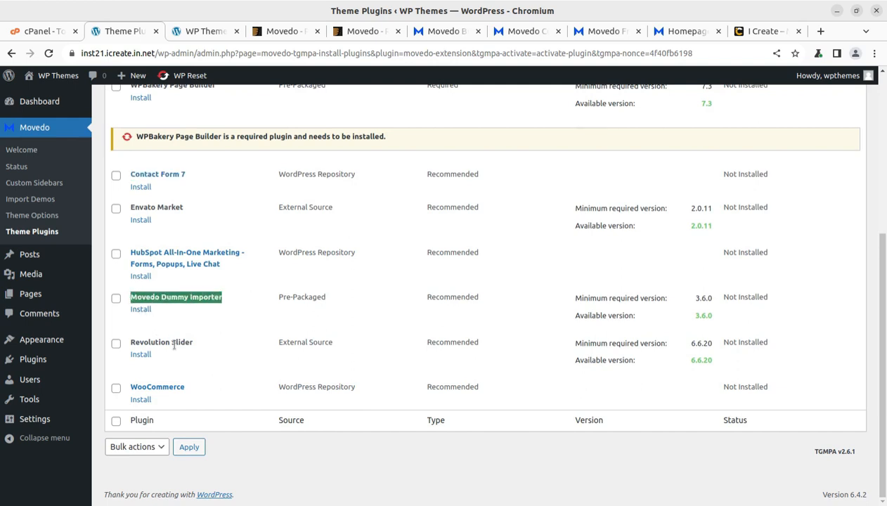
{"action": "left_click_drag", "start_coordinate": [198, 345], "coordinate": [129, 343]}
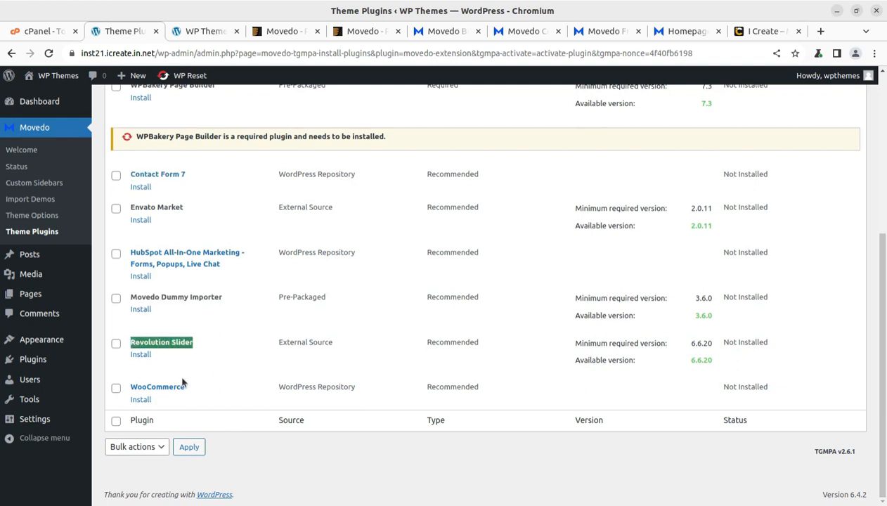
Step: Select all plugins in the theme plugins list and install them with a bulk action
{"action": "scroll", "coordinate": [187, 381], "scroll_direction": "up", "scroll_amount": 5}
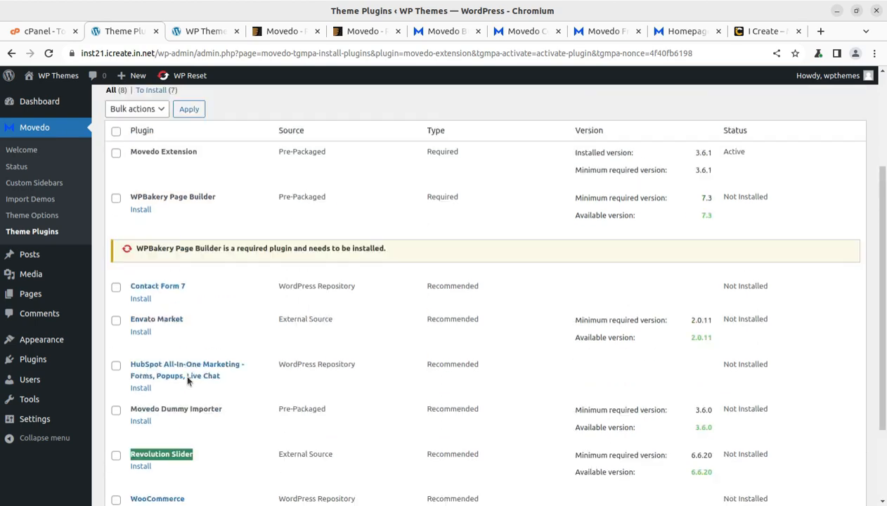
{"action": "left_click", "coordinate": [116, 227]}
{"action": "left_click", "coordinate": [129, 206]}
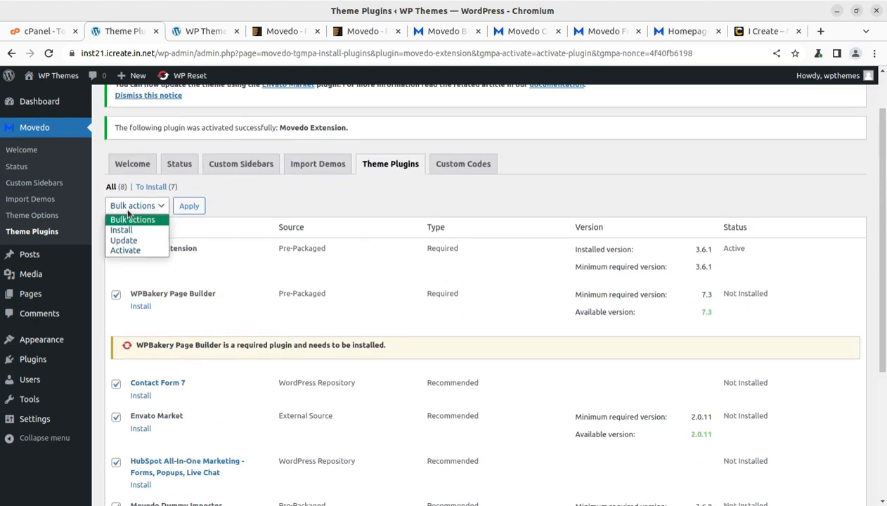
{"action": "left_click", "coordinate": [127, 232]}
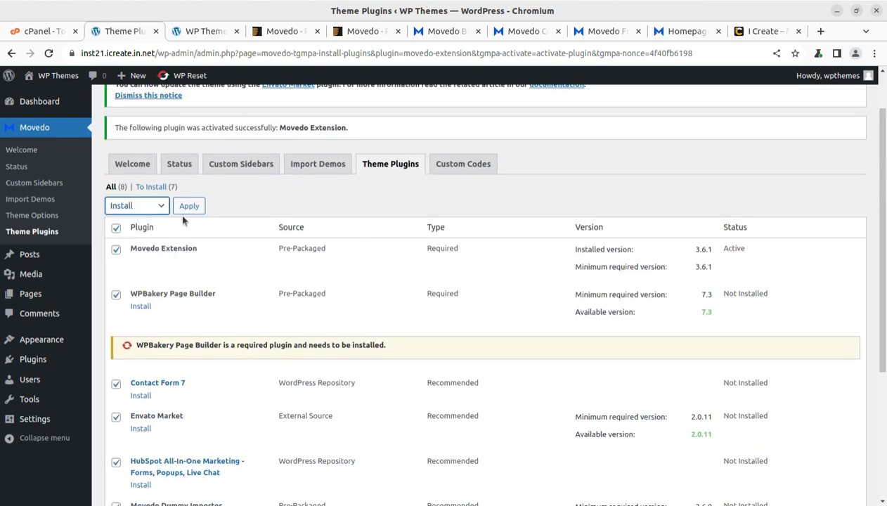
{"action": "left_click", "coordinate": [187, 206]}
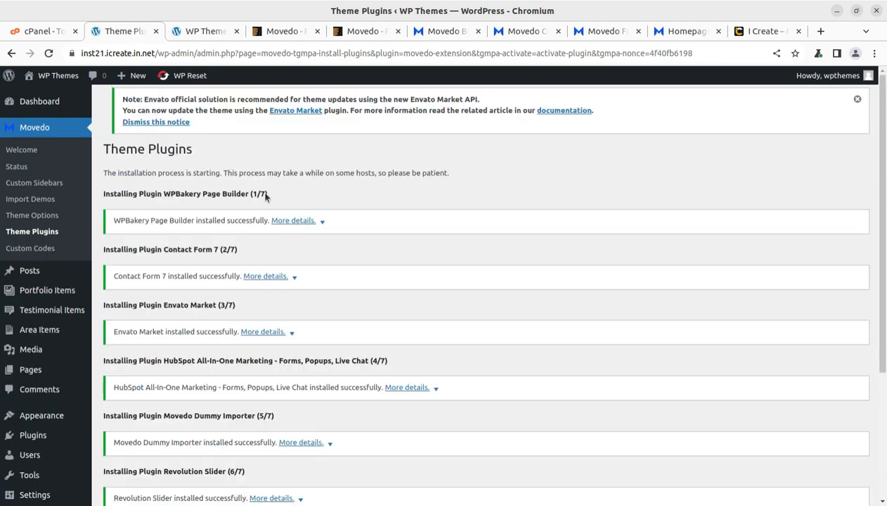
Step: Look through the installation results of the bulk-installed plugins and return to the theme plugins list
{"action": "scroll", "coordinate": [282, 232], "scroll_direction": "down", "scroll_amount": 5}
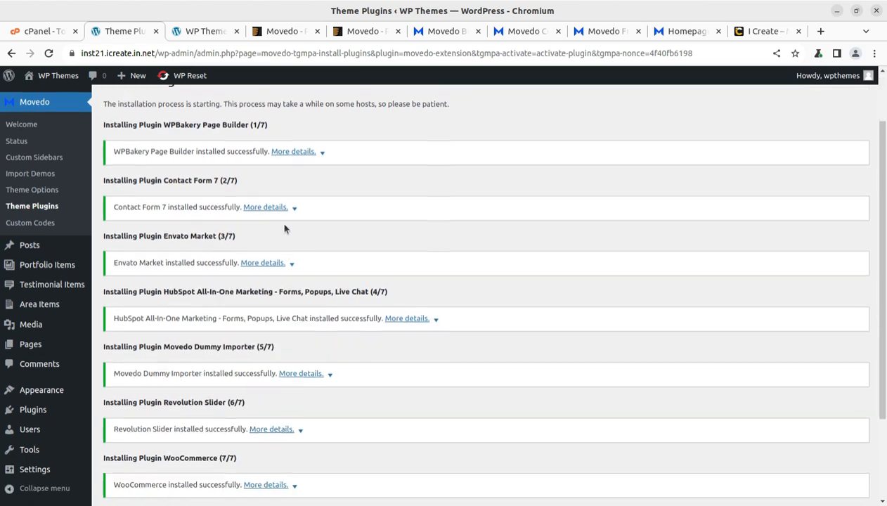
{"action": "scroll", "coordinate": [163, 313], "scroll_direction": "up", "scroll_amount": 5}
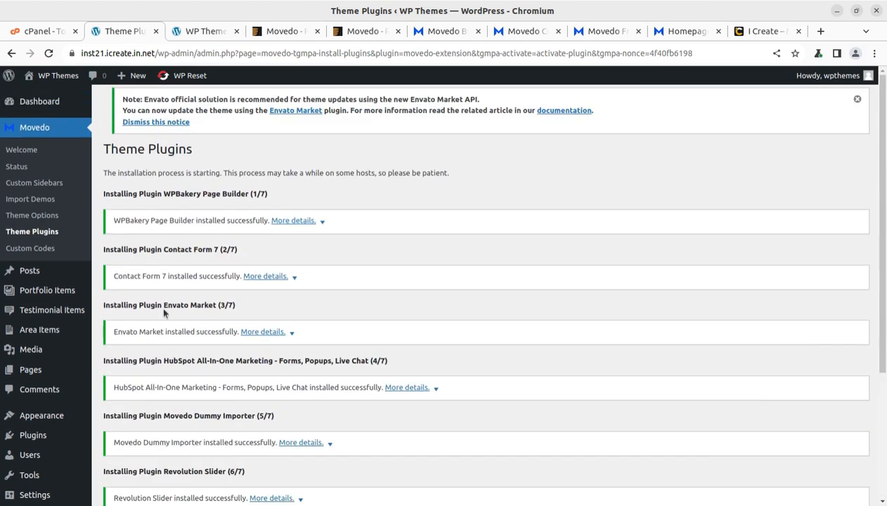
{"action": "scroll", "coordinate": [163, 310], "scroll_direction": "down", "scroll_amount": 5}
{"action": "left_click", "coordinate": [175, 415]}
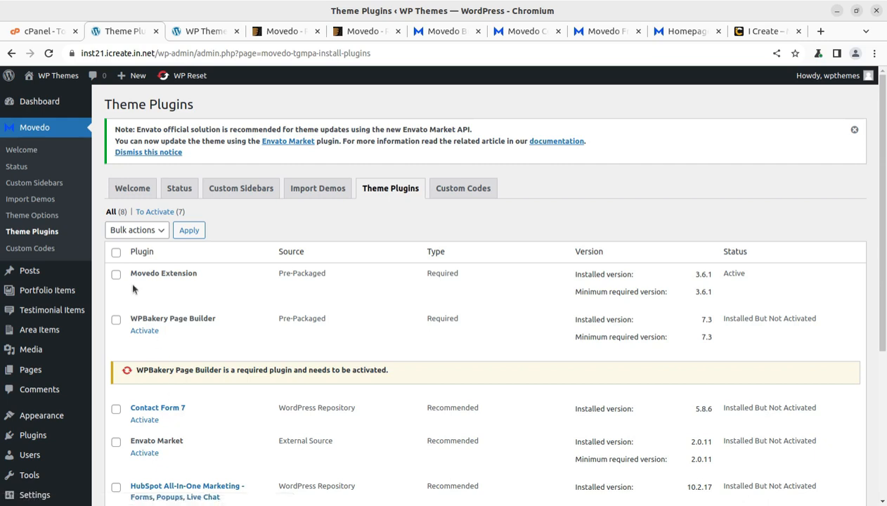
Step: Activate all theme plugins with a bulk action and open the Movedo Status page
{"action": "left_click", "coordinate": [116, 251]}
{"action": "left_click", "coordinate": [143, 232]}
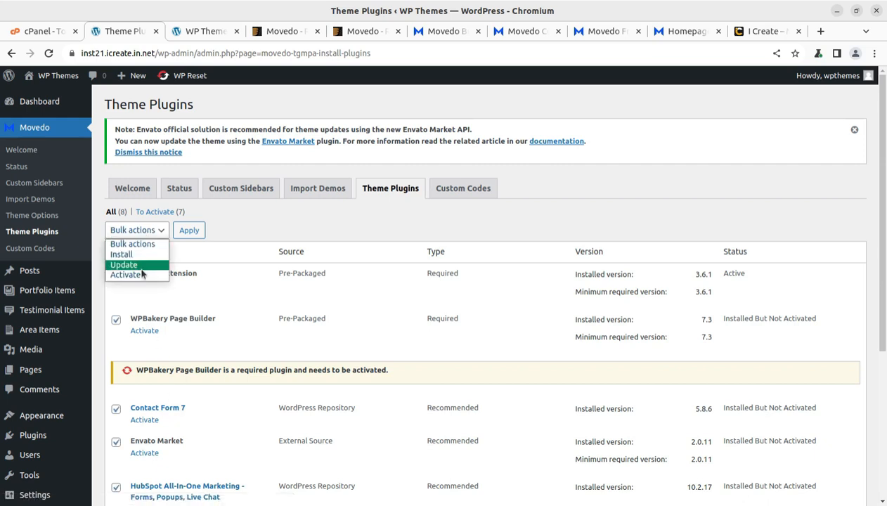
{"action": "left_click", "coordinate": [138, 271]}
{"action": "left_click", "coordinate": [187, 232]}
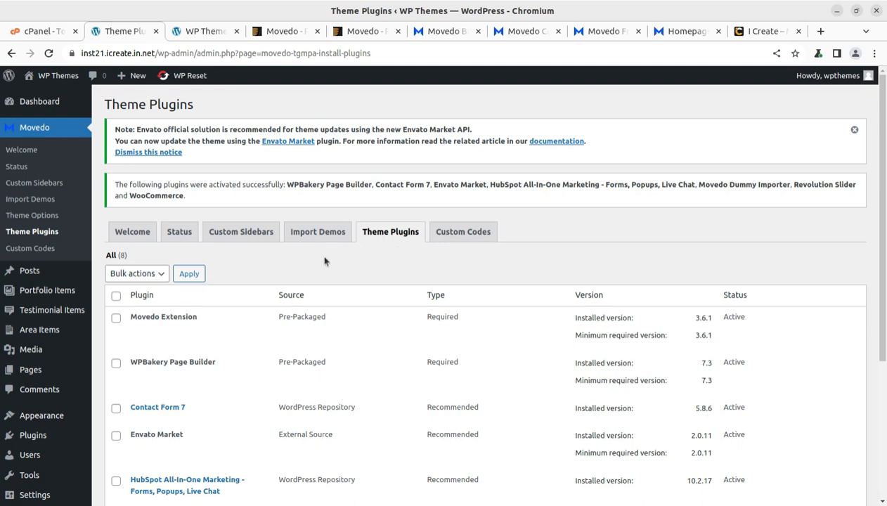
{"action": "left_click", "coordinate": [177, 239]}
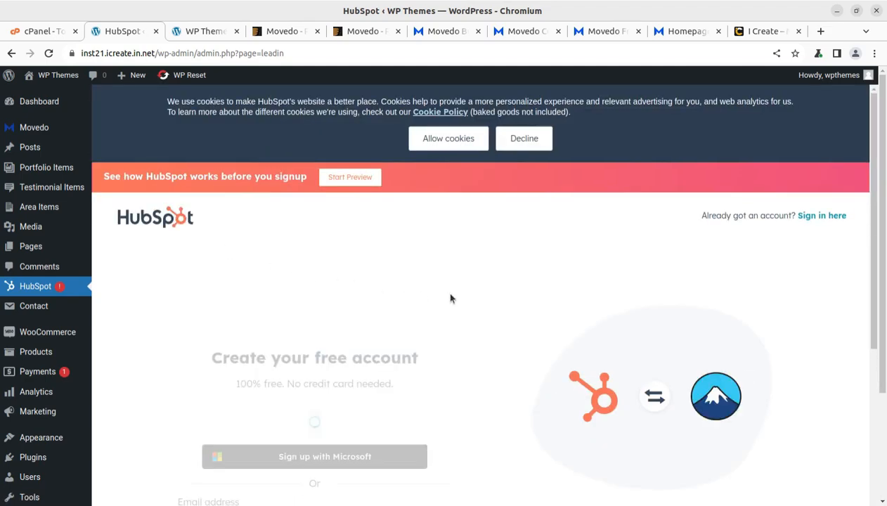
Step: Leave the HubSpot signup page and open the Movedo theme's Welcome page
{"action": "scroll", "coordinate": [320, 281], "scroll_direction": "down", "scroll_amount": 4}
{"action": "scroll", "coordinate": [302, 280], "scroll_direction": "up", "scroll_amount": 3}
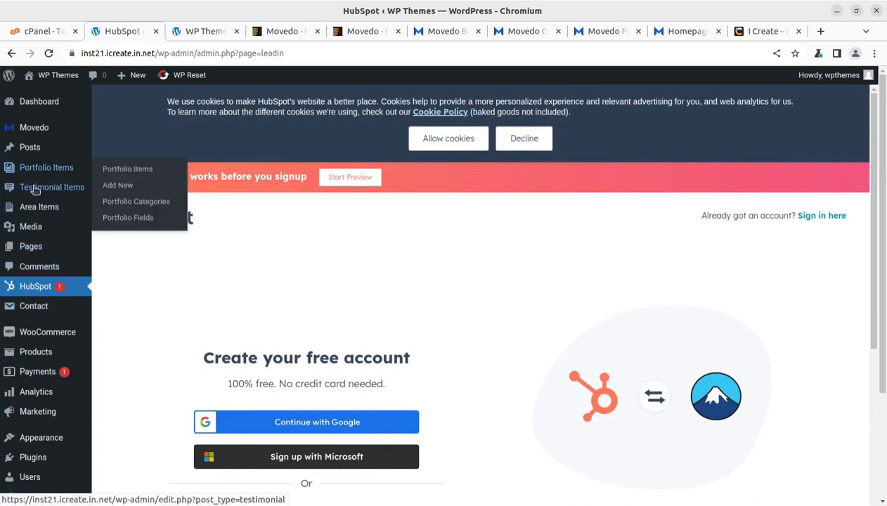
{"action": "mouse_move", "coordinate": [29, 132]}
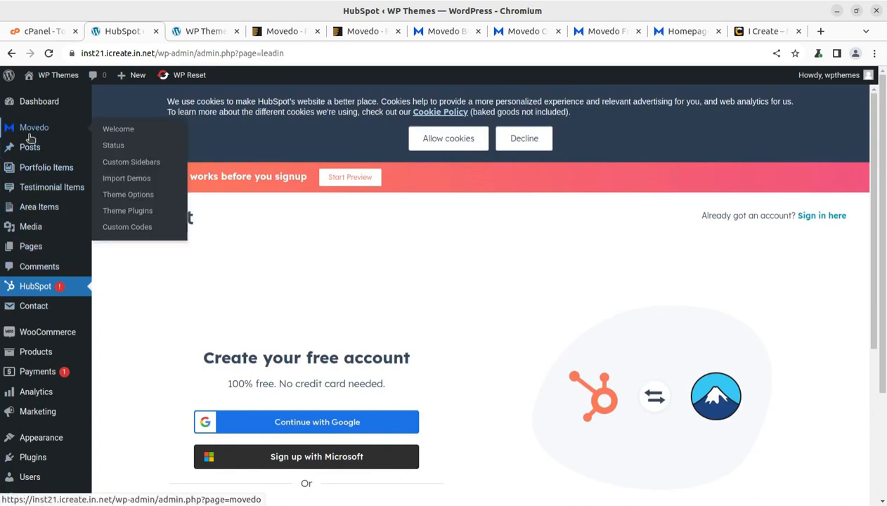
{"action": "left_click", "coordinate": [118, 129]}
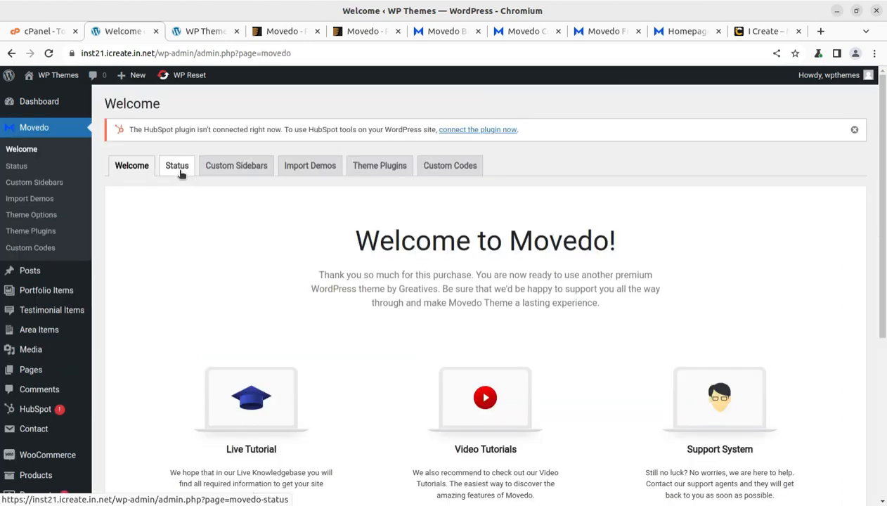
Step: Review the server environment values and the active plugins on the Movedo Status page
{"action": "left_click", "coordinate": [180, 173]}
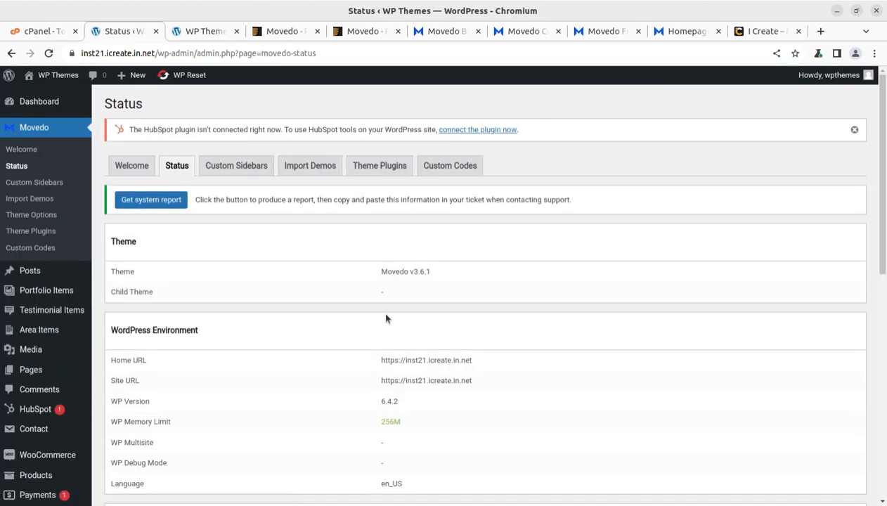
{"action": "scroll", "coordinate": [386, 316], "scroll_direction": "down", "scroll_amount": 5}
{"action": "scroll", "coordinate": [391, 313], "scroll_direction": "down", "scroll_amount": 2}
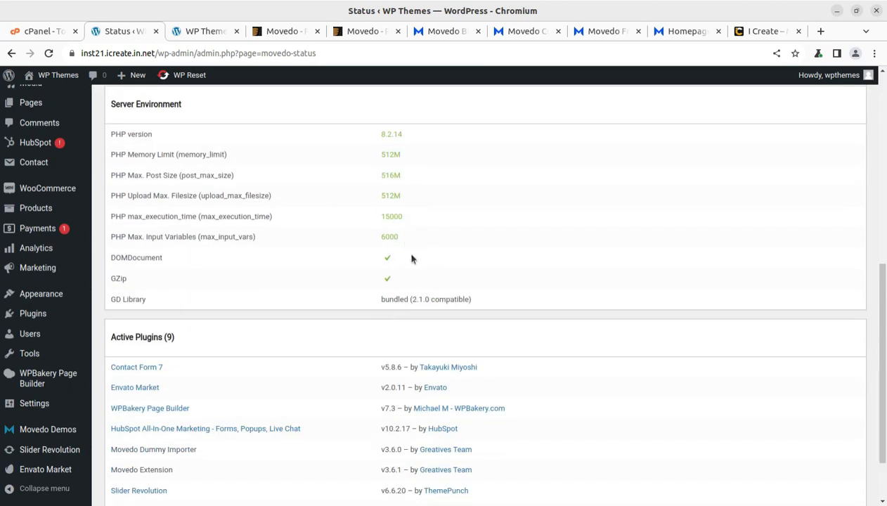
{"action": "scroll", "coordinate": [401, 239], "scroll_direction": "up", "scroll_amount": 1}
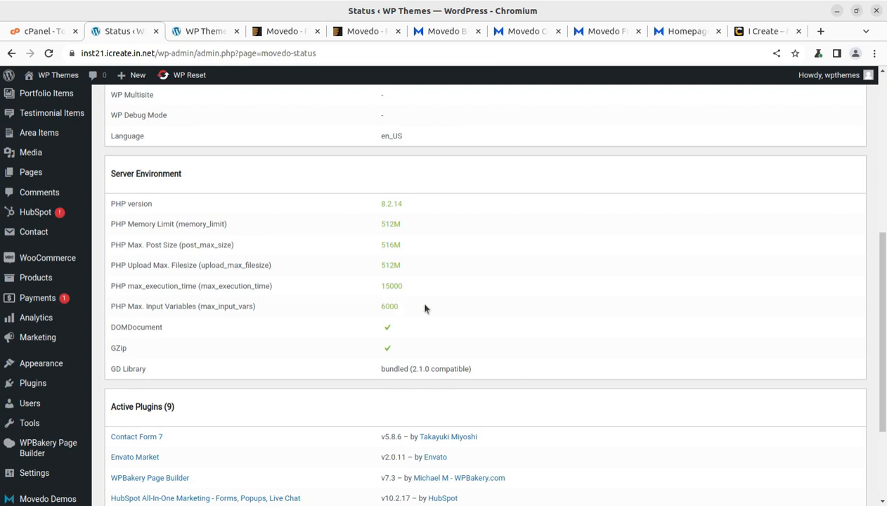
{"action": "scroll", "coordinate": [378, 290], "scroll_direction": "down", "scroll_amount": 2}
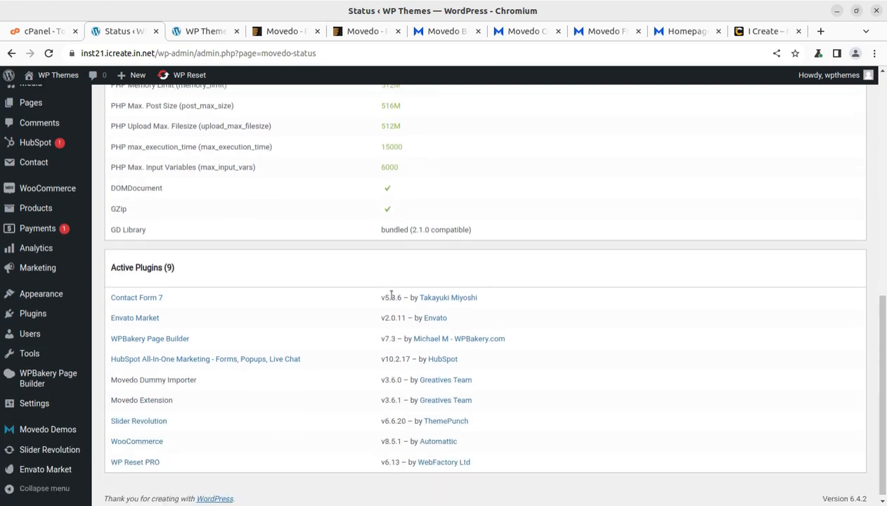
{"action": "scroll", "coordinate": [392, 298], "scroll_direction": "up", "scroll_amount": 5}
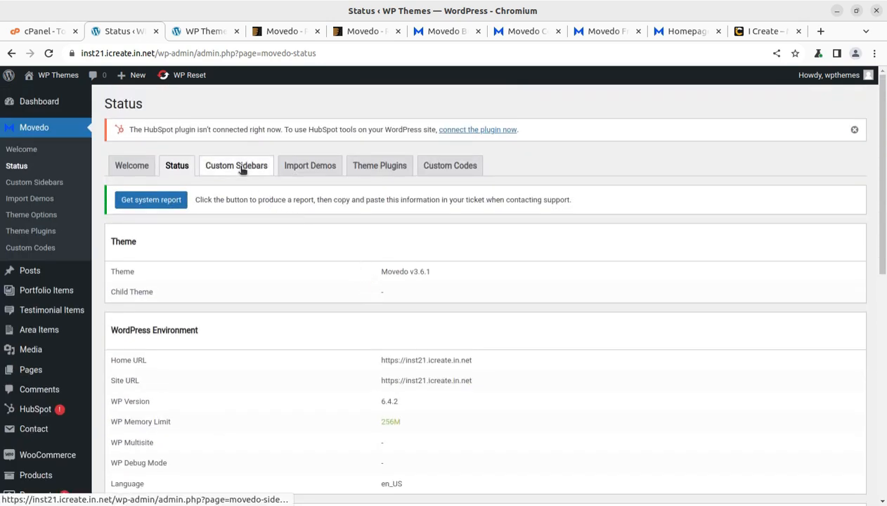
Step: Open the Movedo Import Demos page and look over the Import on Demand and Full Import options
{"action": "left_click", "coordinate": [306, 169]}
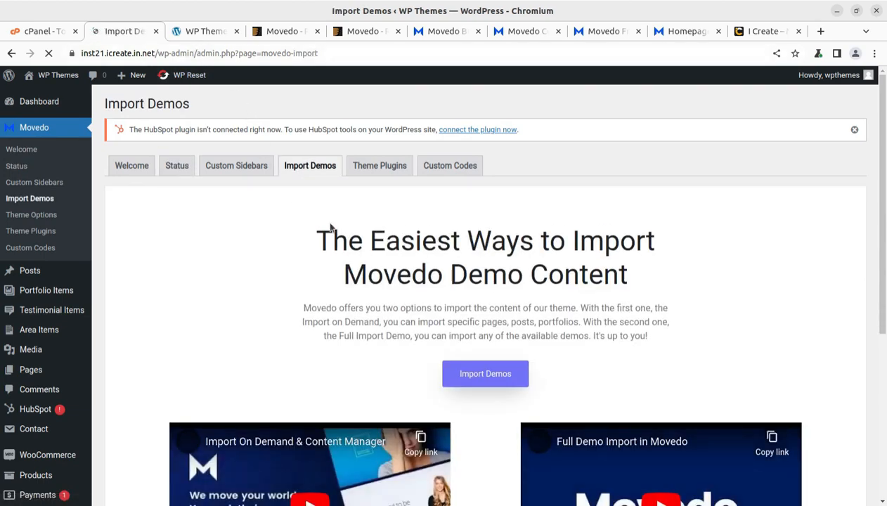
{"action": "scroll", "coordinate": [453, 275], "scroll_direction": "down", "scroll_amount": 3}
{"action": "scroll", "coordinate": [320, 241], "scroll_direction": "down", "scroll_amount": 2}
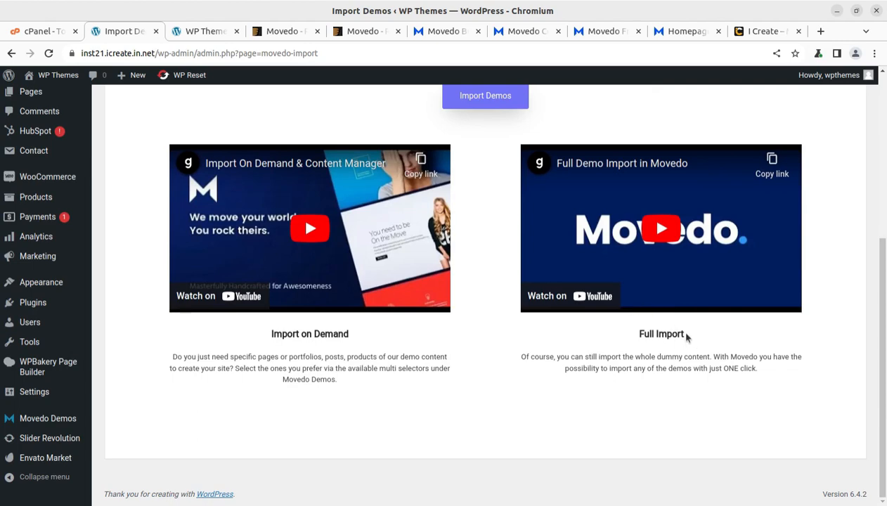
{"action": "scroll", "coordinate": [525, 377], "scroll_direction": "up", "scroll_amount": 3}
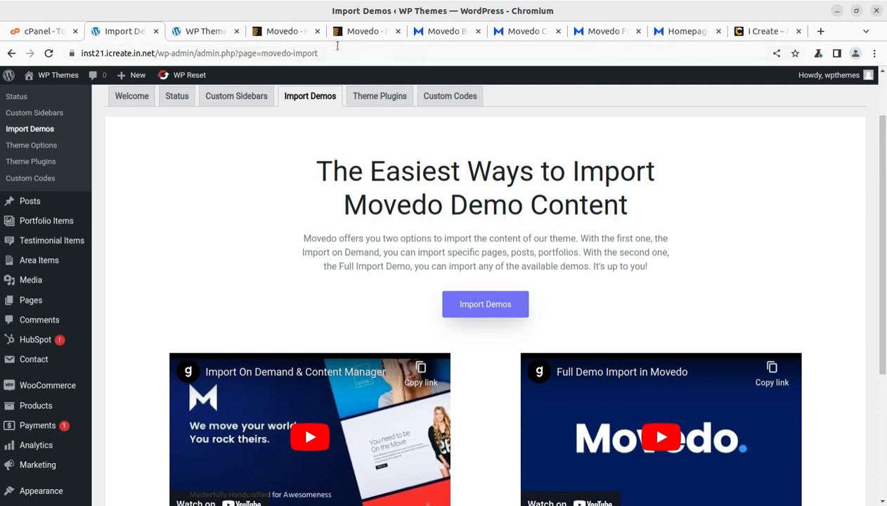
Step: Reload the site's front page in its own browser tab and look it over down to the footer
{"action": "left_click", "coordinate": [207, 30]}
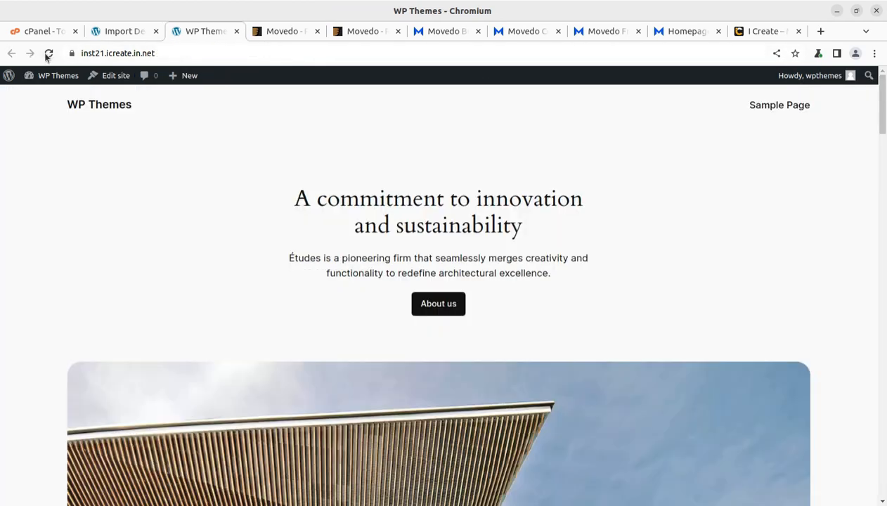
{"action": "left_click", "coordinate": [48, 54]}
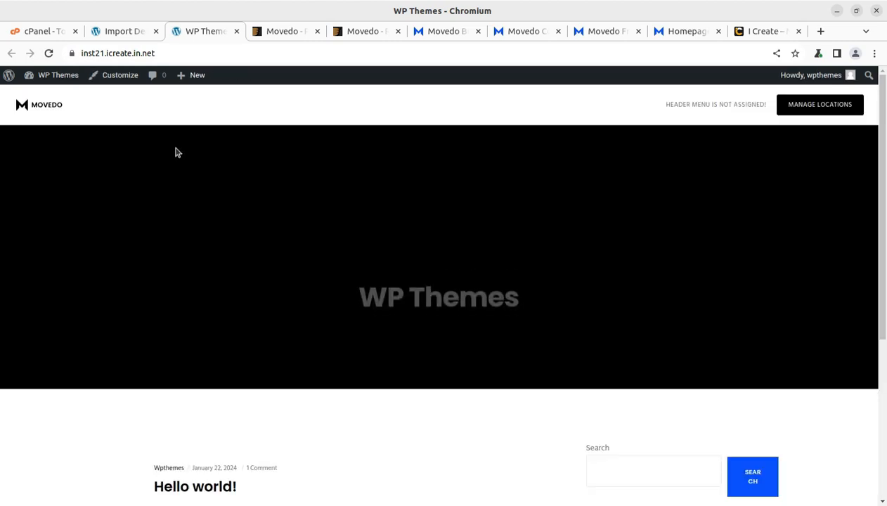
{"action": "scroll", "coordinate": [476, 207], "scroll_direction": "down", "scroll_amount": 4}
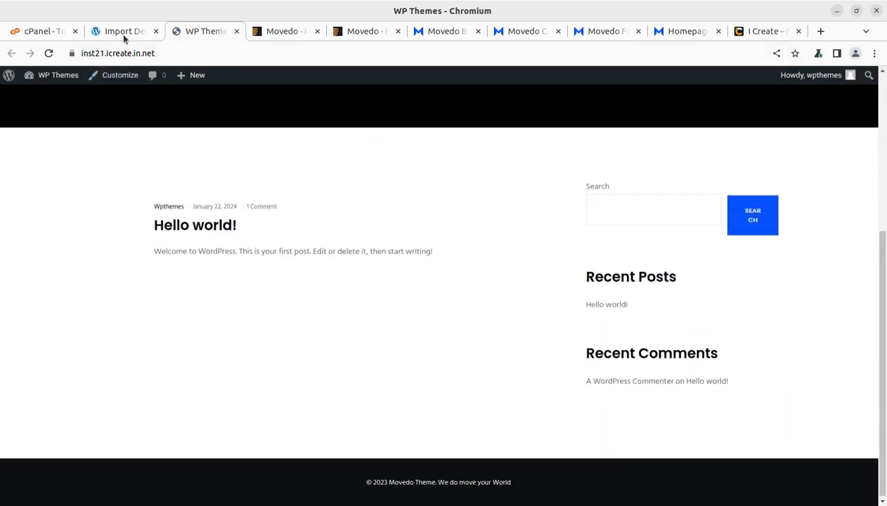
Step: Return to the Import Demos page and highlight parts of the paragraph describing the two import methods
{"action": "left_click", "coordinate": [122, 33]}
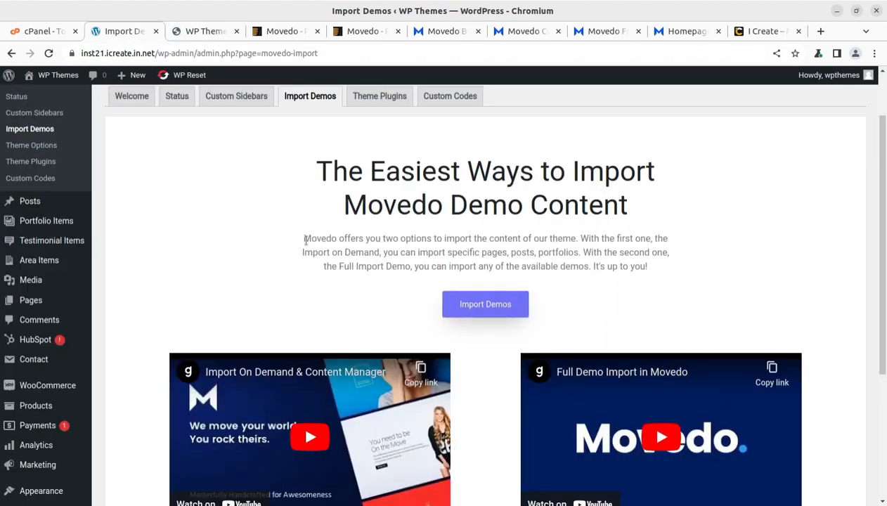
{"action": "left_click_drag", "start_coordinate": [303, 239], "coordinate": [668, 243]}
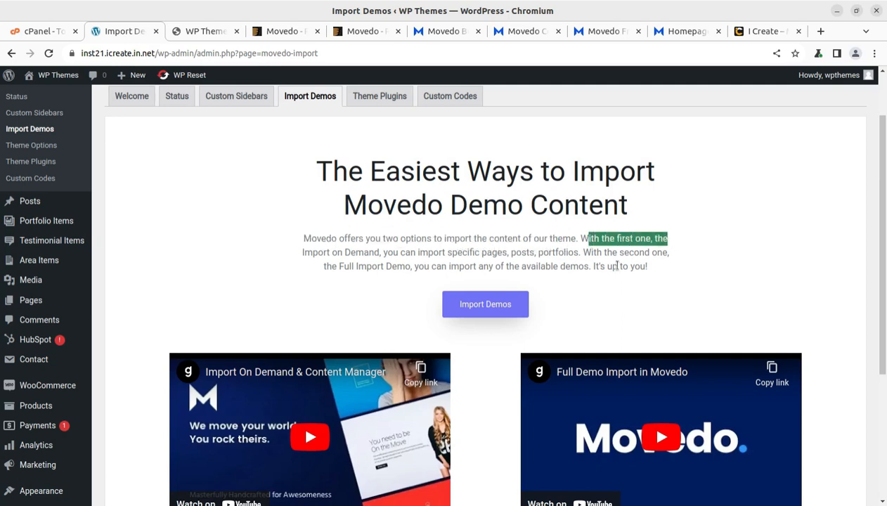
{"action": "left_click_drag", "start_coordinate": [400, 253], "coordinate": [515, 253]}
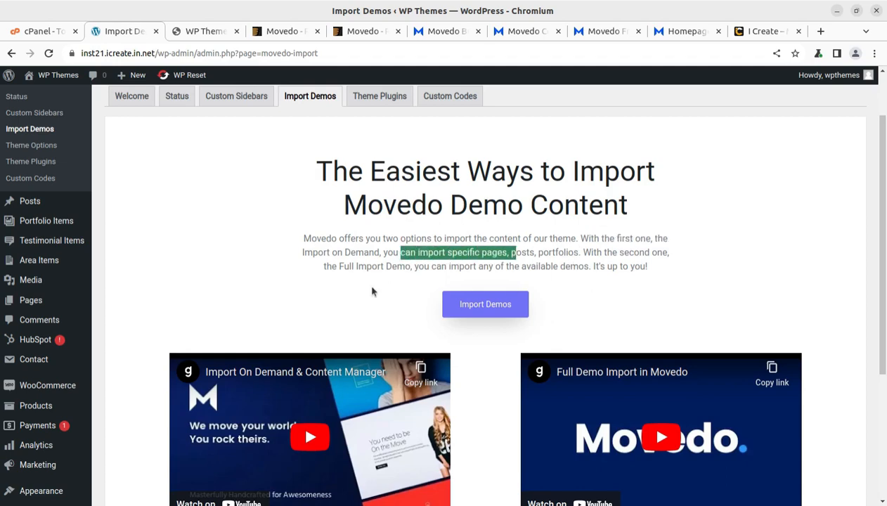
Step: Start the Movedo demo importer and read its preliminary notes and server settings
{"action": "left_click", "coordinate": [482, 307]}
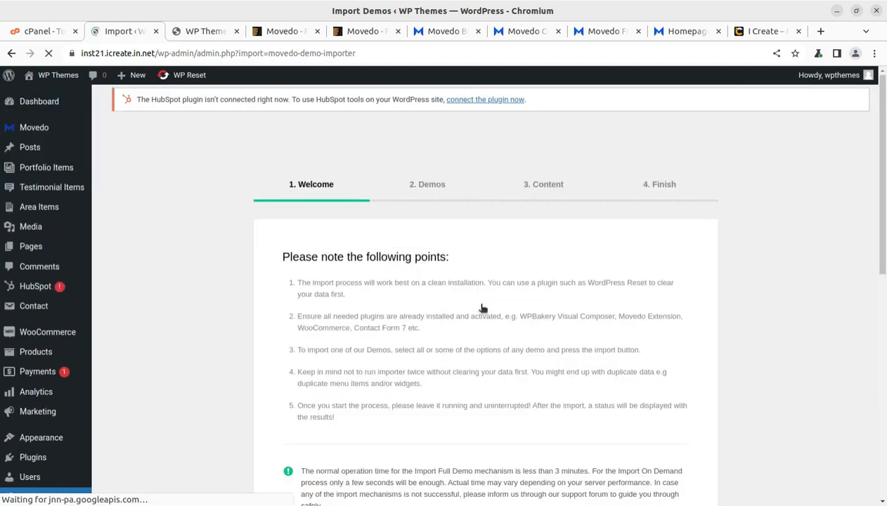
{"action": "scroll", "coordinate": [417, 291], "scroll_direction": "down", "scroll_amount": 3}
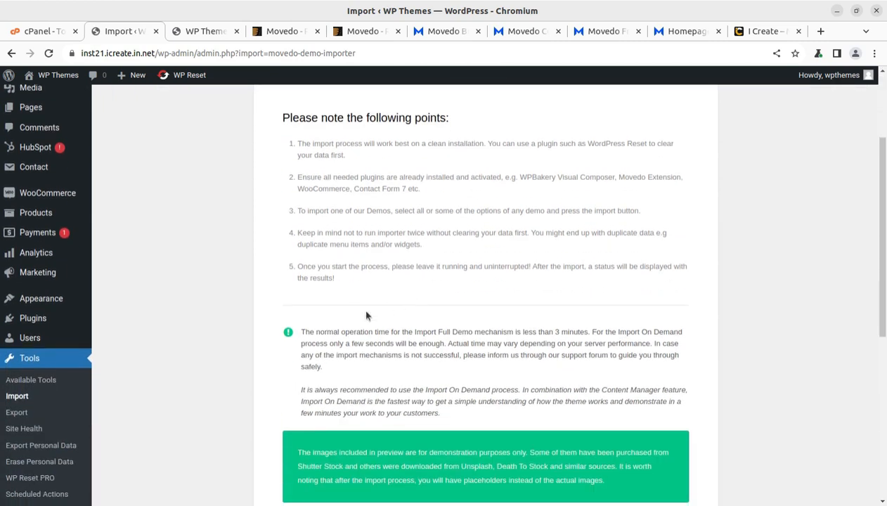
{"action": "scroll", "coordinate": [355, 316], "scroll_direction": "up", "scroll_amount": 1}
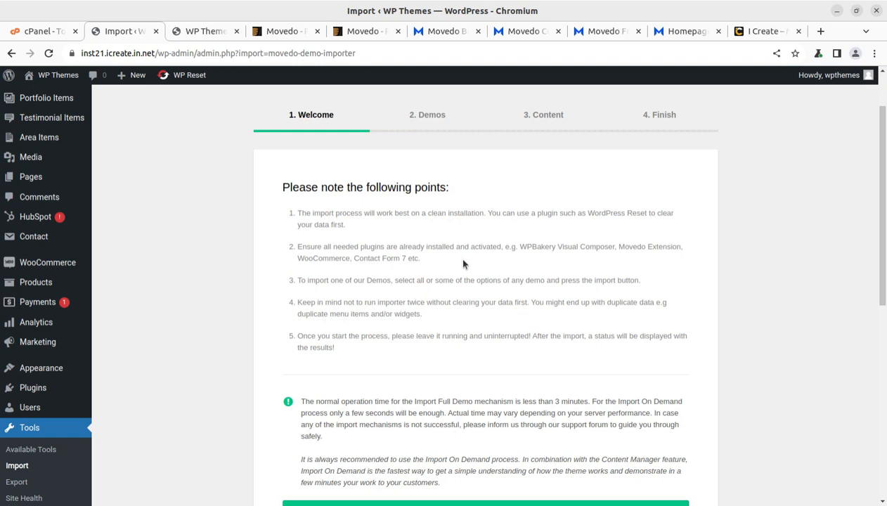
{"action": "scroll", "coordinate": [463, 264], "scroll_direction": "down", "scroll_amount": 2}
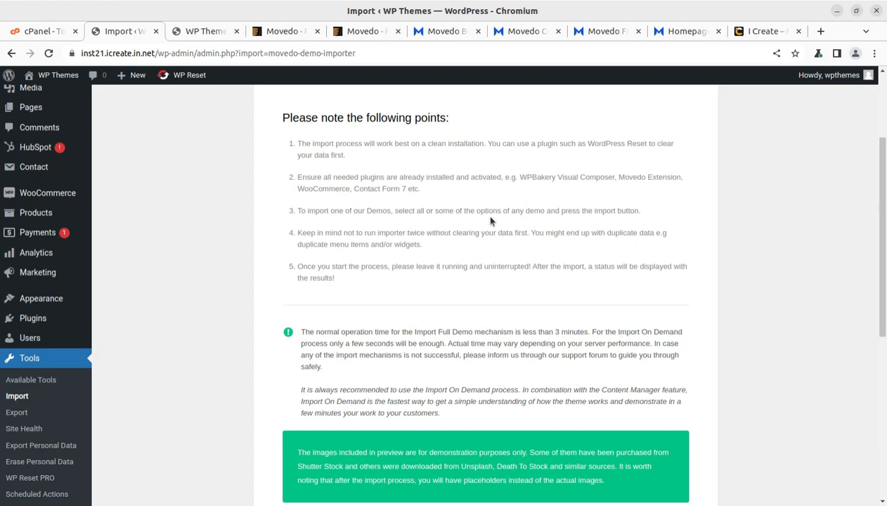
{"action": "scroll", "coordinate": [641, 226], "scroll_direction": "down", "scroll_amount": 1}
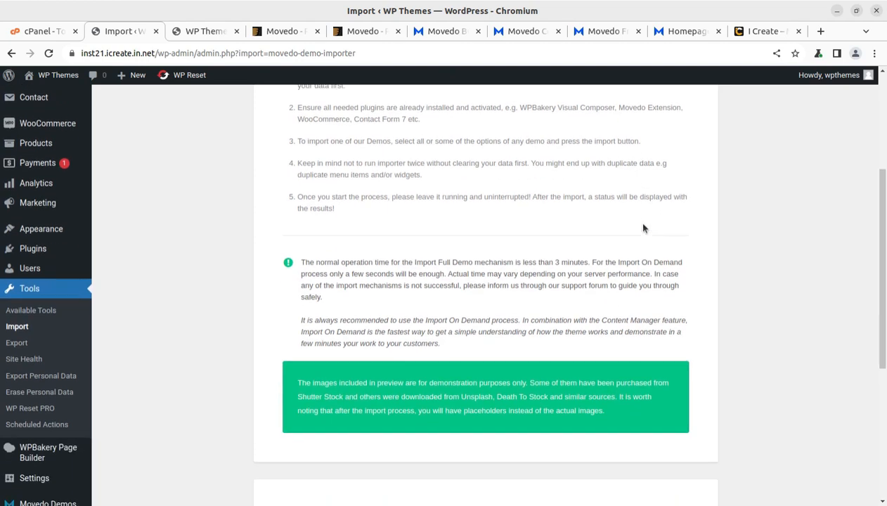
{"action": "scroll", "coordinate": [434, 238], "scroll_direction": "up", "scroll_amount": 2}
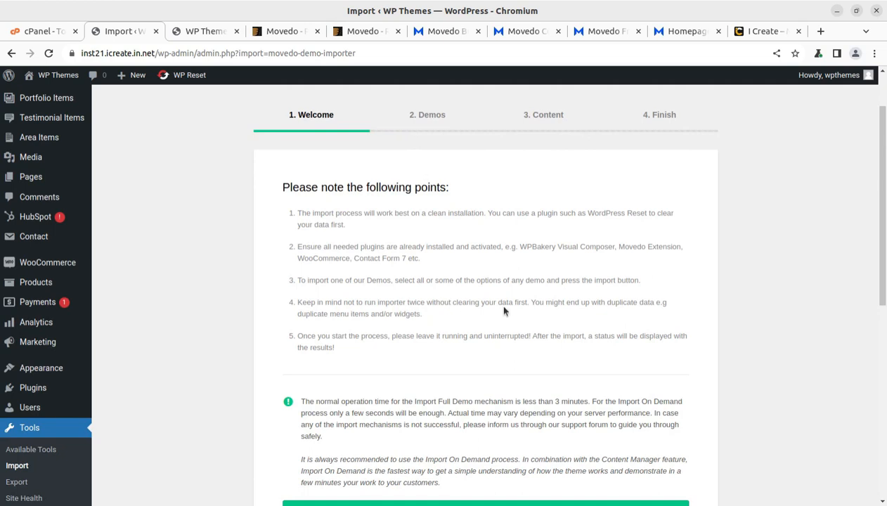
{"action": "scroll", "coordinate": [549, 313], "scroll_direction": "down", "scroll_amount": 1}
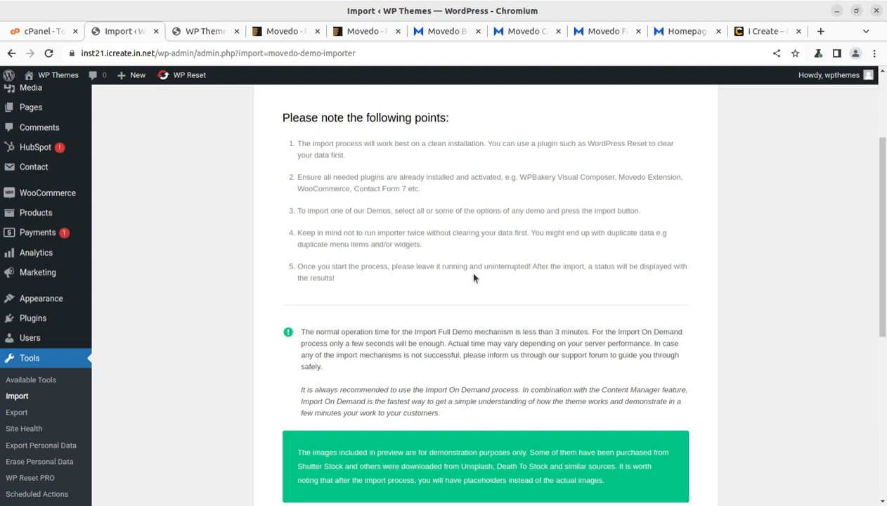
{"action": "scroll", "coordinate": [473, 278], "scroll_direction": "down", "scroll_amount": 5}
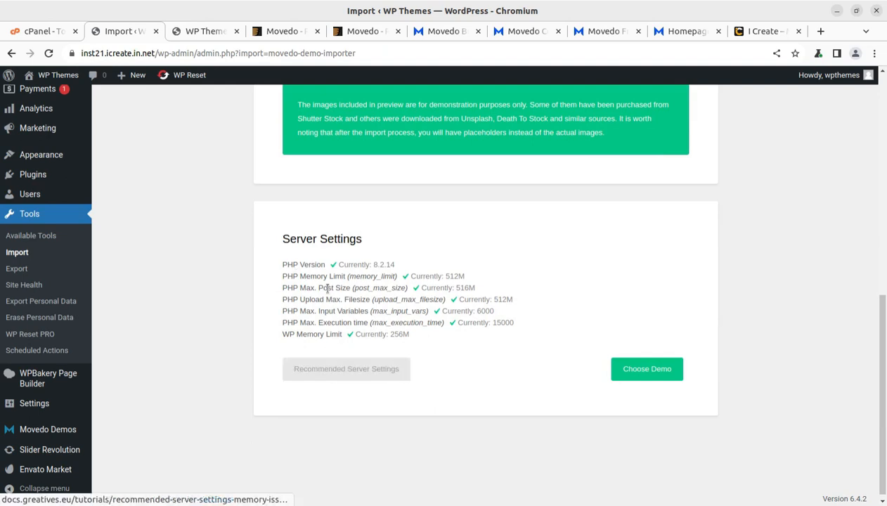
Step: Proceed to the importer's demo selection and browse the available Movedo demos to the end of the list
{"action": "left_click", "coordinate": [647, 375]}
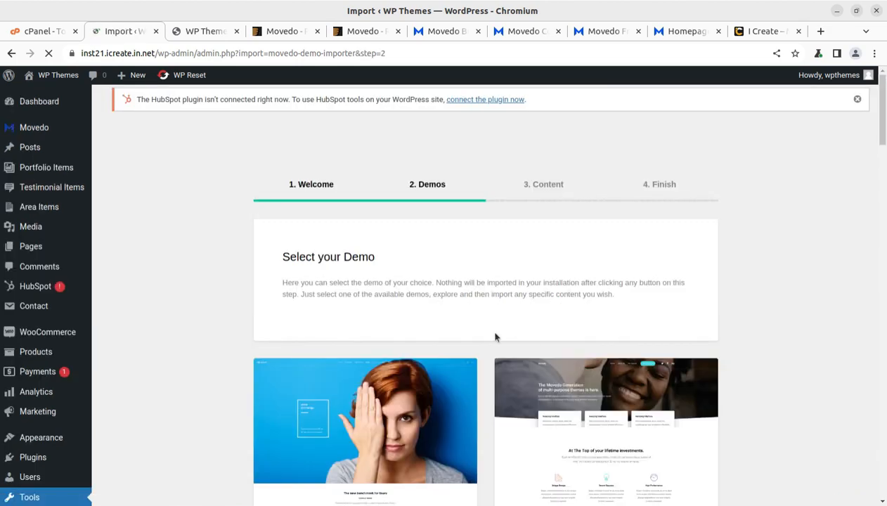
{"action": "scroll", "coordinate": [495, 337], "scroll_direction": "down", "scroll_amount": 4}
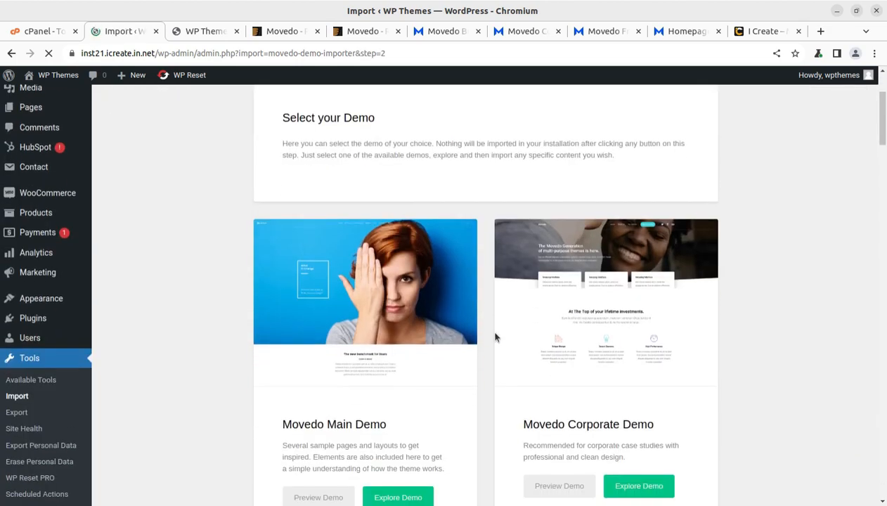
{"action": "scroll", "coordinate": [395, 358], "scroll_direction": "down", "scroll_amount": 4}
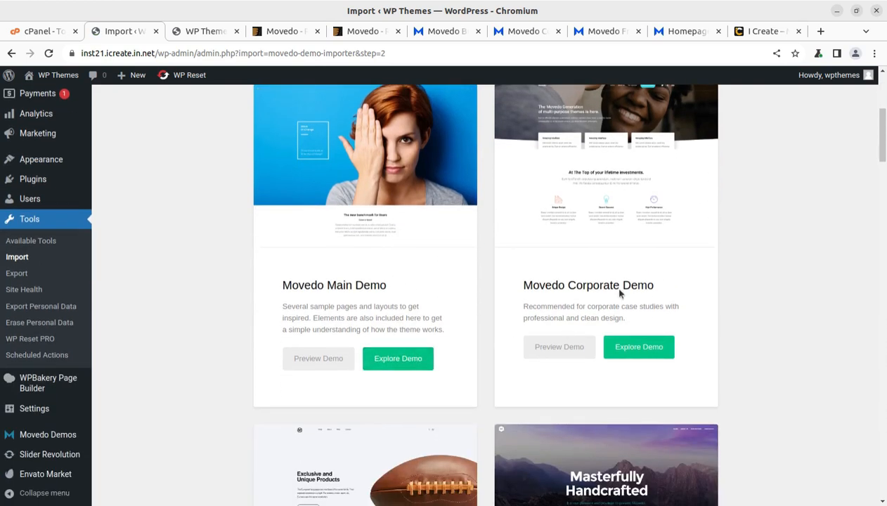
{"action": "scroll", "coordinate": [625, 279], "scroll_direction": "up", "scroll_amount": 1}
{"action": "scroll", "coordinate": [605, 286], "scroll_direction": "down", "scroll_amount": 3}
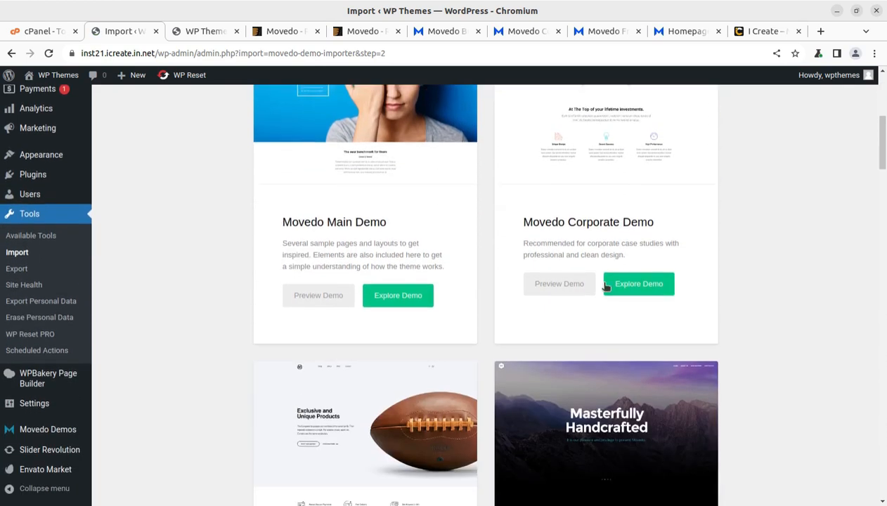
{"action": "scroll", "coordinate": [377, 352], "scroll_direction": "down", "scroll_amount": 1}
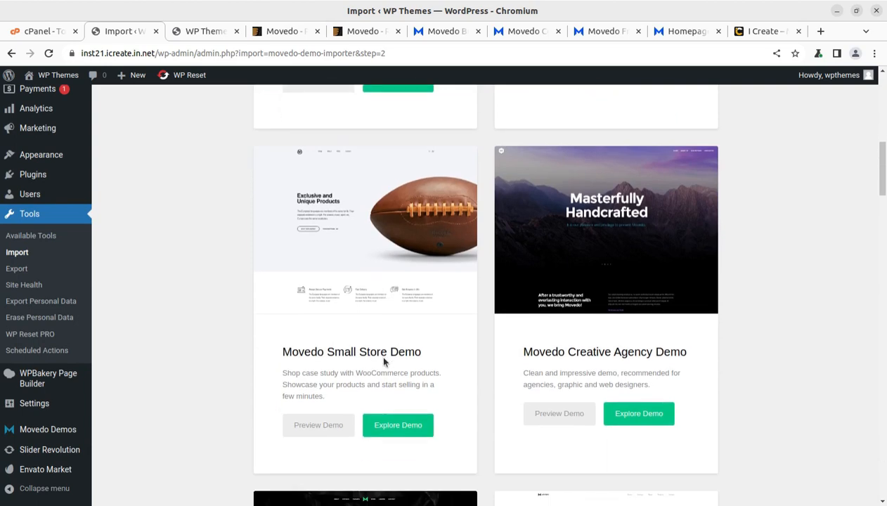
{"action": "scroll", "coordinate": [613, 338], "scroll_direction": "down", "scroll_amount": 5}
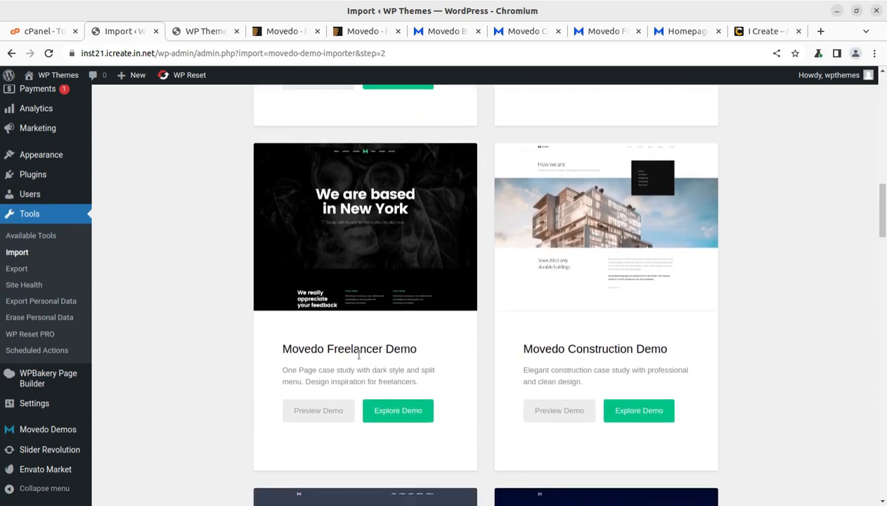
{"action": "scroll", "coordinate": [492, 326], "scroll_direction": "down", "scroll_amount": 2}
{"action": "scroll", "coordinate": [639, 228], "scroll_direction": "down", "scroll_amount": 4}
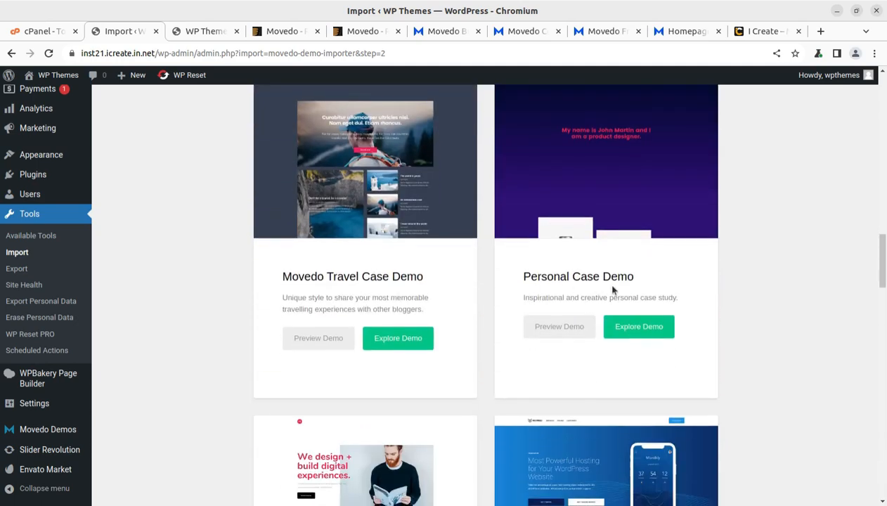
{"action": "scroll", "coordinate": [639, 294], "scroll_direction": "down", "scroll_amount": 5}
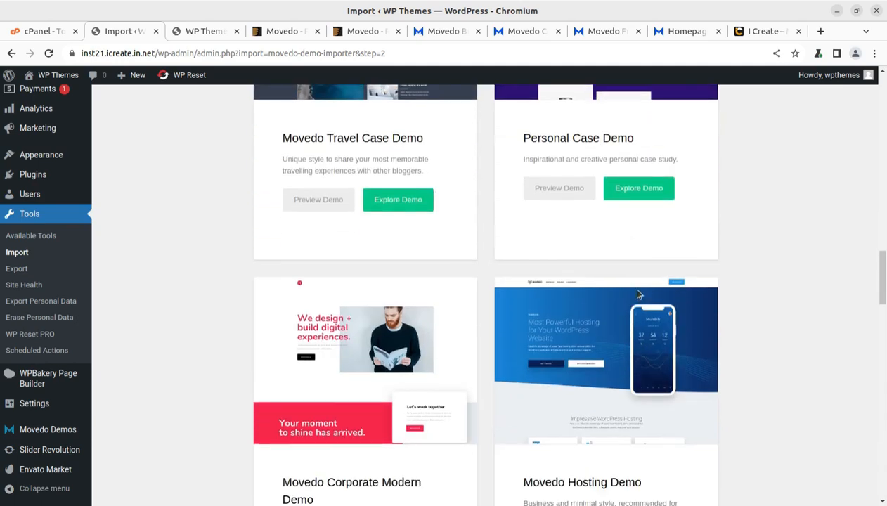
{"action": "scroll", "coordinate": [564, 317], "scroll_direction": "down", "scroll_amount": 4}
{"action": "scroll", "coordinate": [564, 317], "scroll_direction": "down", "scroll_amount": 11}
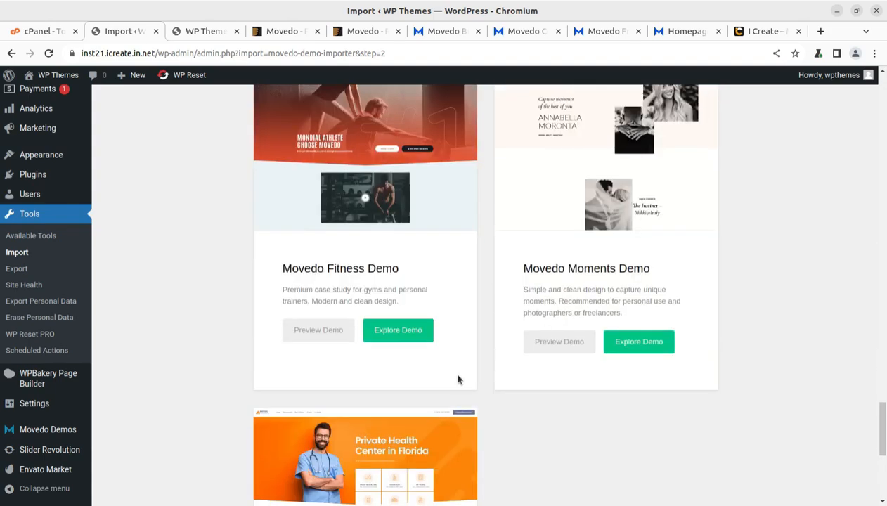
{"action": "scroll", "coordinate": [457, 378], "scroll_direction": "down", "scroll_amount": 4}
{"action": "scroll", "coordinate": [458, 379], "scroll_direction": "up", "scroll_amount": 15}
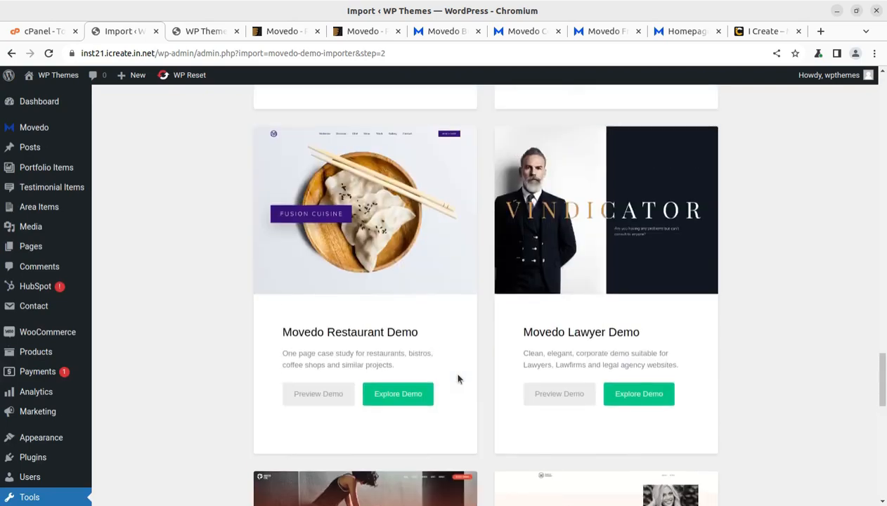
Step: Return to the start of the demo list and explore the Movedo Main Demo
{"action": "scroll", "coordinate": [458, 379], "scroll_direction": "up", "scroll_amount": 14}
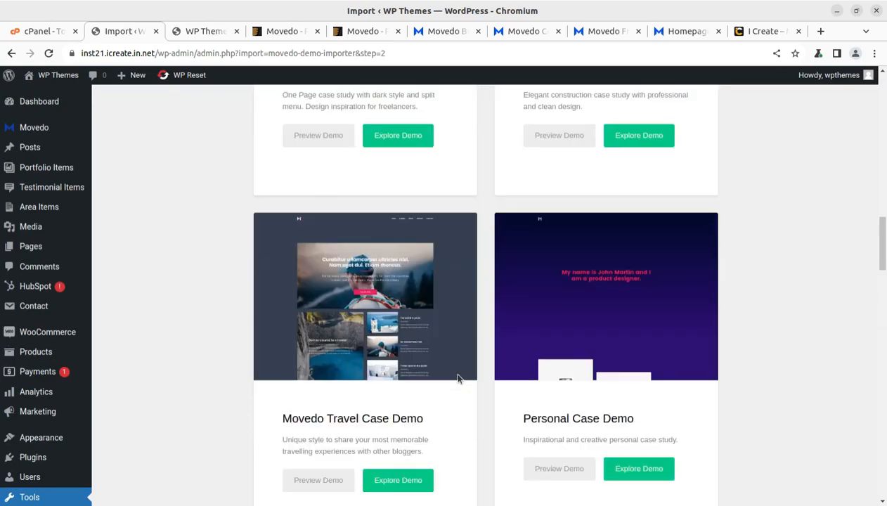
{"action": "scroll", "coordinate": [457, 380], "scroll_direction": "up", "scroll_amount": 12}
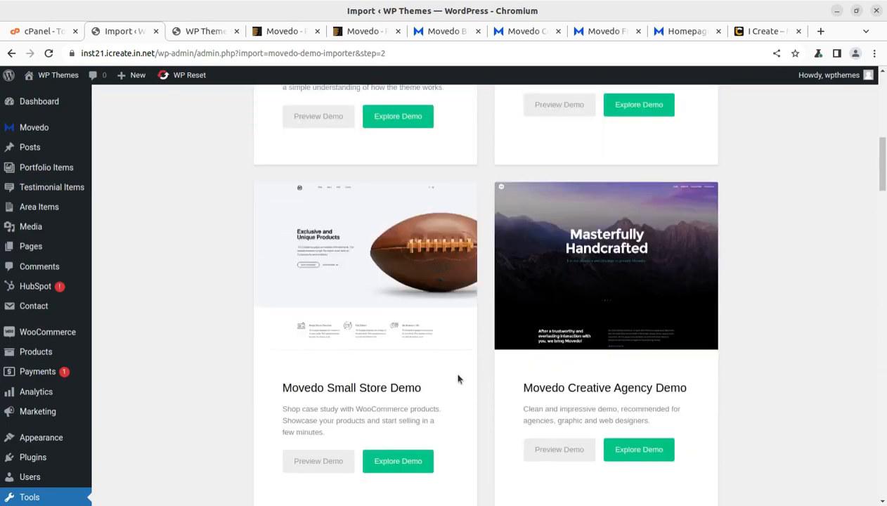
{"action": "scroll", "coordinate": [458, 380], "scroll_direction": "down", "scroll_amount": 2}
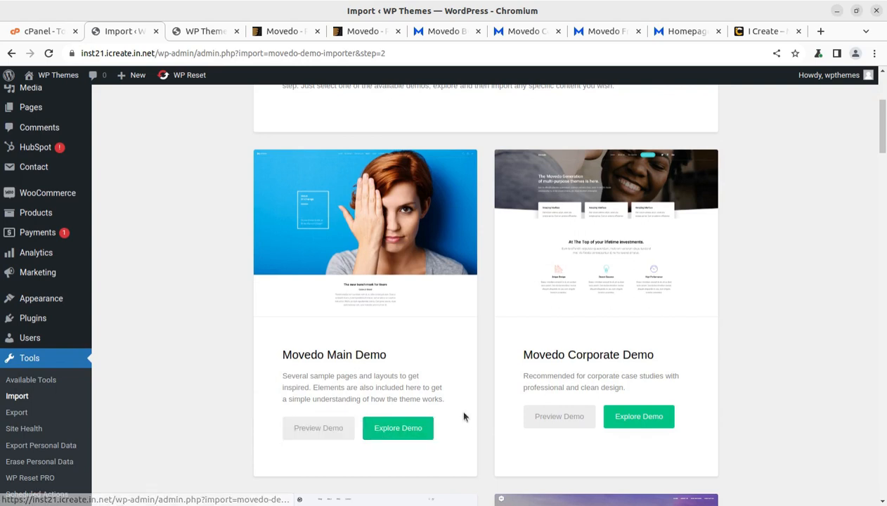
{"action": "left_click", "coordinate": [397, 429]}
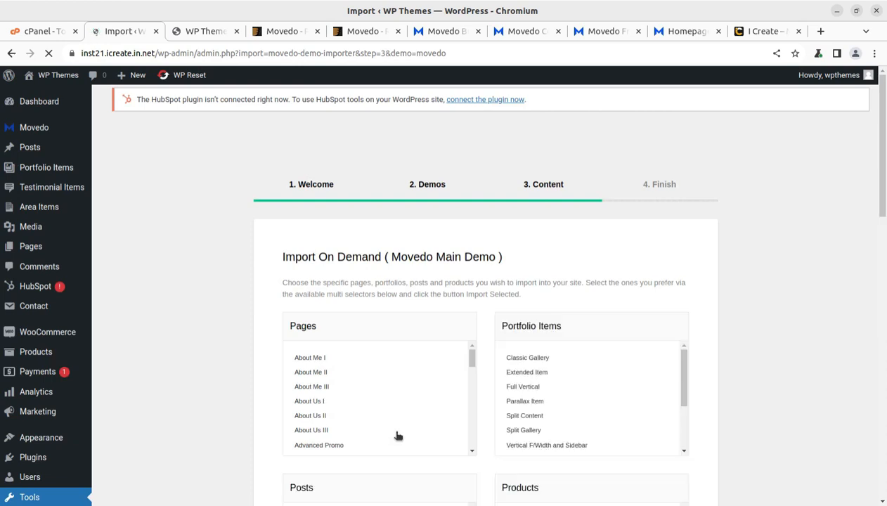
Step: Look over the Import On Demand content lists and the Import Full Demo section for the Movedo Main Demo
{"action": "scroll", "coordinate": [373, 391], "scroll_direction": "down", "scroll_amount": 3}
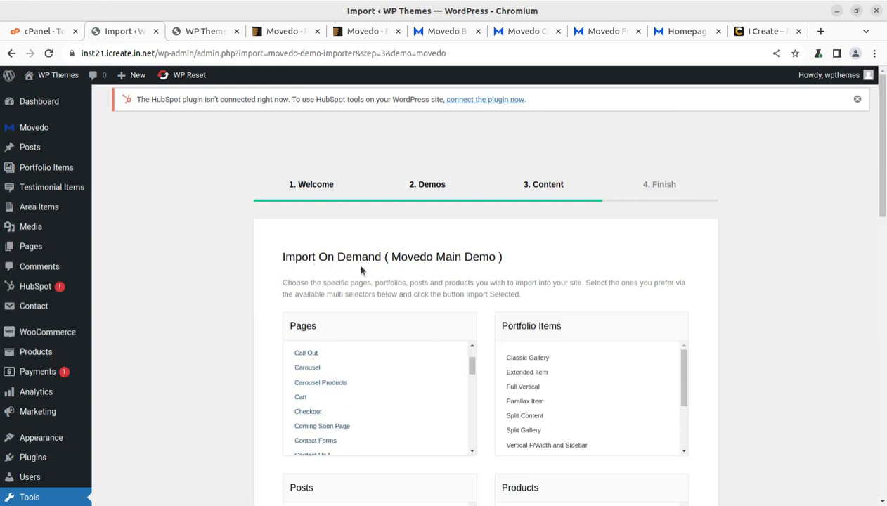
{"action": "scroll", "coordinate": [444, 280], "scroll_direction": "down", "scroll_amount": 5}
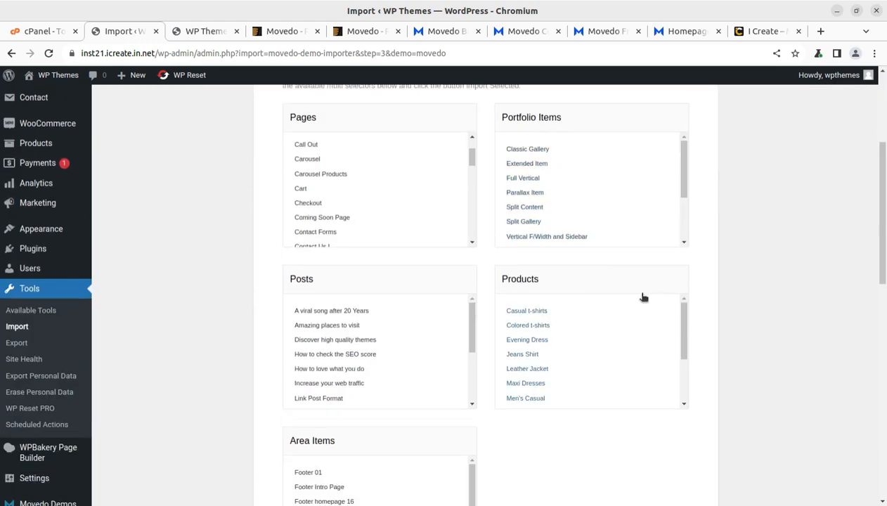
{"action": "scroll", "coordinate": [642, 297], "scroll_direction": "down", "scroll_amount": 3}
{"action": "scroll", "coordinate": [705, 299], "scroll_direction": "down", "scroll_amount": 5}
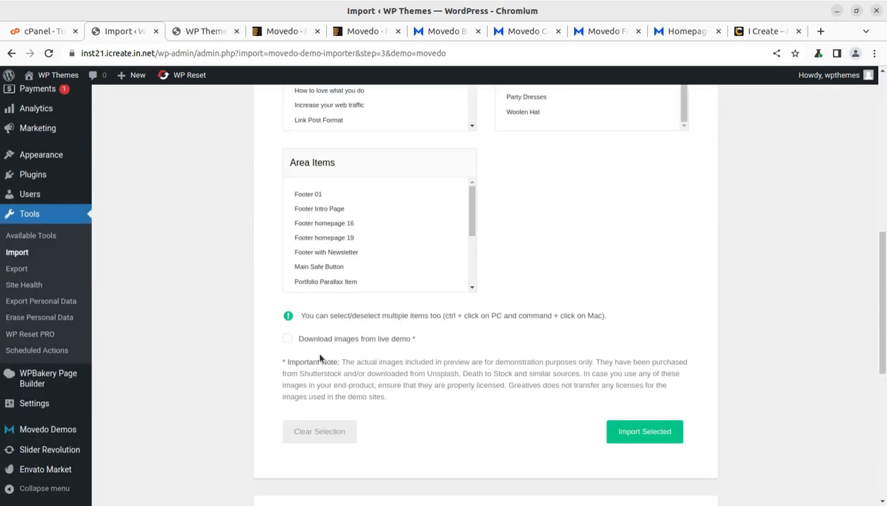
{"action": "scroll", "coordinate": [349, 338], "scroll_direction": "up", "scroll_amount": 10}
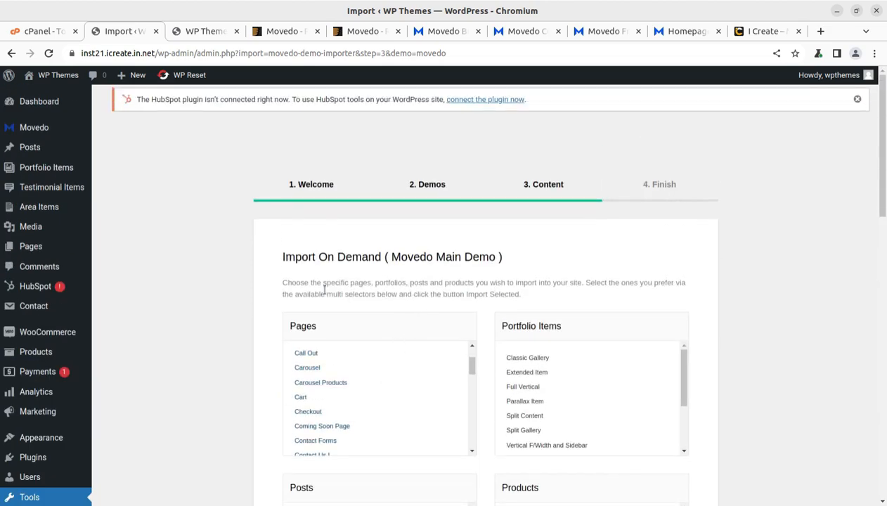
{"action": "scroll", "coordinate": [617, 376], "scroll_direction": "down", "scroll_amount": 10}
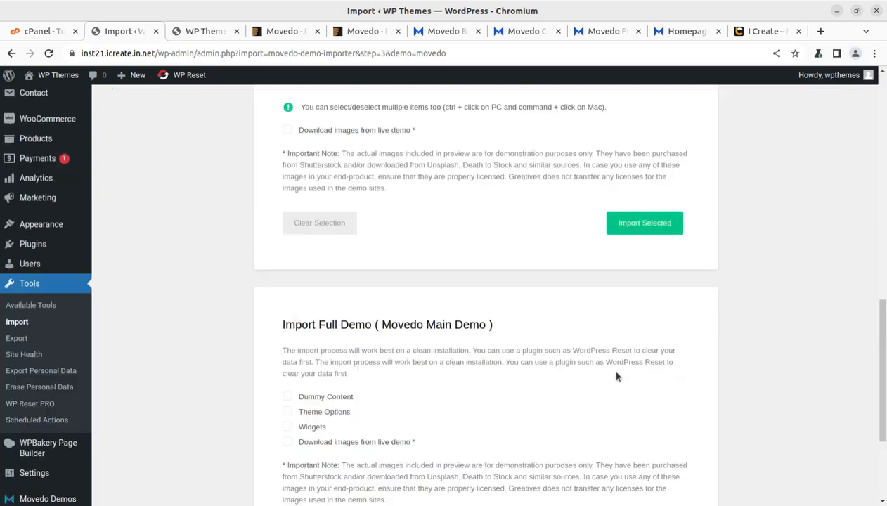
{"action": "scroll", "coordinate": [617, 377], "scroll_direction": "up", "scroll_amount": 7}
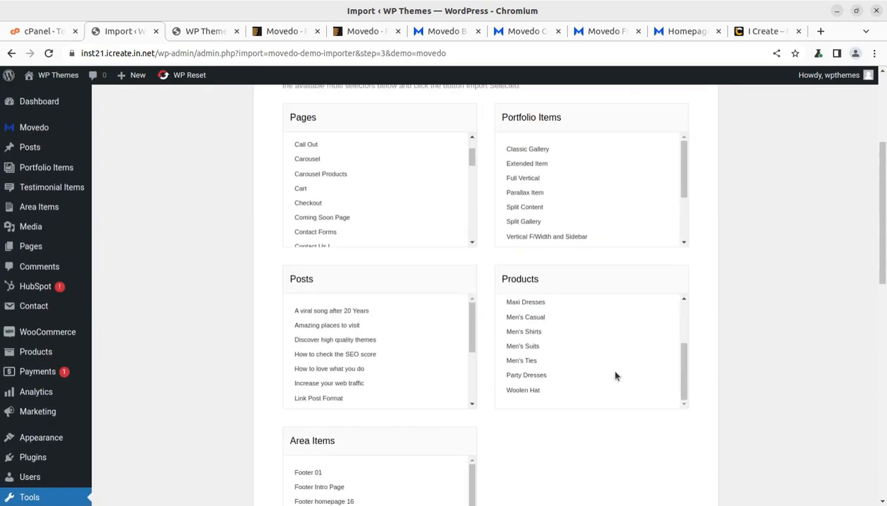
Step: Examine the pages, portfolio items, posts, products and area items offered for selective import
{"action": "scroll", "coordinate": [616, 375], "scroll_direction": "down", "scroll_amount": 3}
{"action": "scroll", "coordinate": [617, 375], "scroll_direction": "up", "scroll_amount": 7}
{"action": "scroll", "coordinate": [584, 365], "scroll_direction": "down", "scroll_amount": 4}
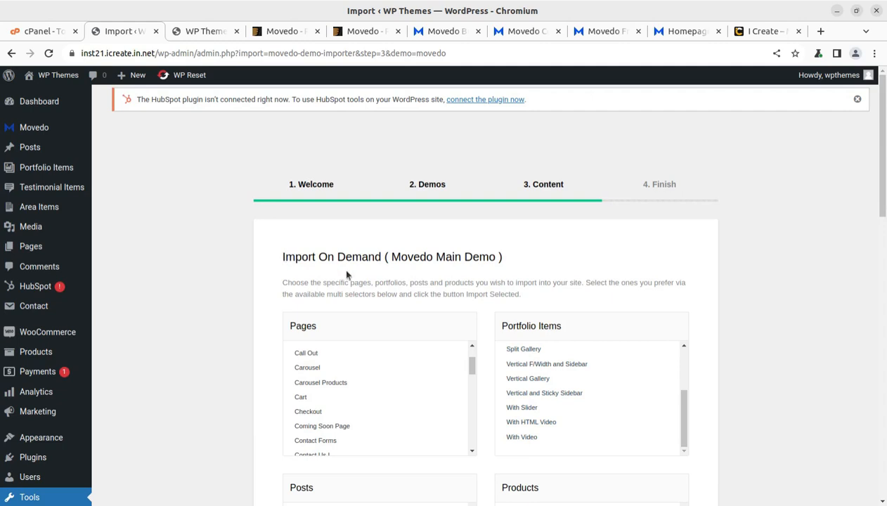
{"action": "scroll", "coordinate": [342, 268], "scroll_direction": "down", "scroll_amount": 2}
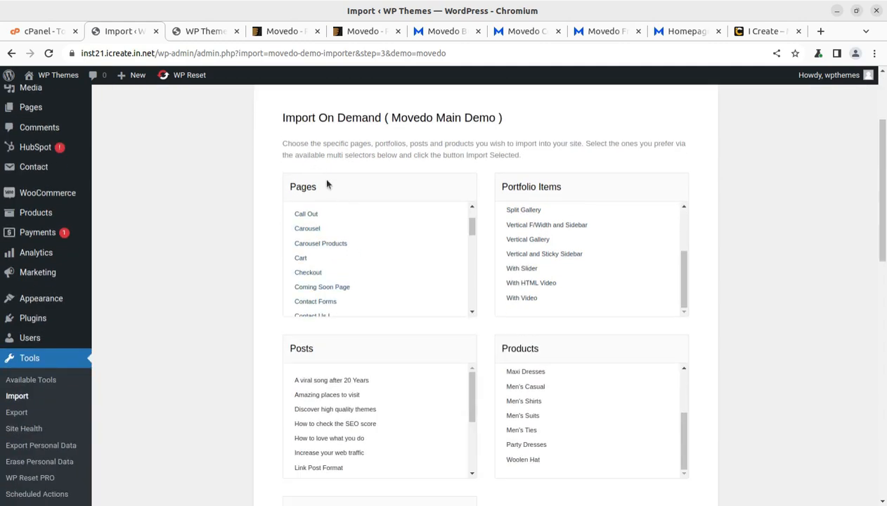
{"action": "scroll", "coordinate": [309, 181], "scroll_direction": "up", "scroll_amount": 2}
{"action": "scroll", "coordinate": [422, 191], "scroll_direction": "down", "scroll_amount": 4}
{"action": "scroll", "coordinate": [464, 211], "scroll_direction": "down", "scroll_amount": 3}
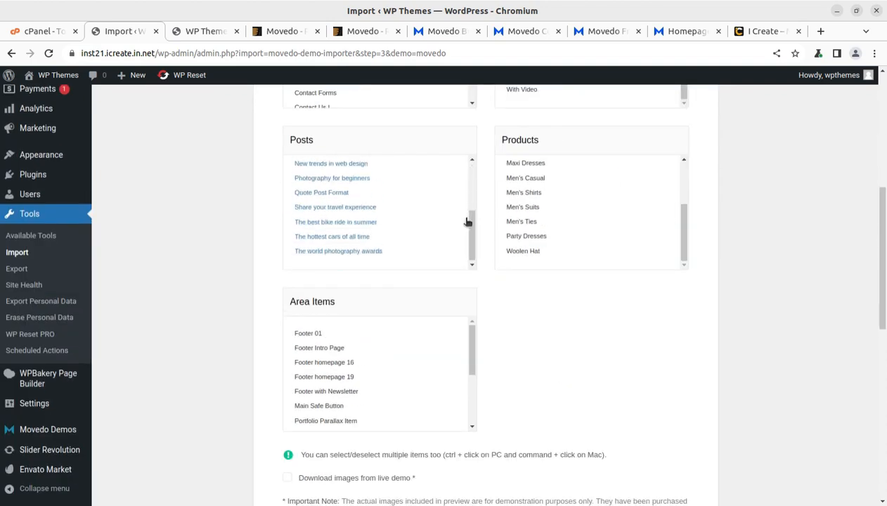
{"action": "scroll", "coordinate": [535, 228], "scroll_direction": "down", "scroll_amount": 4}
{"action": "scroll", "coordinate": [482, 229], "scroll_direction": "up", "scroll_amount": 3}
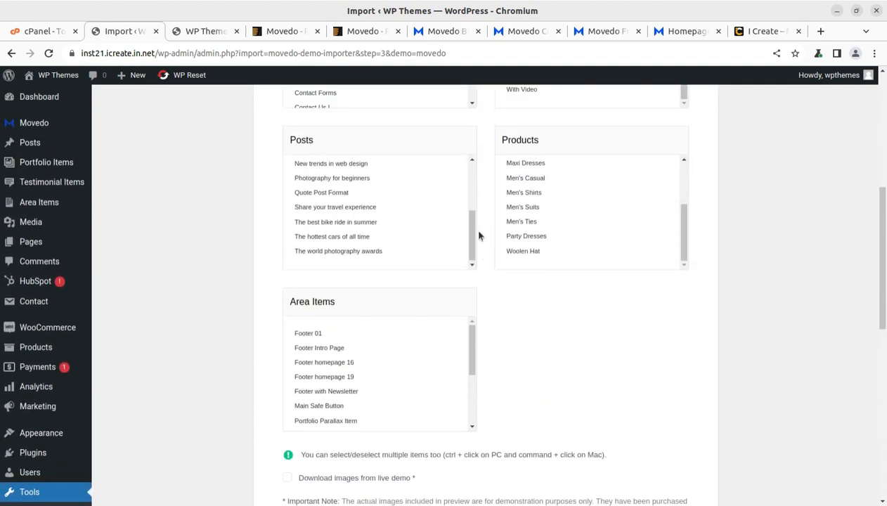
Step: Import the full Movedo Main Demo with dummy content, theme options, widgets and live demo images, accepting the import confirmation
{"action": "scroll", "coordinate": [448, 237], "scroll_direction": "down", "scroll_amount": 5}
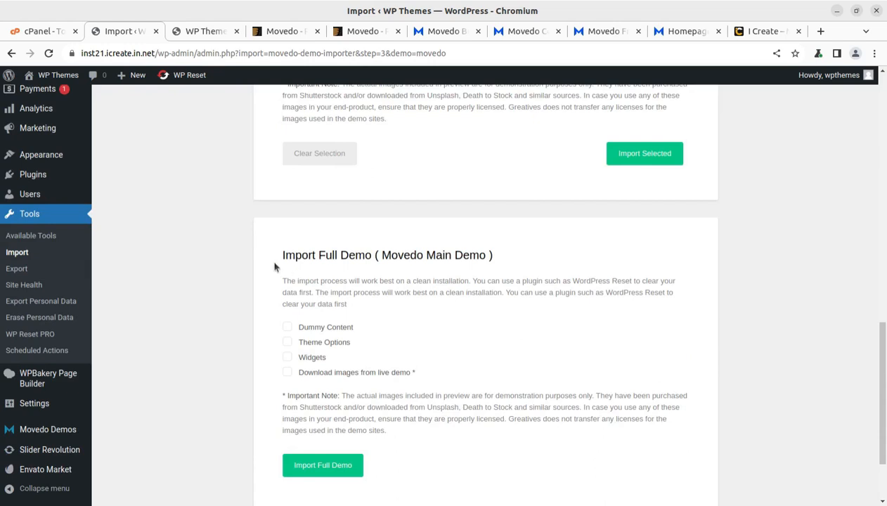
{"action": "left_click_drag", "start_coordinate": [282, 260], "coordinate": [495, 256]}
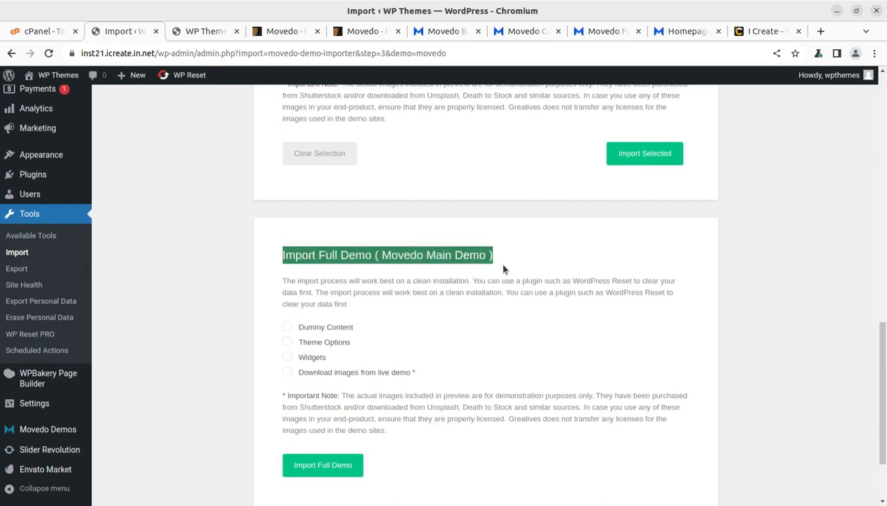
{"action": "scroll", "coordinate": [520, 277], "scroll_direction": "down", "scroll_amount": 2}
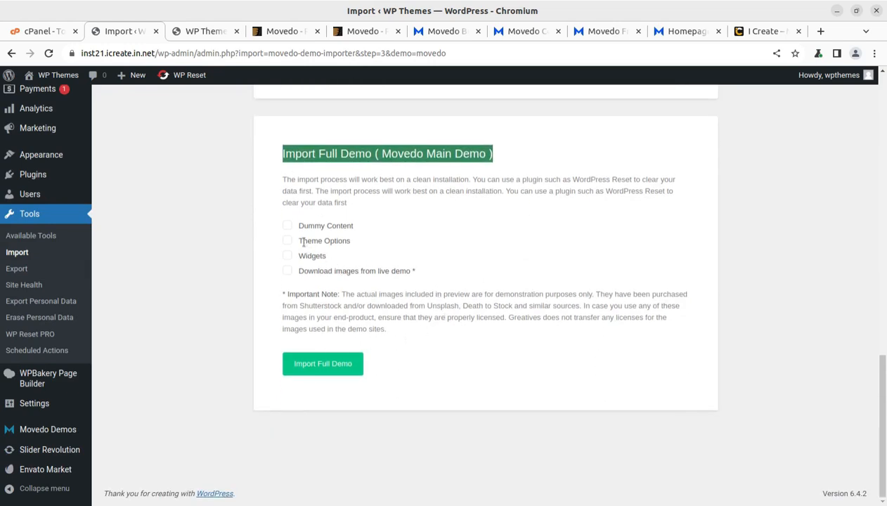
{"action": "left_click", "coordinate": [287, 227]}
{"action": "left_click", "coordinate": [288, 241]}
{"action": "left_click", "coordinate": [287, 256]}
{"action": "left_click", "coordinate": [288, 270]}
{"action": "left_click", "coordinate": [322, 366]}
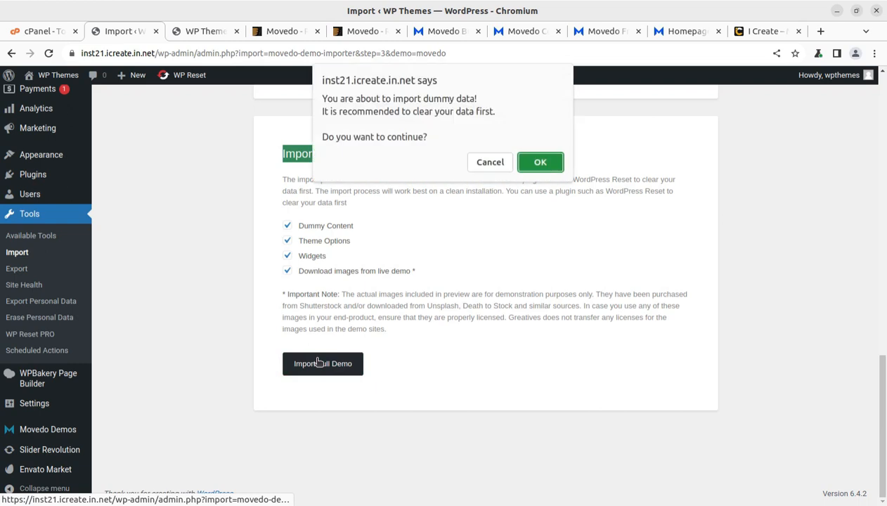
{"action": "left_click", "coordinate": [541, 163]}
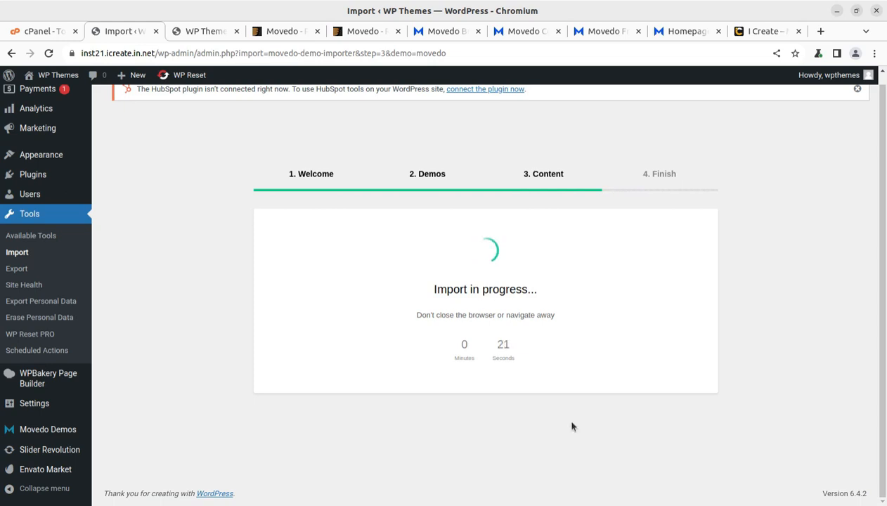
Step: Open the WordPress dashboard in the front page's browser tab and bring up the Media Library
{"action": "left_click", "coordinate": [197, 32]}
{"action": "mouse_move", "coordinate": [56, 81]}
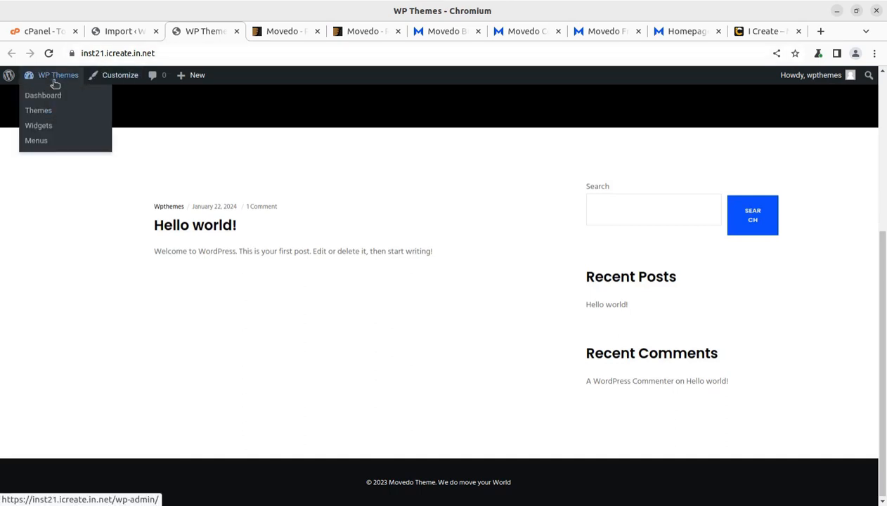
{"action": "left_click", "coordinate": [44, 98]}
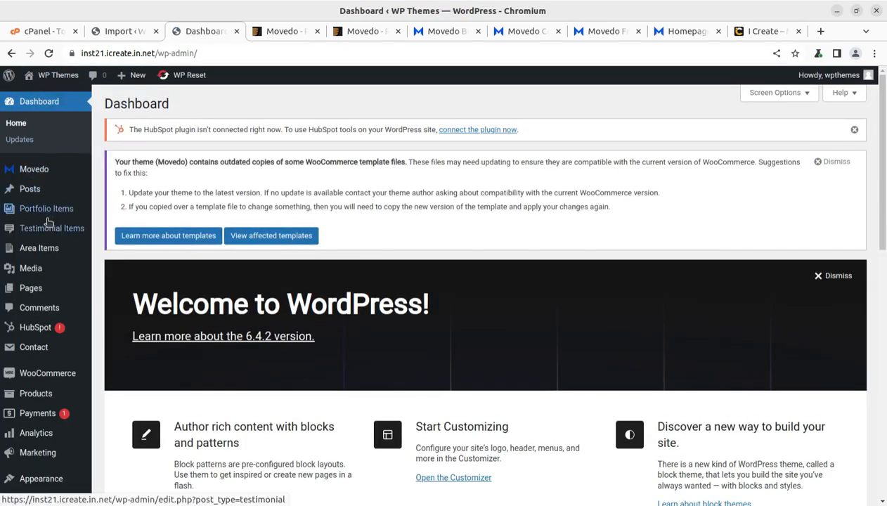
{"action": "mouse_move", "coordinate": [38, 216]}
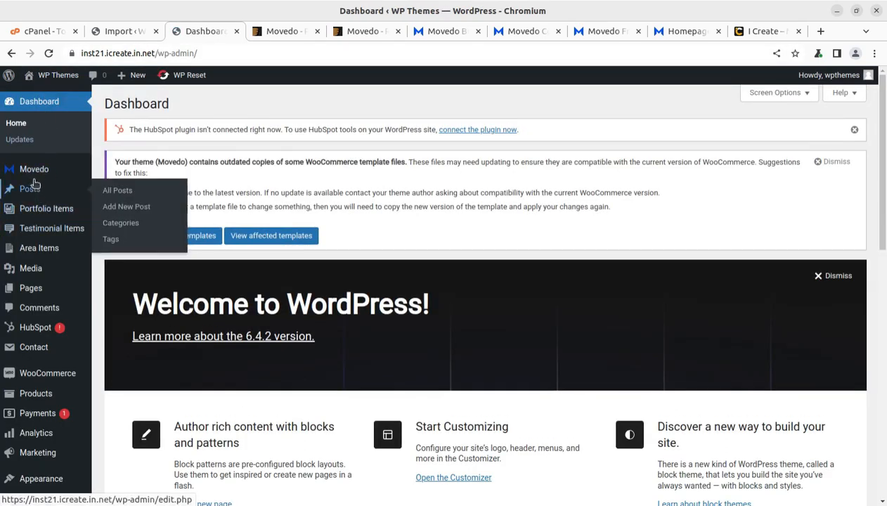
{"action": "mouse_move", "coordinate": [32, 268]}
{"action": "left_click", "coordinate": [116, 271]}
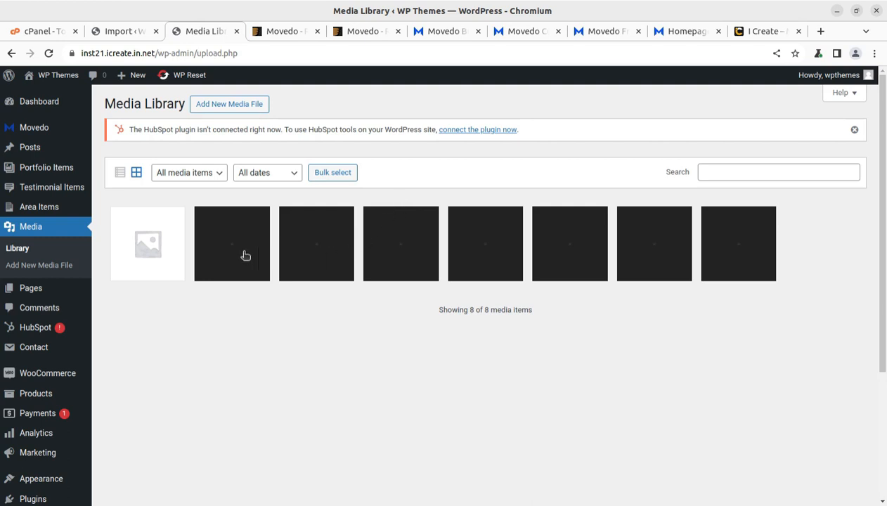
Step: Dismiss the HubSpot notice, reload the Media Library to check the imported files, and return to the demo importer
{"action": "left_click", "coordinate": [854, 130]}
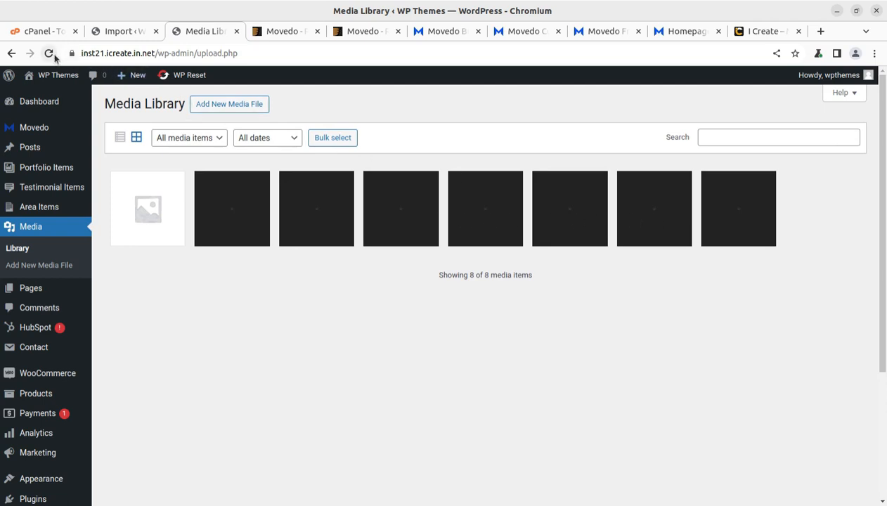
{"action": "left_click", "coordinate": [54, 57]}
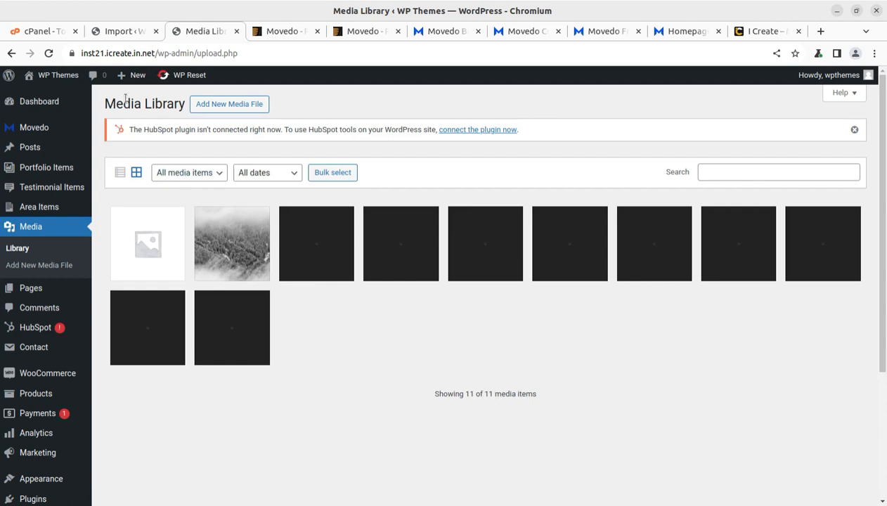
{"action": "left_click", "coordinate": [119, 31]}
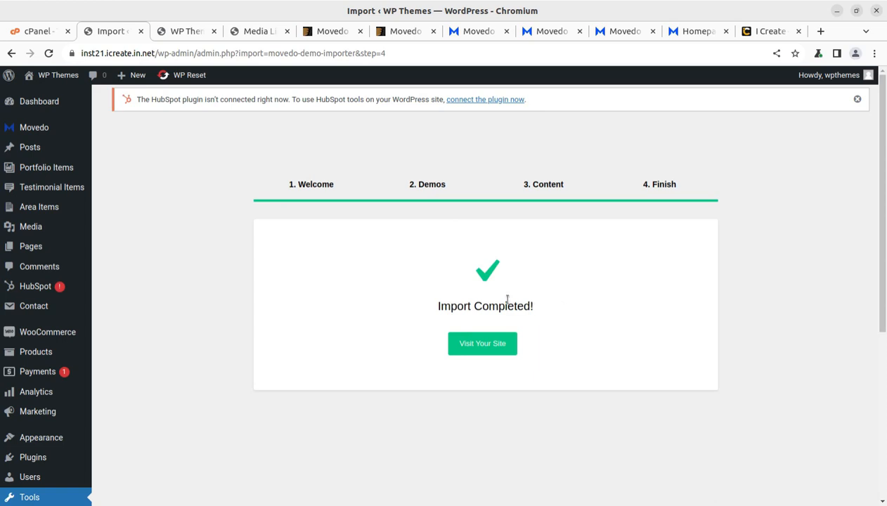
Step: Switch to the site's front page and look over the imported hero, image grid and Parallax sections
{"action": "left_click", "coordinate": [189, 35]}
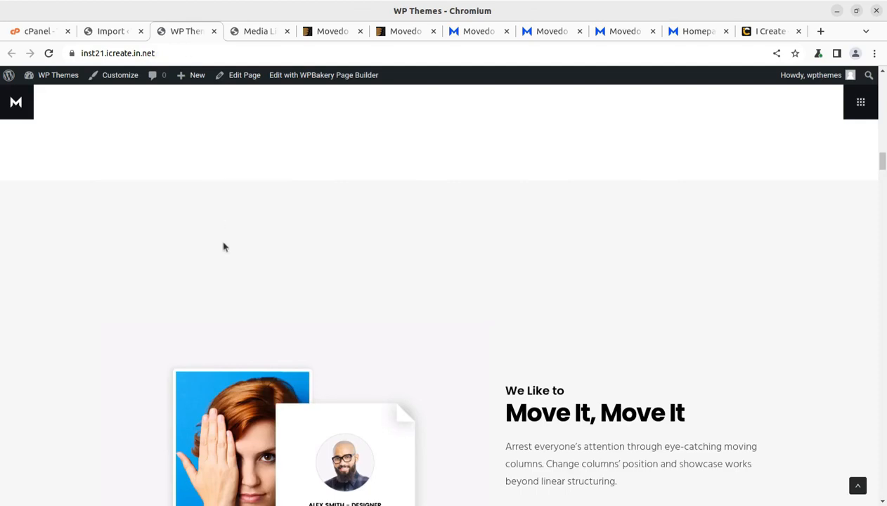
{"action": "scroll", "coordinate": [224, 247], "scroll_direction": "up", "scroll_amount": 20}
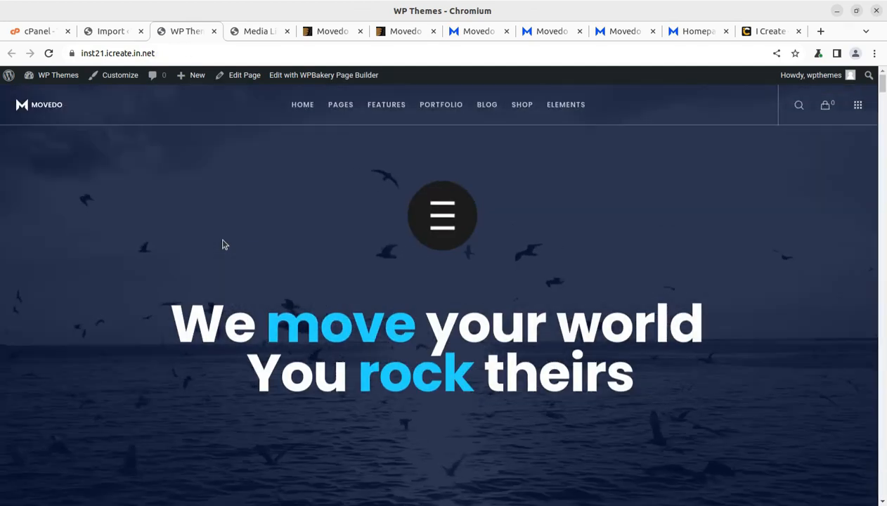
{"action": "scroll", "coordinate": [223, 245], "scroll_direction": "down", "scroll_amount": 10}
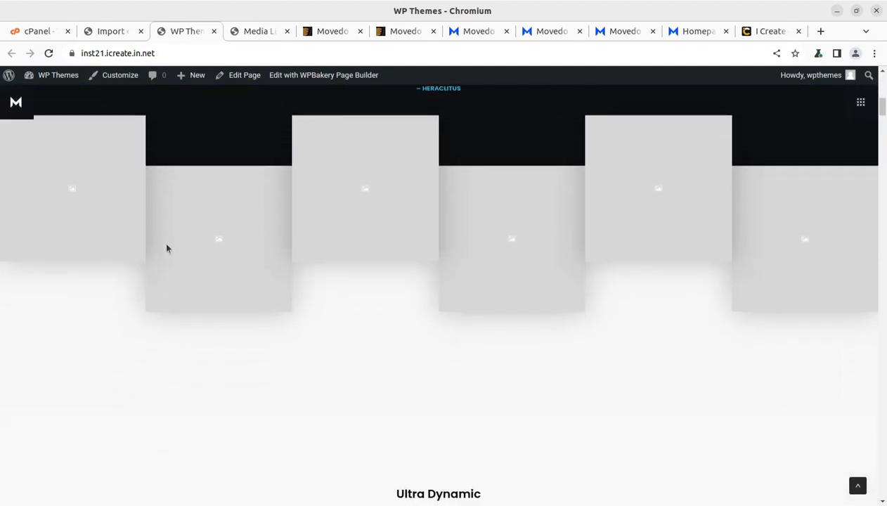
{"action": "scroll", "coordinate": [731, 261], "scroll_direction": "down", "scroll_amount": 6}
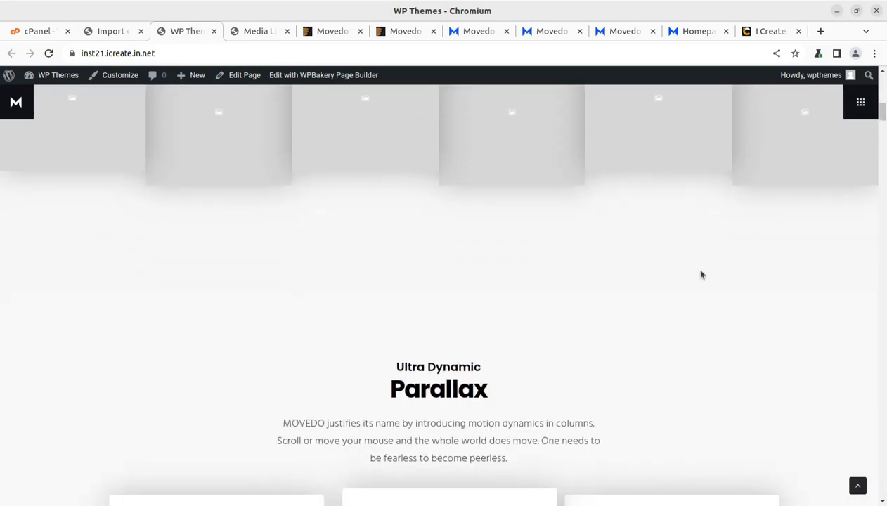
{"action": "scroll", "coordinate": [395, 204], "scroll_direction": "up", "scroll_amount": 10}
{"action": "scroll", "coordinate": [394, 203], "scroll_direction": "up", "scroll_amount": 5}
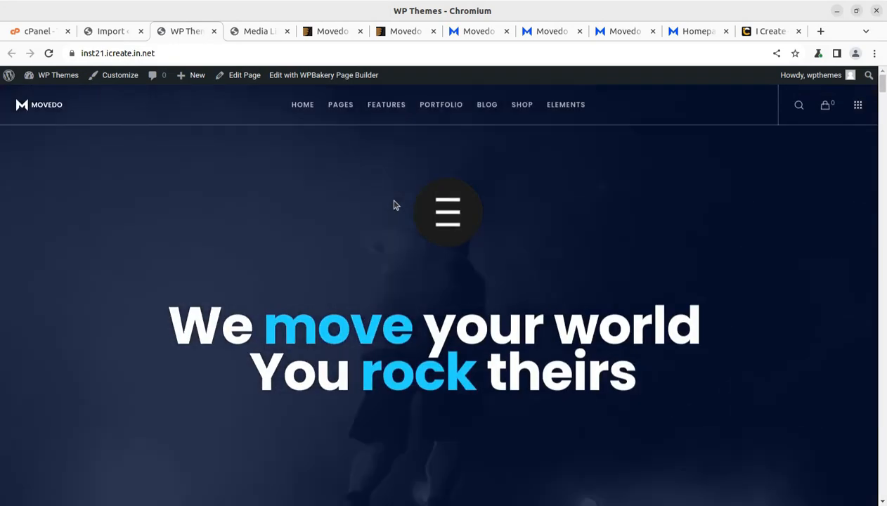
Step: Look over the site's hero section again and open the About Us I page
{"action": "mouse_move", "coordinate": [341, 111]}
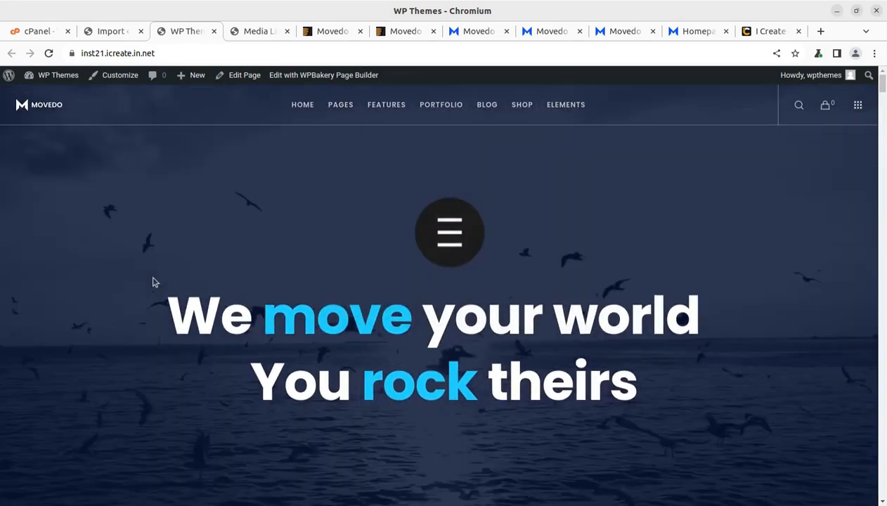
{"action": "scroll", "coordinate": [655, 289], "scroll_direction": "down", "scroll_amount": 3}
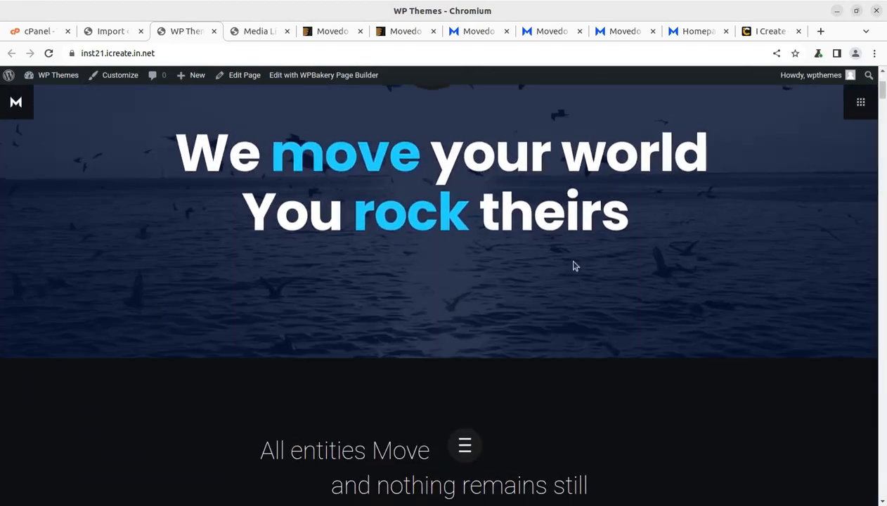
{"action": "scroll", "coordinate": [574, 265], "scroll_direction": "up", "scroll_amount": 3}
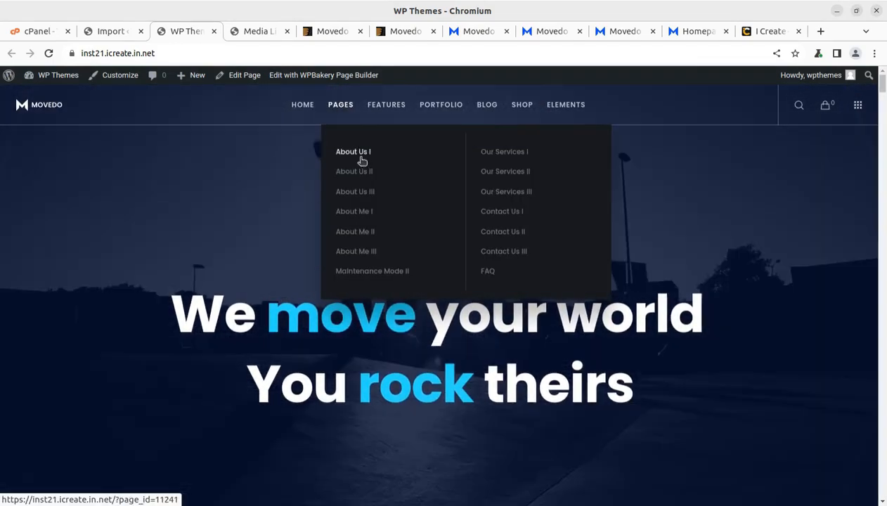
{"action": "left_click", "coordinate": [359, 158]}
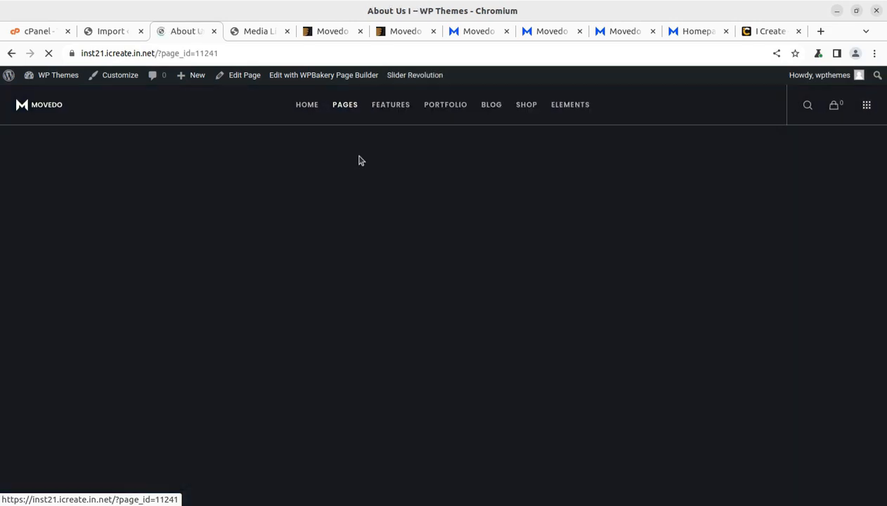
Step: Look over the About Us I page down to its footer and return to its beginning
{"action": "scroll", "coordinate": [393, 260], "scroll_direction": "down", "scroll_amount": 10}
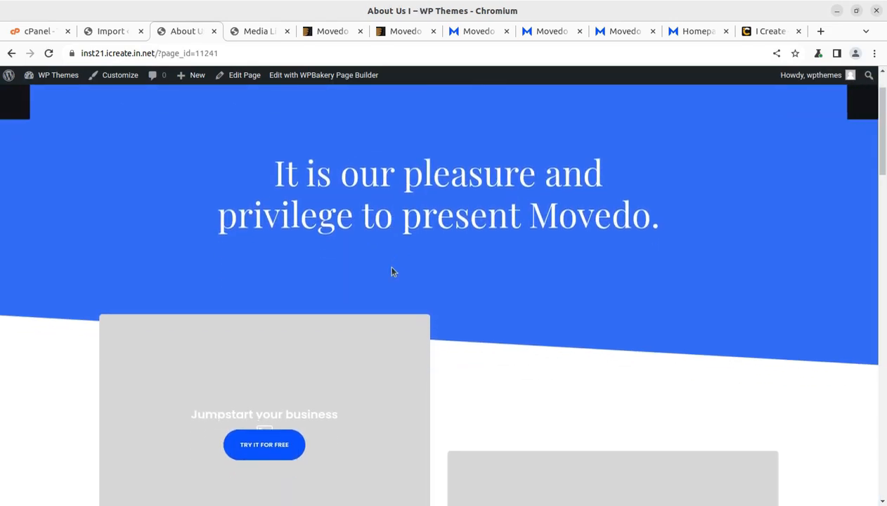
{"action": "scroll", "coordinate": [392, 267], "scroll_direction": "down", "scroll_amount": 10}
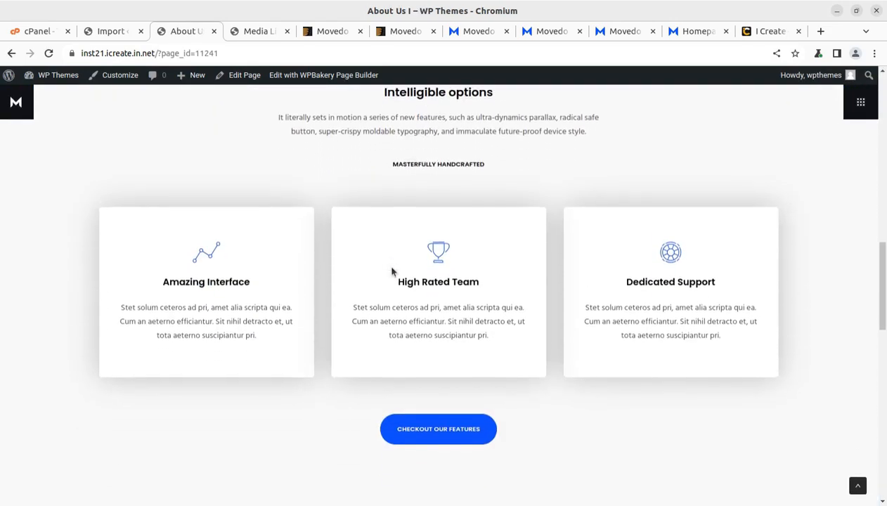
{"action": "scroll", "coordinate": [268, 261], "scroll_direction": "down", "scroll_amount": 10}
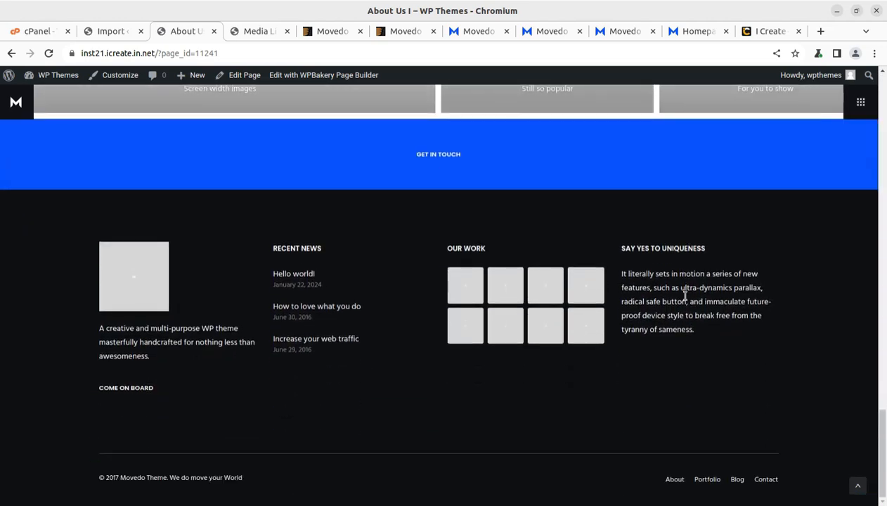
{"action": "key", "text": "Home"}
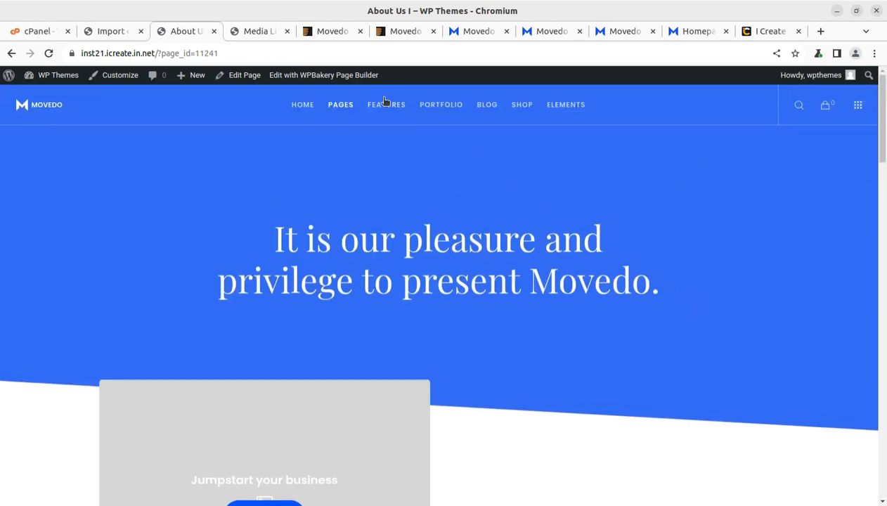
Step: Open the Our Services II page and look over its hero, Customer Support and We Create sections
{"action": "mouse_move", "coordinate": [381, 101]}
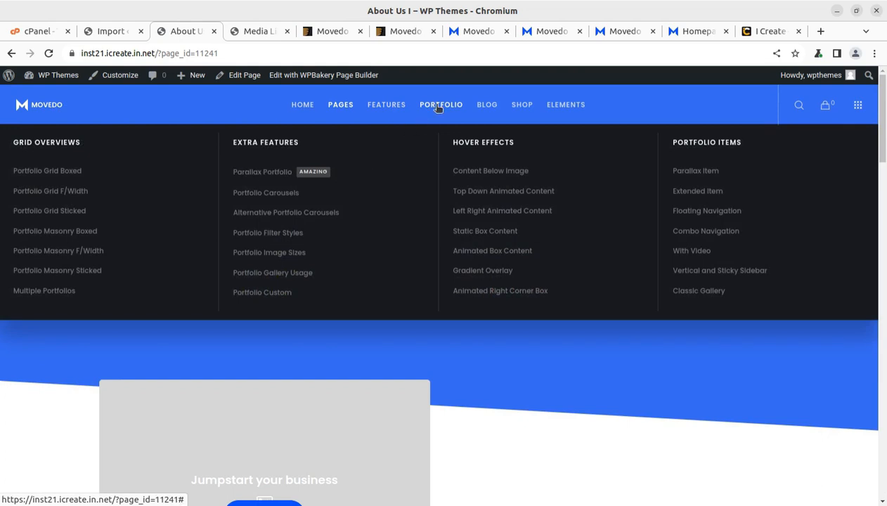
{"action": "mouse_move", "coordinate": [337, 108]}
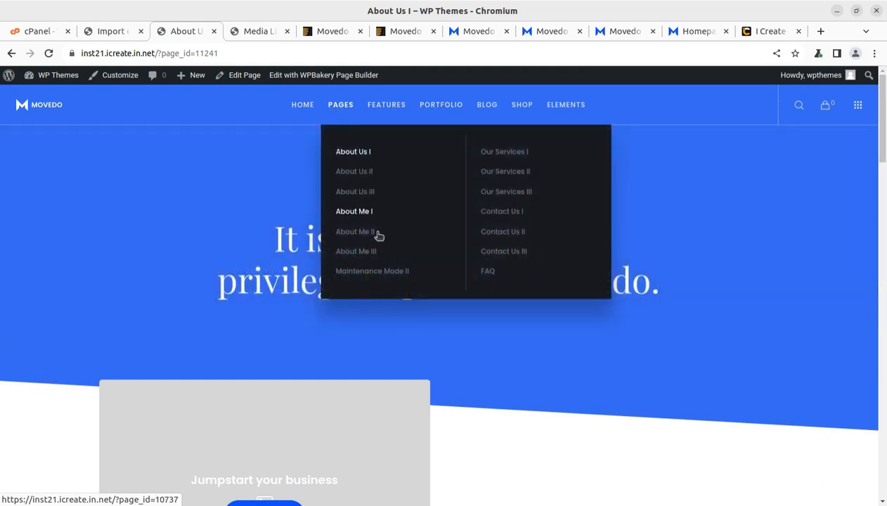
{"action": "left_click", "coordinate": [500, 174]}
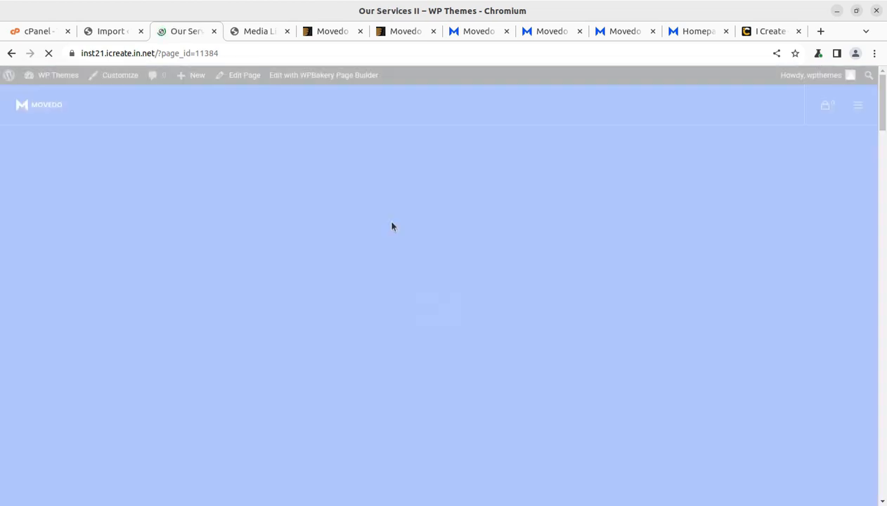
{"action": "scroll", "coordinate": [656, 321], "scroll_direction": "down", "scroll_amount": 5}
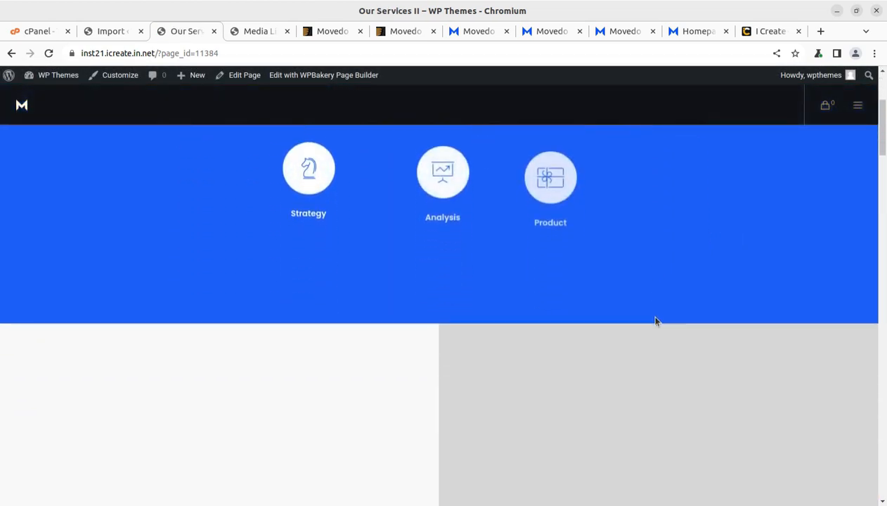
{"action": "scroll", "coordinate": [652, 321], "scroll_direction": "down", "scroll_amount": 8}
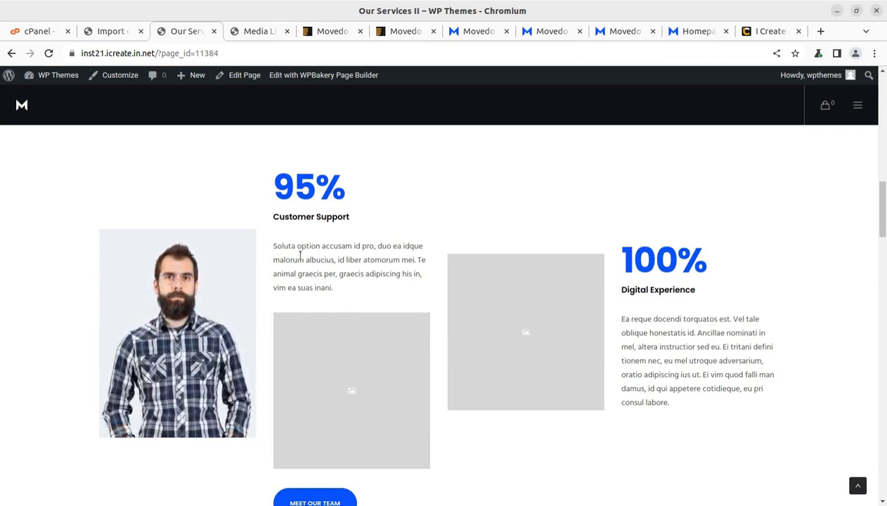
{"action": "scroll", "coordinate": [607, 276], "scroll_direction": "down", "scroll_amount": 10}
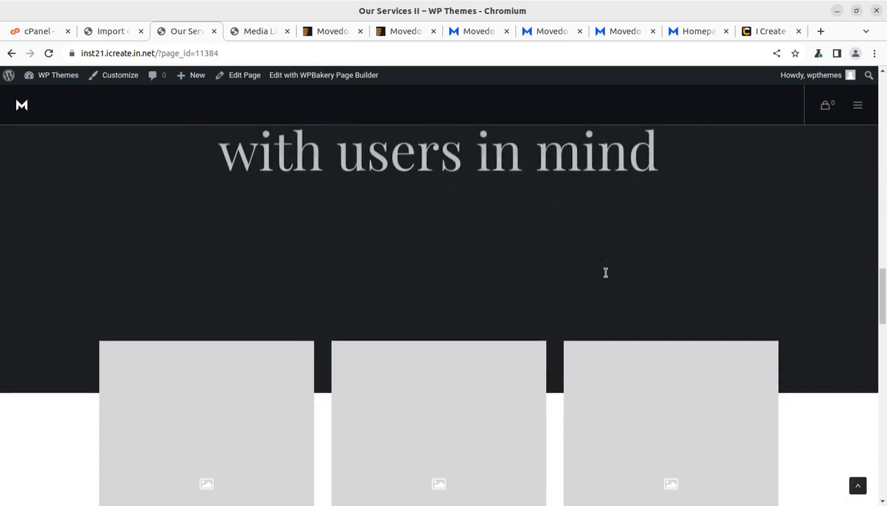
{"action": "scroll", "coordinate": [605, 273], "scroll_direction": "down", "scroll_amount": 5}
{"action": "scroll", "coordinate": [607, 275], "scroll_direction": "up", "scroll_amount": 8}
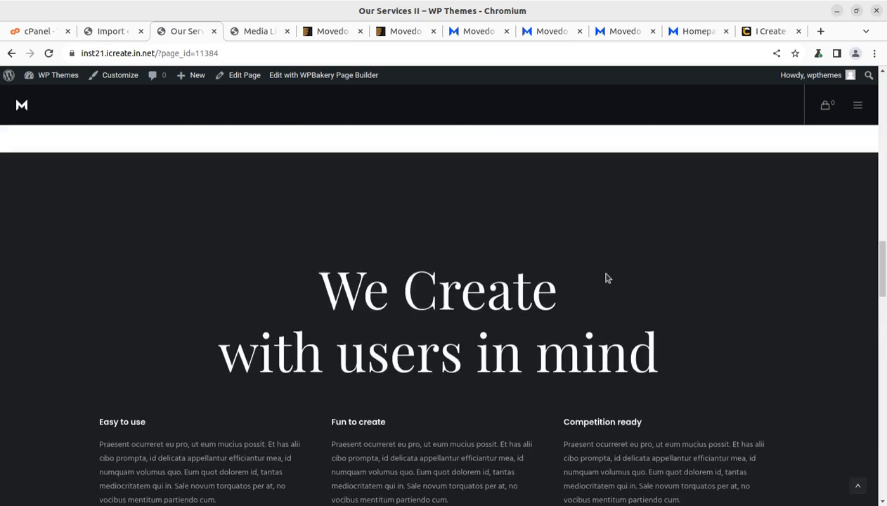
{"action": "scroll", "coordinate": [606, 278], "scroll_direction": "up", "scroll_amount": 15}
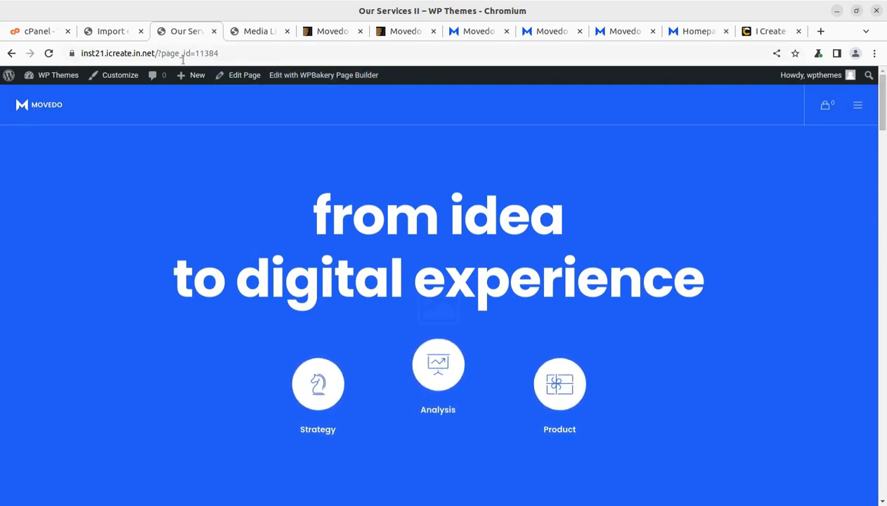
Step: Open the WordPress Permalink Settings, set the permalink structure to Post name and save the change
{"action": "left_click_drag", "start_coordinate": [184, 53], "coordinate": [189, 106]}
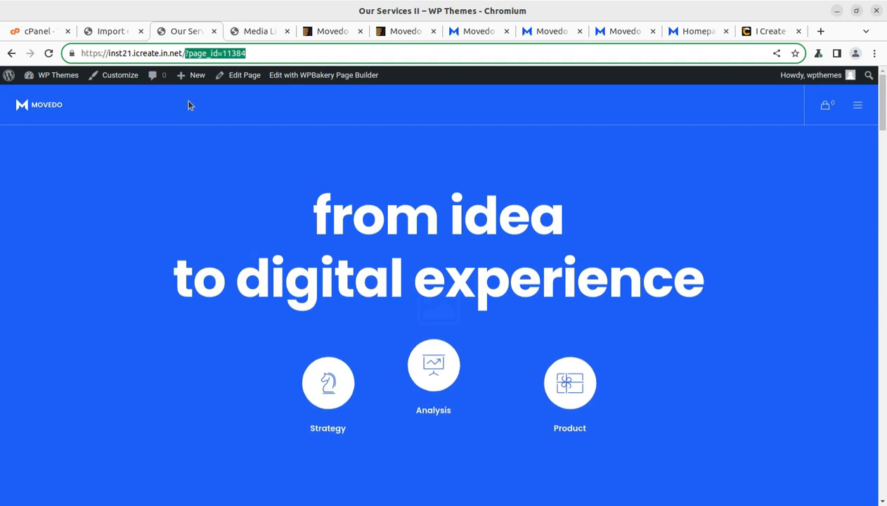
{"action": "left_click", "coordinate": [112, 33]}
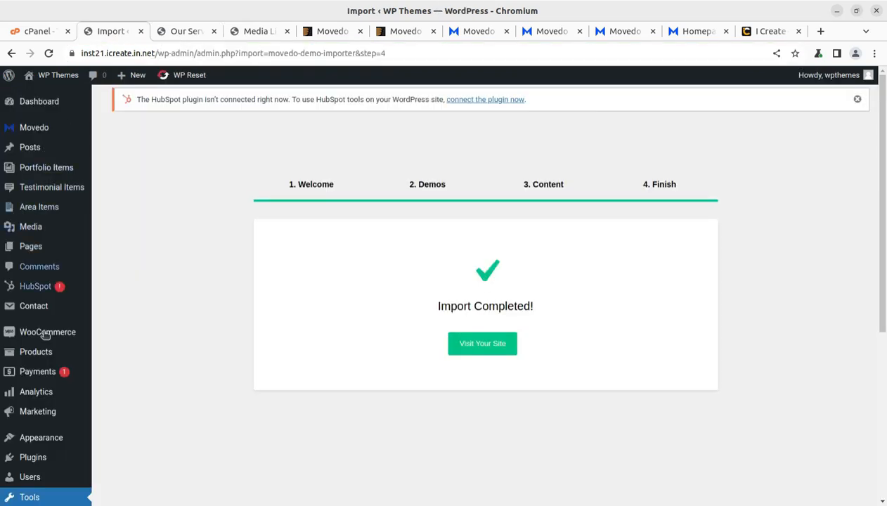
{"action": "scroll", "coordinate": [47, 336], "scroll_direction": "down", "scroll_amount": 4}
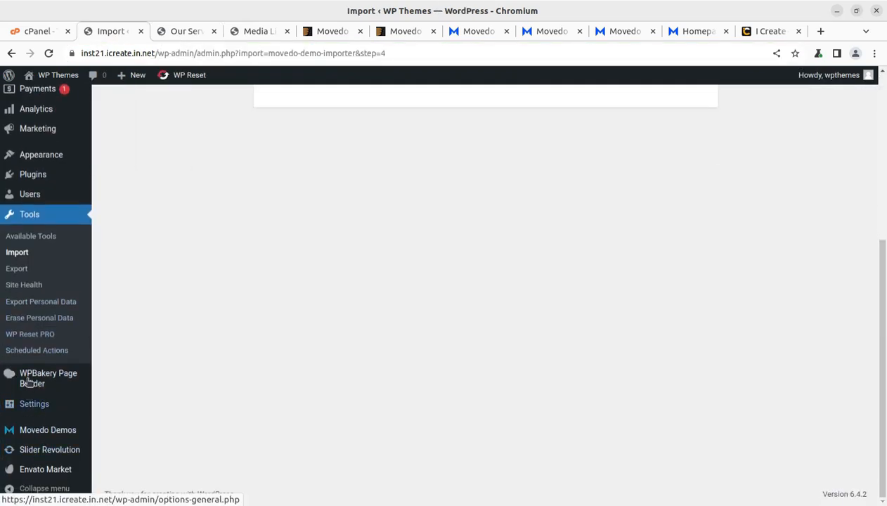
{"action": "mouse_move", "coordinate": [30, 182]}
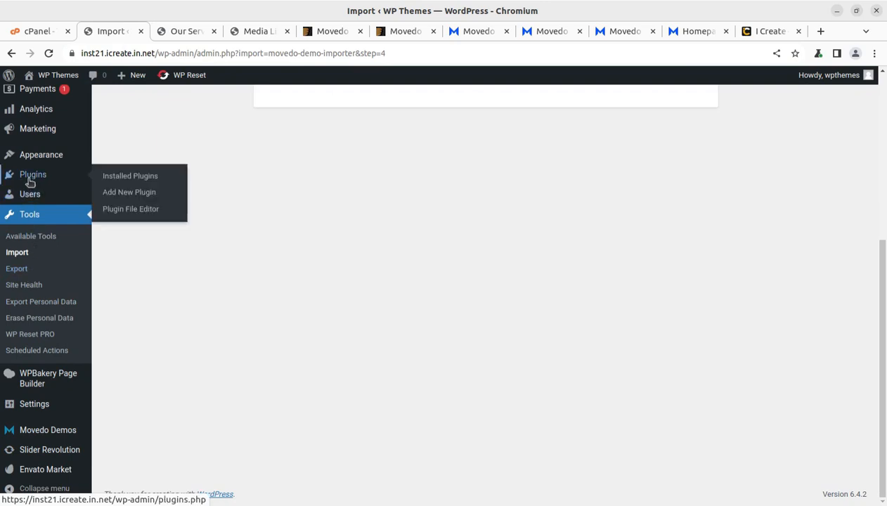
{"action": "mouse_move", "coordinate": [39, 161]}
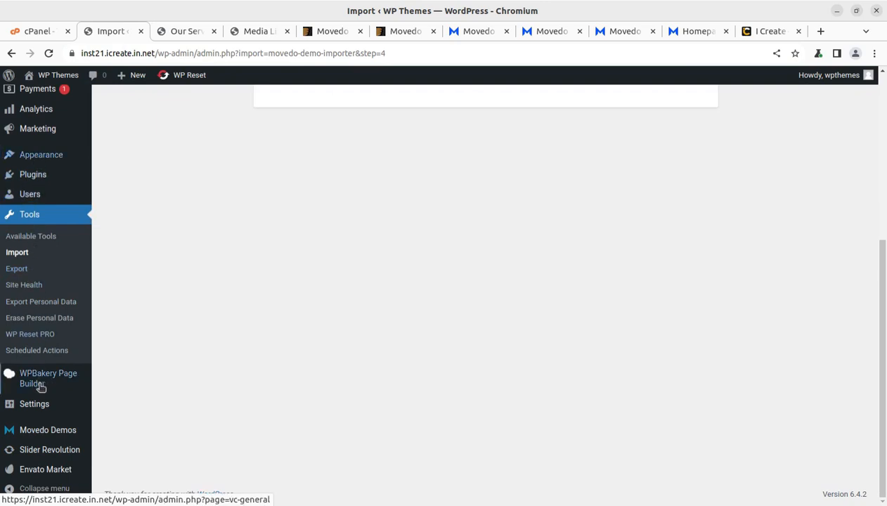
{"action": "mouse_move", "coordinate": [35, 407]}
{"action": "left_click", "coordinate": [116, 434]}
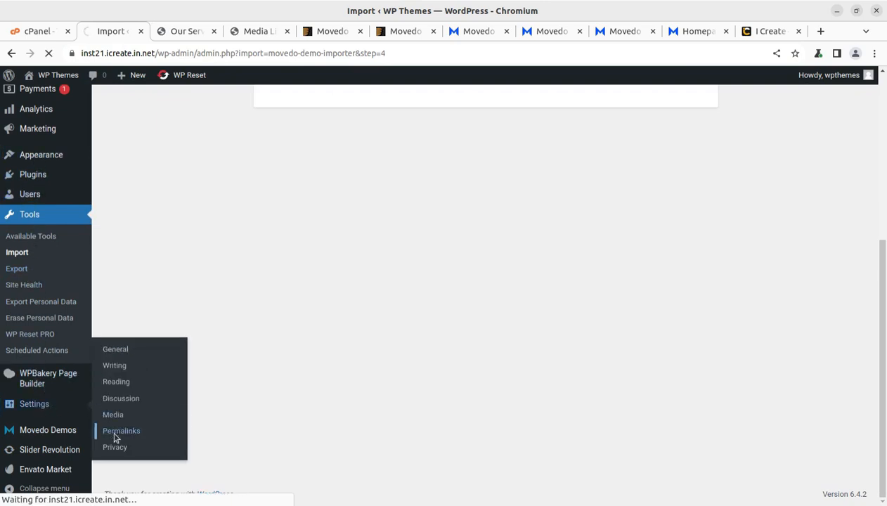
{"action": "left_click", "coordinate": [238, 394]}
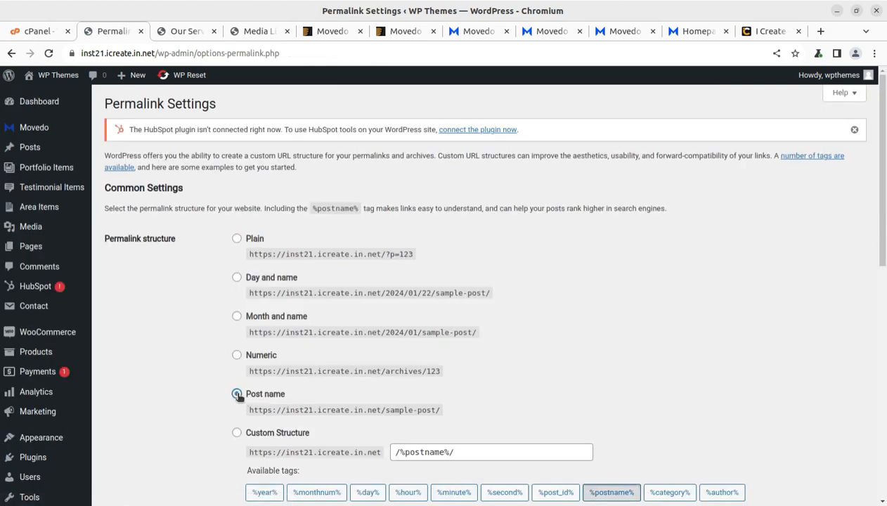
{"action": "scroll", "coordinate": [204, 428], "scroll_direction": "down", "scroll_amount": 10}
{"action": "left_click", "coordinate": [139, 447]}
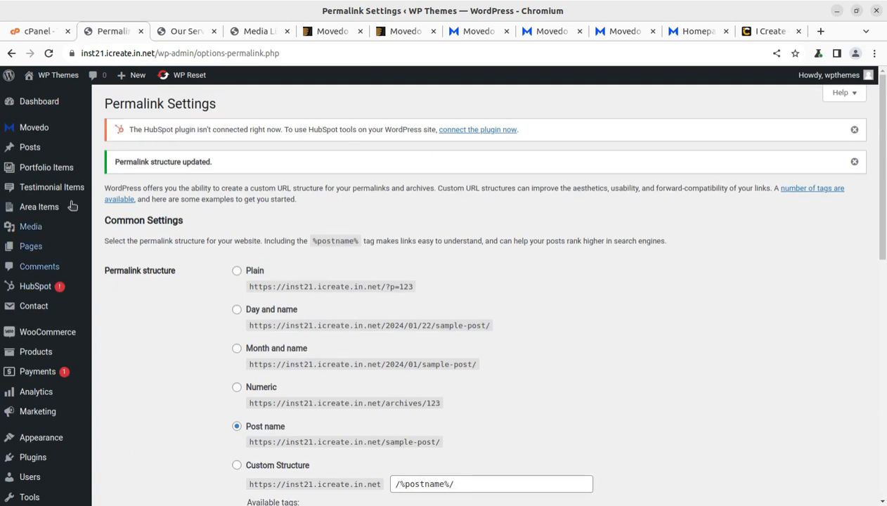
Step: Reload the Our Services II page and check the page path in its address
{"action": "left_click", "coordinate": [194, 28]}
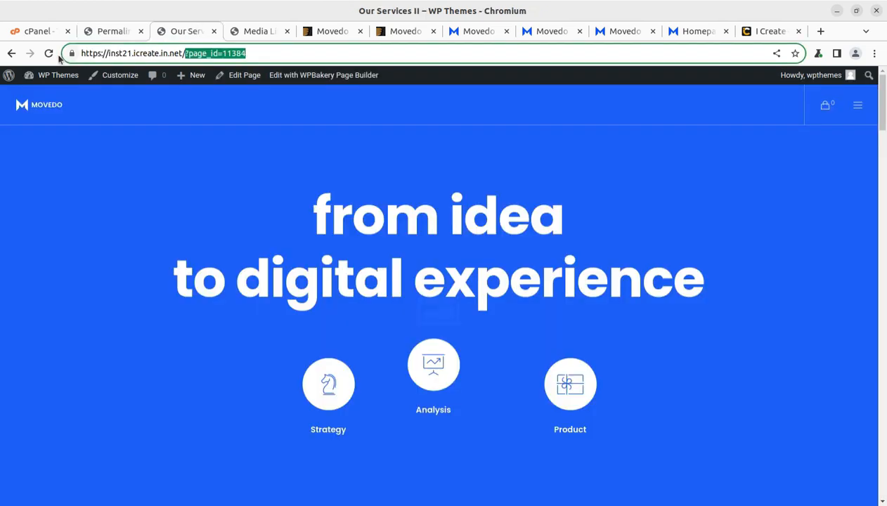
{"action": "left_click", "coordinate": [51, 55]}
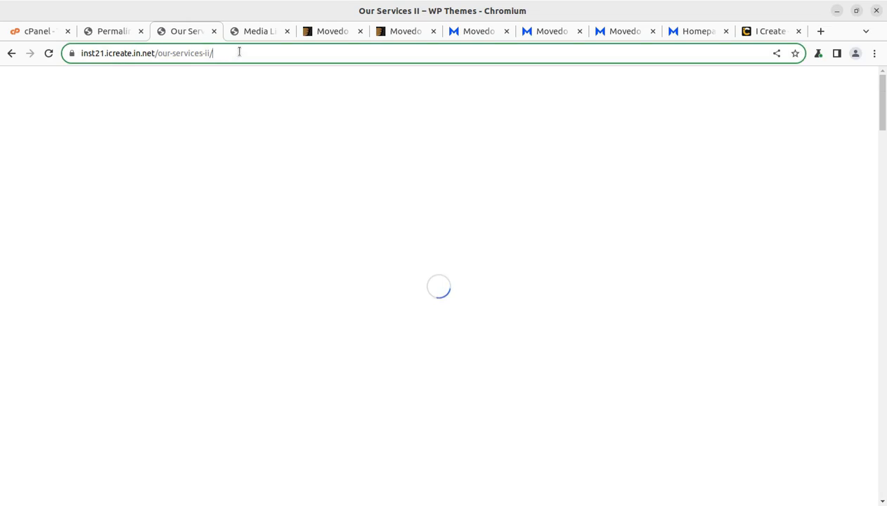
{"action": "left_click_drag", "start_coordinate": [240, 53], "coordinate": [152, 53]}
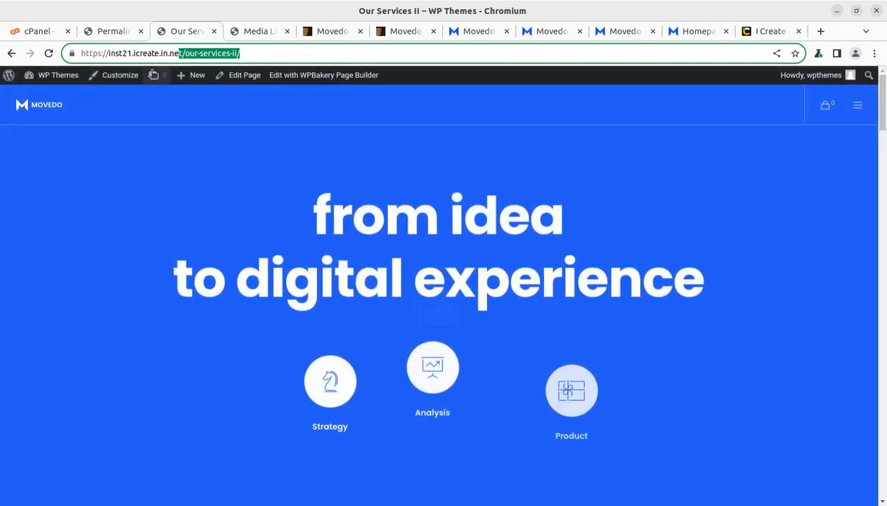
Step: Remove the /our-services-ii/ path from the address to load the site's front page, and look over its image grid
{"action": "left_click", "coordinate": [182, 55]}
{"action": "left_click_drag", "start_coordinate": [181, 55], "coordinate": [413, 57]}
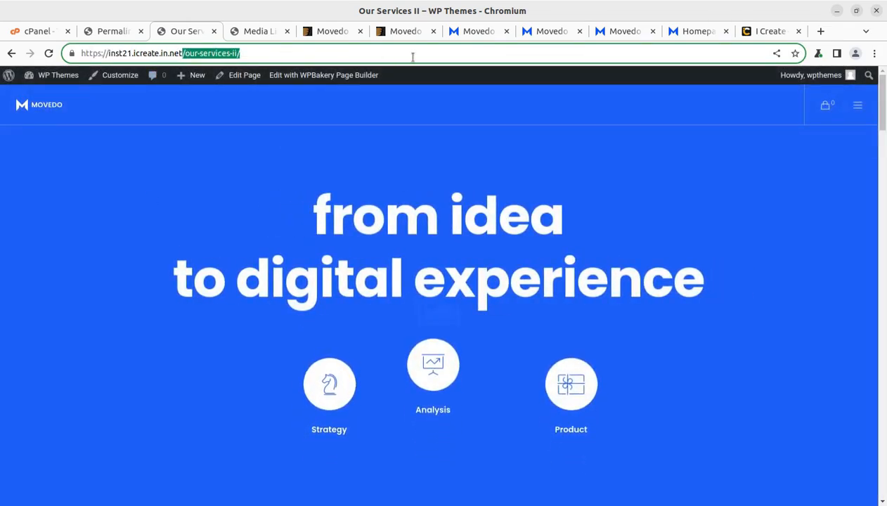
{"action": "key", "text": "BackSpace"}
{"action": "key", "text": "Return"}
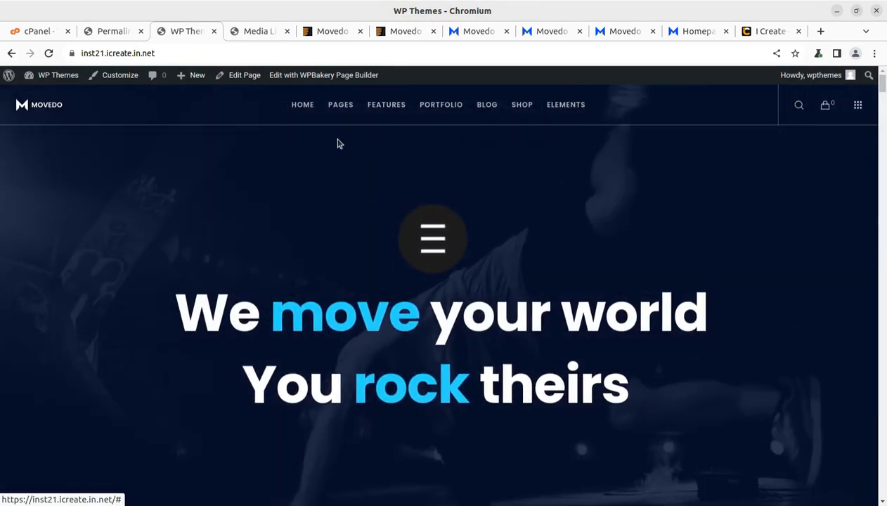
{"action": "scroll", "coordinate": [155, 187], "scroll_direction": "down", "scroll_amount": 10}
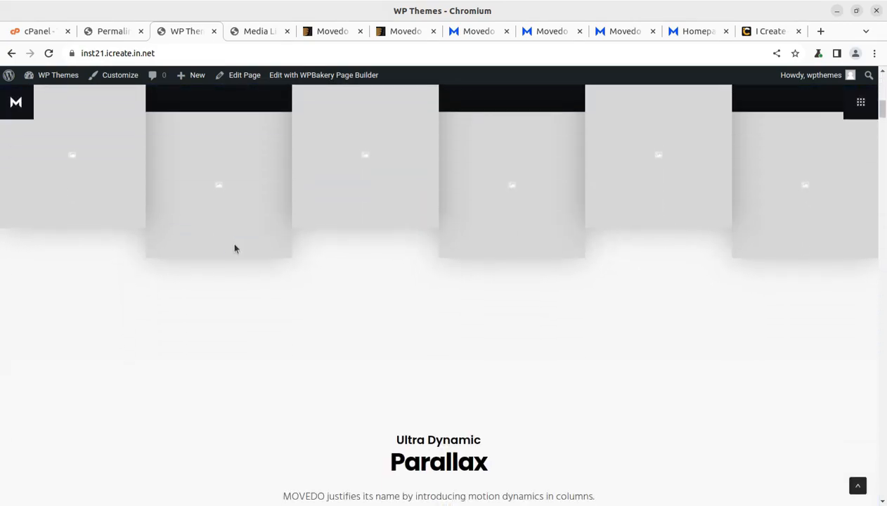
Step: Open the Movedo Theme Options in the WordPress dashboard and look over the General Settings
{"action": "left_click", "coordinate": [108, 31]}
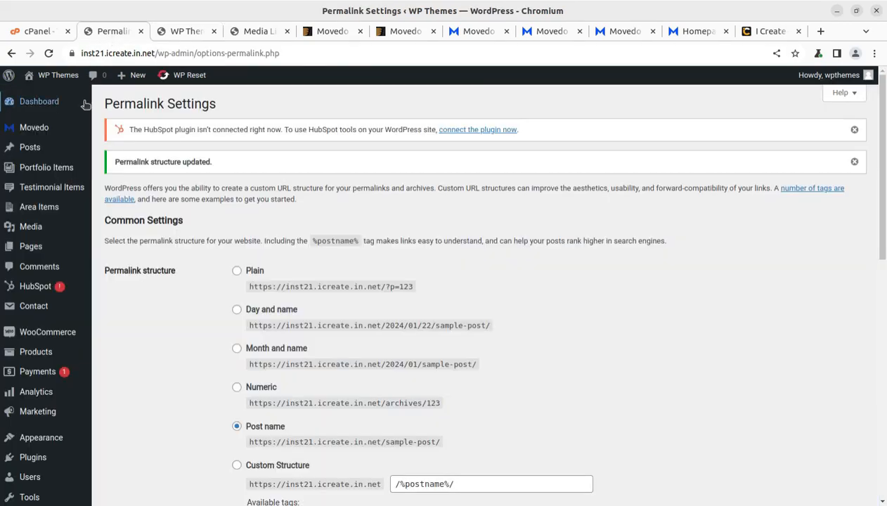
{"action": "mouse_move", "coordinate": [33, 125]}
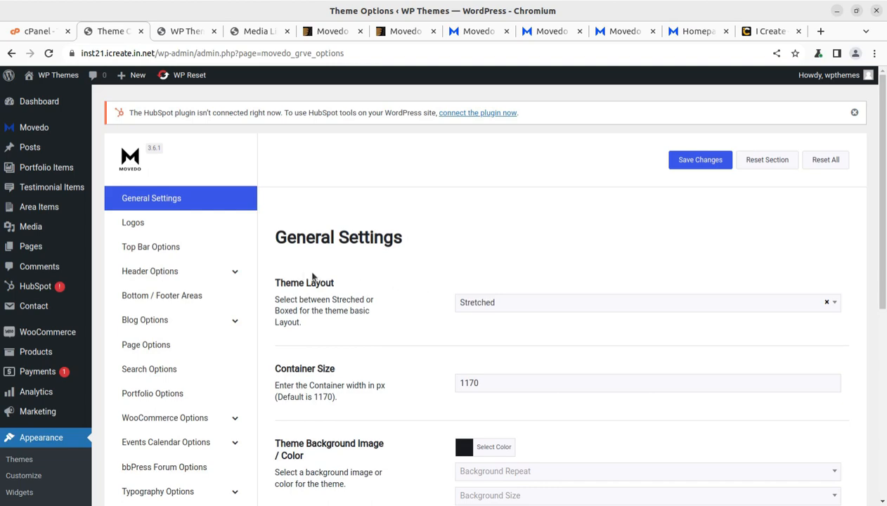
{"action": "scroll", "coordinate": [313, 278], "scroll_direction": "down", "scroll_amount": 4}
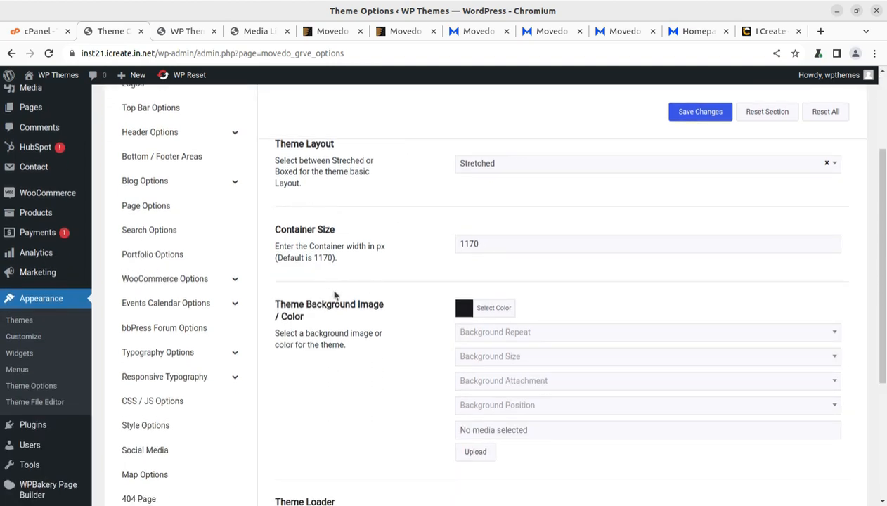
{"action": "scroll", "coordinate": [383, 342], "scroll_direction": "down", "scroll_amount": 5}
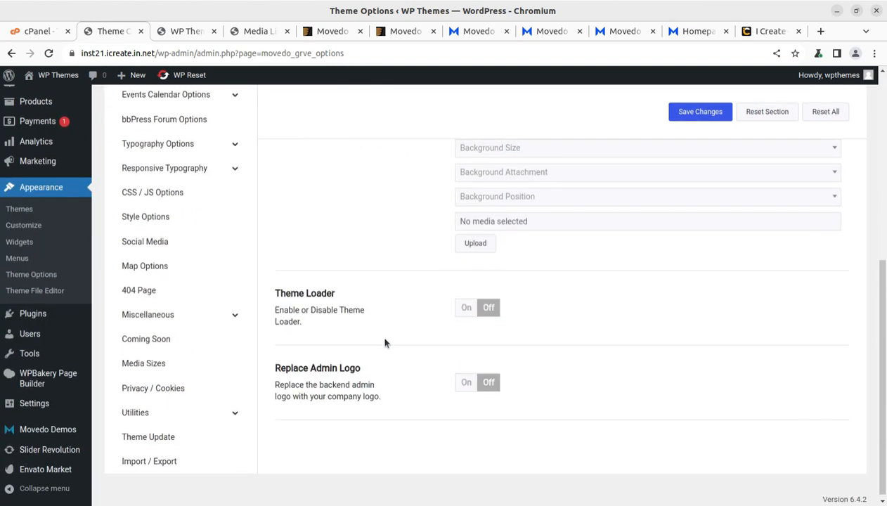
{"action": "scroll", "coordinate": [383, 343], "scroll_direction": "up", "scroll_amount": 10}
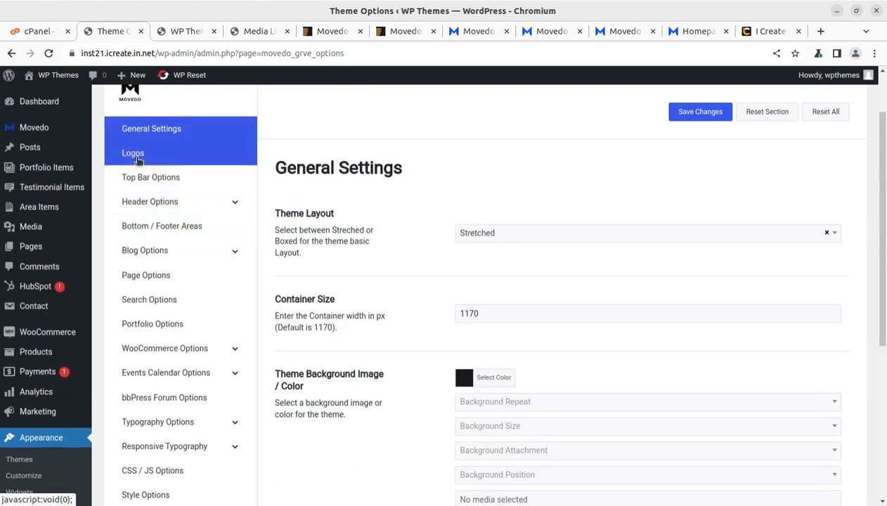
Step: Review the Logos, Top Bar and Header Options sections, including Sticky Header, Responsive Header and Safe Button Area Options
{"action": "left_click", "coordinate": [135, 157]}
{"action": "left_click", "coordinate": [143, 176]}
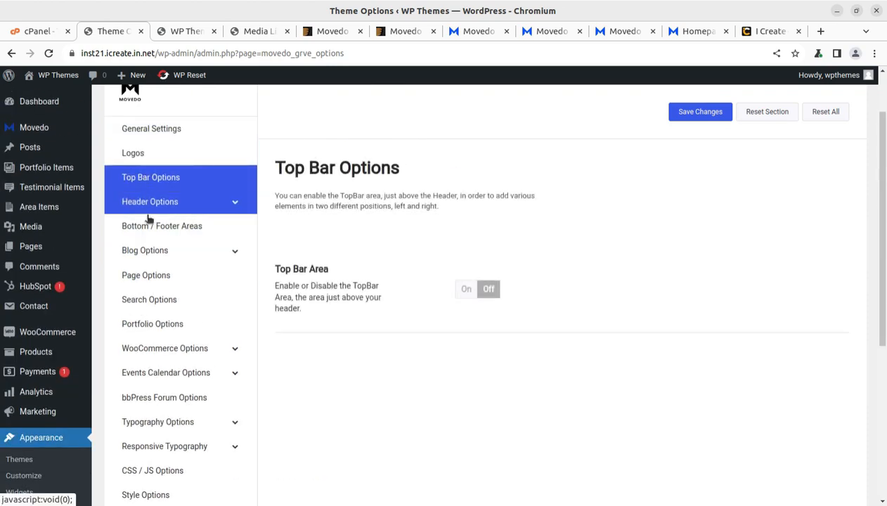
{"action": "left_click", "coordinate": [147, 205]}
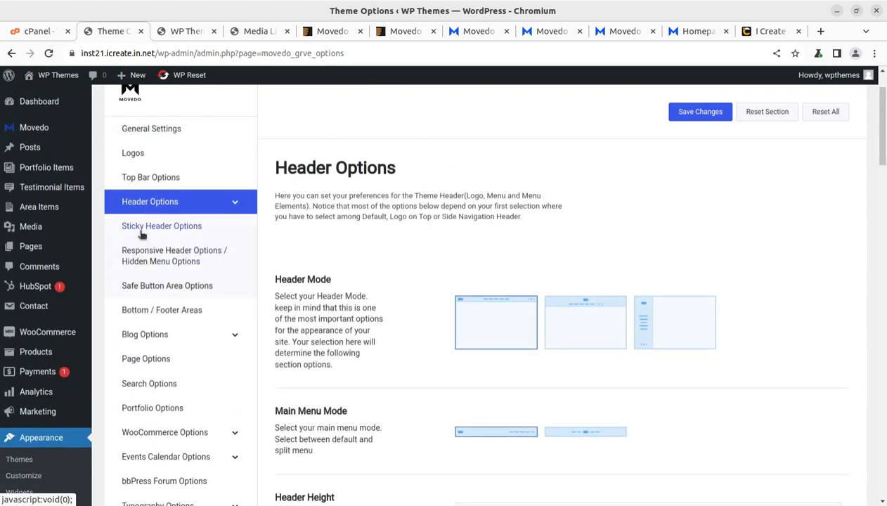
{"action": "left_click", "coordinate": [140, 231]}
{"action": "left_click", "coordinate": [148, 258]}
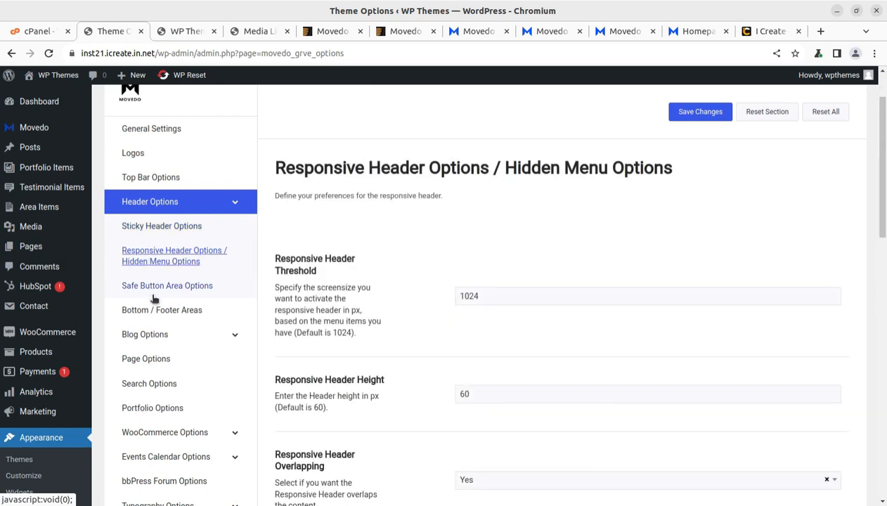
{"action": "left_click", "coordinate": [150, 292]}
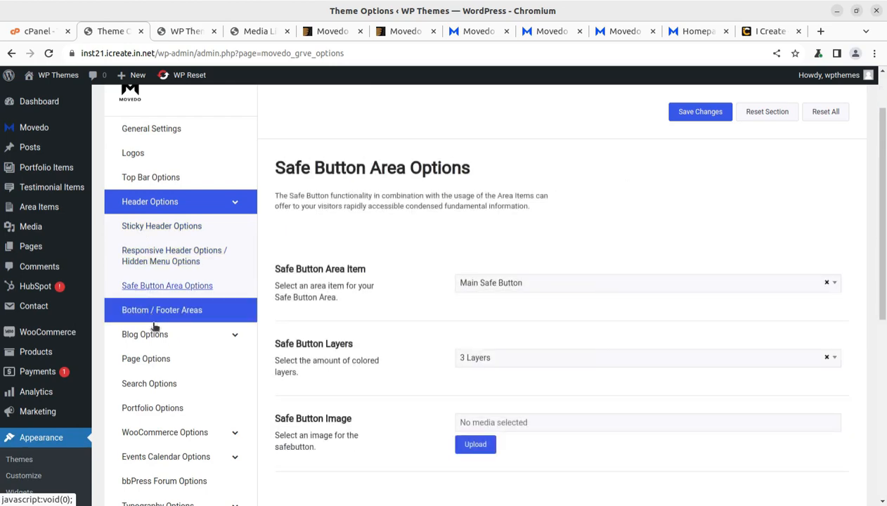
Step: Review the Bottom / Footer Areas, Blog, Single Post, Page, Search and Portfolio sections of the theme options
{"action": "left_click", "coordinate": [149, 317]}
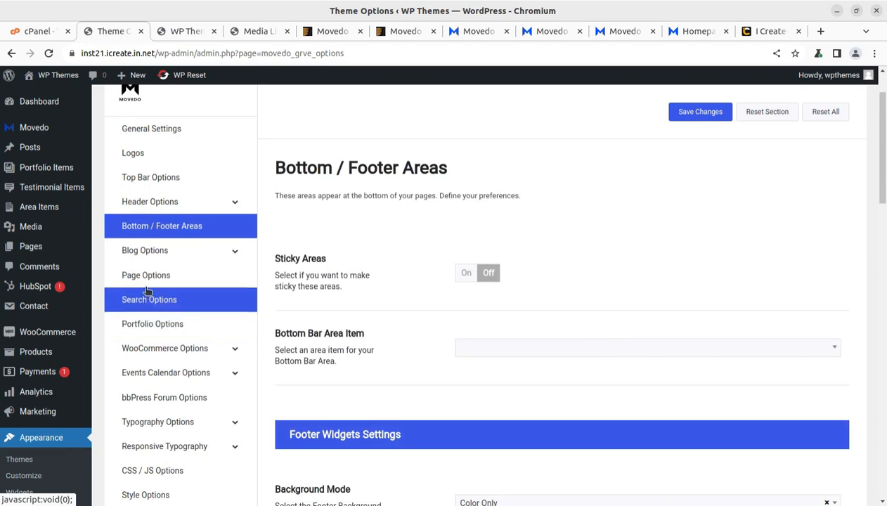
{"action": "left_click", "coordinate": [153, 254]}
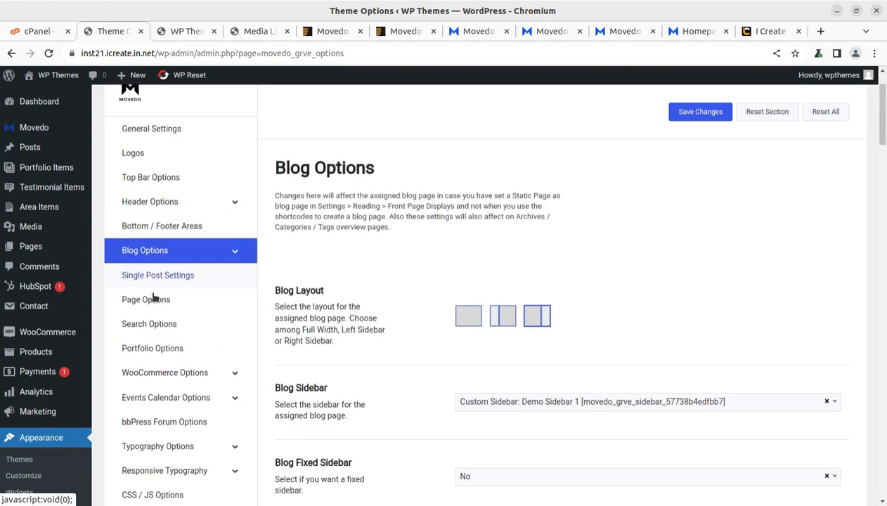
{"action": "left_click", "coordinate": [157, 277]}
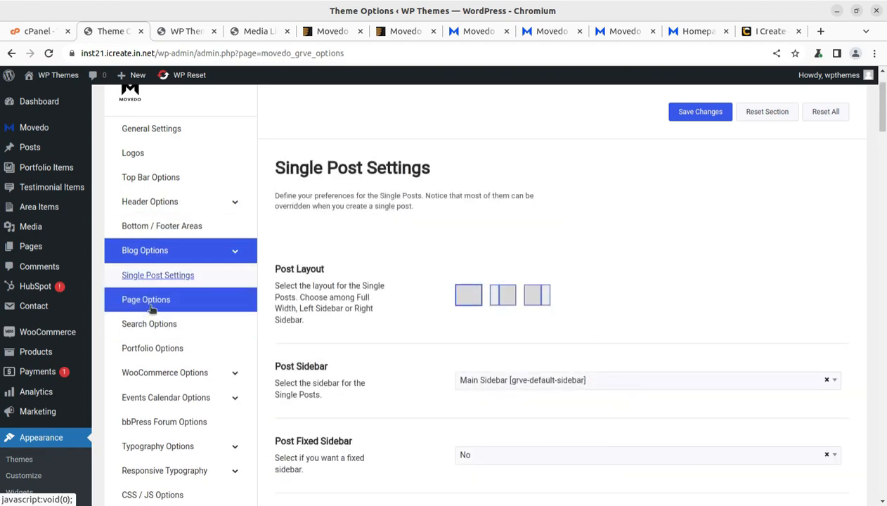
{"action": "left_click", "coordinate": [154, 304]}
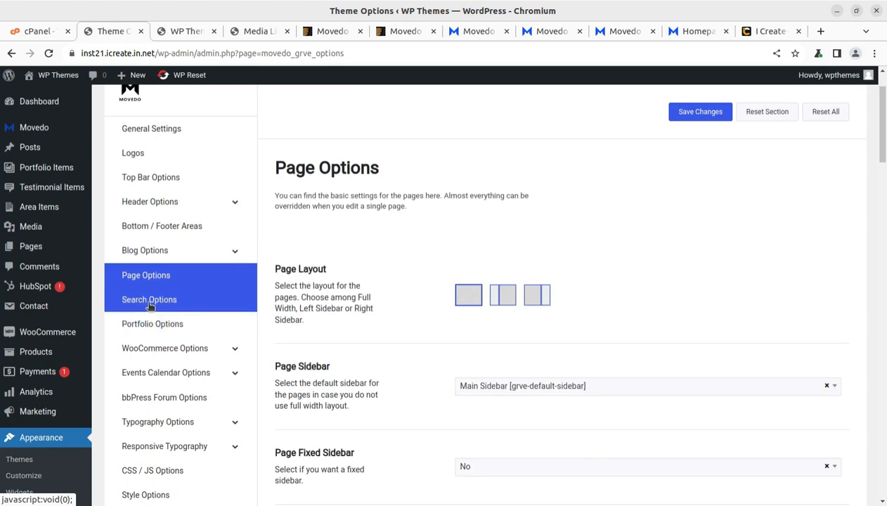
{"action": "left_click", "coordinate": [176, 308]}
{"action": "left_click", "coordinate": [166, 332]}
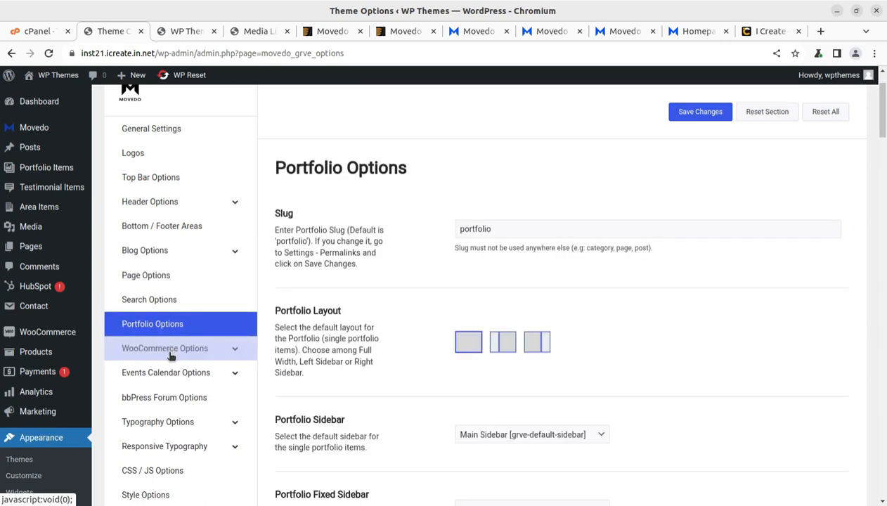
Step: Review the WooCommerce Options with their single product and product search settings, and the Events Calendar's Single Event Settings
{"action": "left_click", "coordinate": [169, 352]}
{"action": "left_click", "coordinate": [163, 379]}
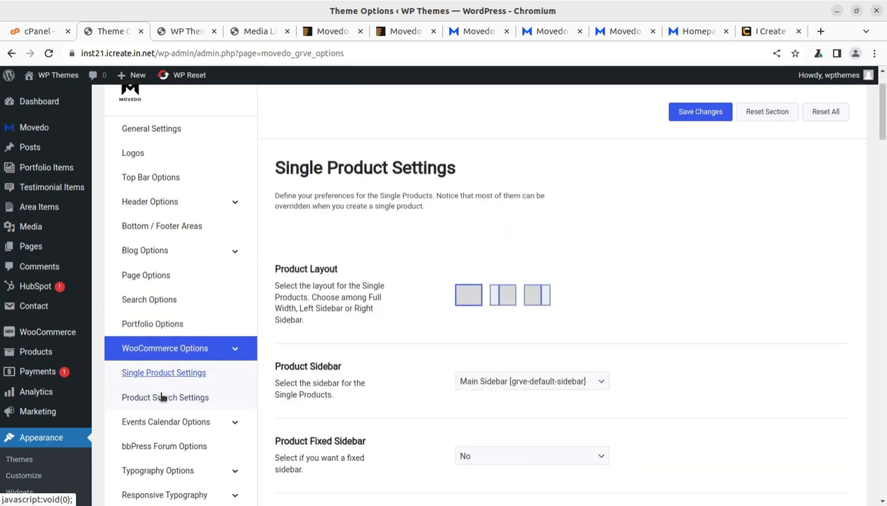
{"action": "left_click", "coordinate": [162, 399]}
{"action": "scroll", "coordinate": [158, 338], "scroll_direction": "down", "scroll_amount": 2}
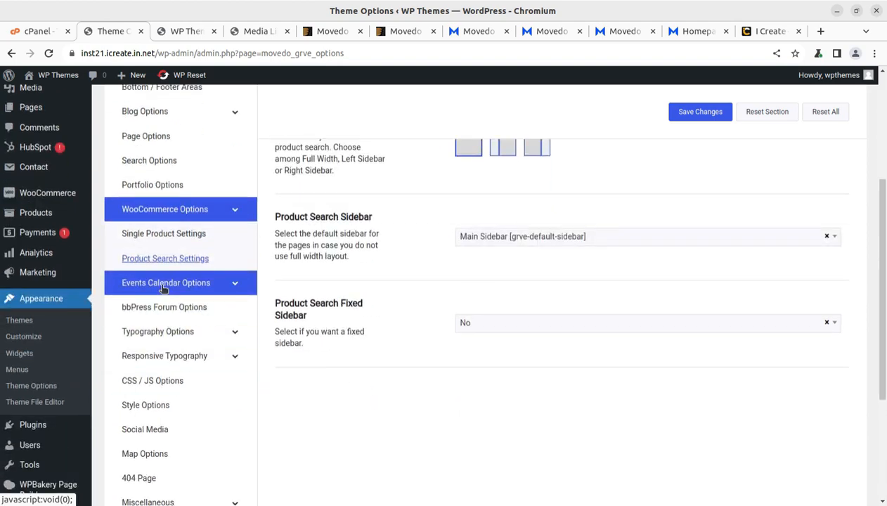
{"action": "left_click", "coordinate": [159, 284]}
{"action": "left_click", "coordinate": [151, 260]}
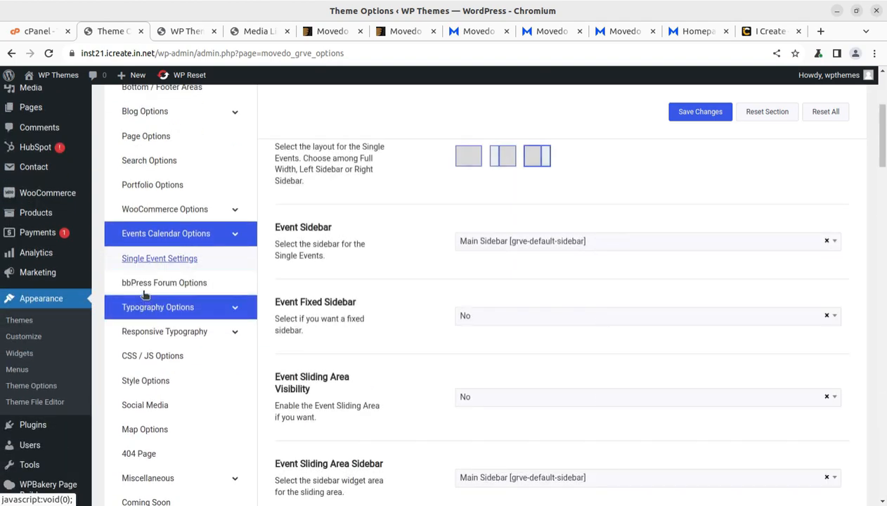
Step: Look over the bbPress Forum Options and the Typography Options for header/body, headings, titles, feature section and extras
{"action": "left_click", "coordinate": [150, 284]}
{"action": "left_click", "coordinate": [150, 285]}
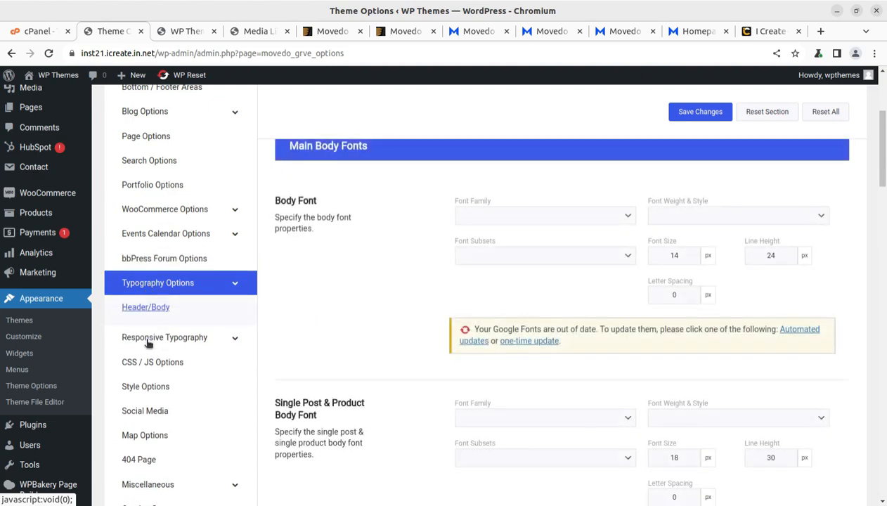
{"action": "scroll", "coordinate": [464, 295], "scroll_direction": "down", "scroll_amount": 1}
{"action": "scroll", "coordinate": [474, 278], "scroll_direction": "down", "scroll_amount": 2}
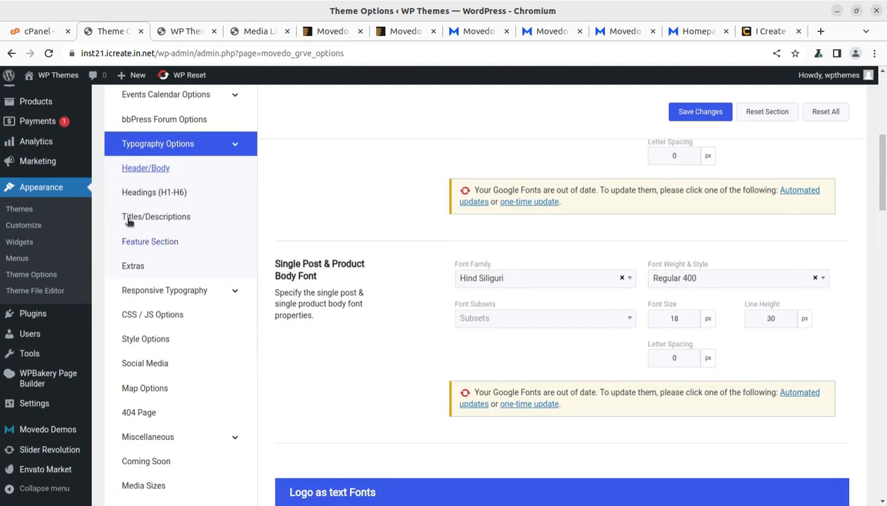
{"action": "left_click", "coordinate": [133, 192]}
{"action": "left_click", "coordinate": [153, 219]}
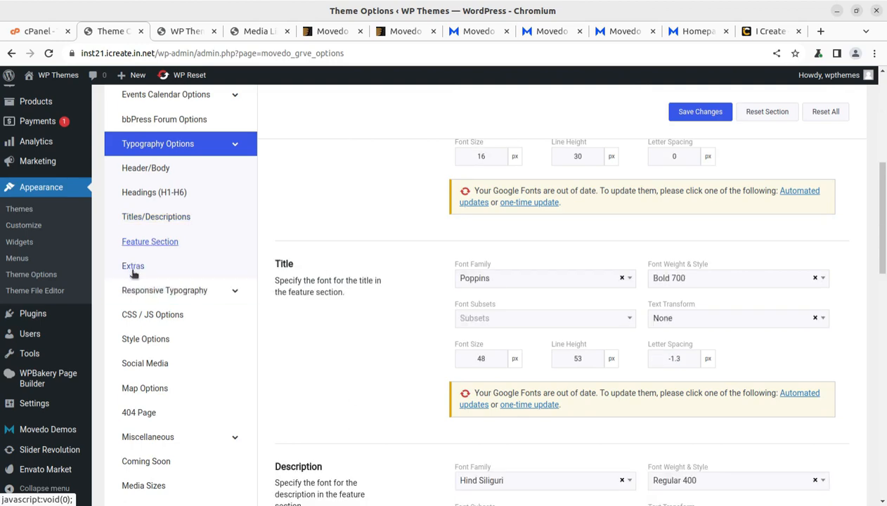
{"action": "left_click", "coordinate": [133, 271]}
Step: Open the Style Options and examine the color skins offered under Skin Presets
{"action": "left_click", "coordinate": [166, 338]}
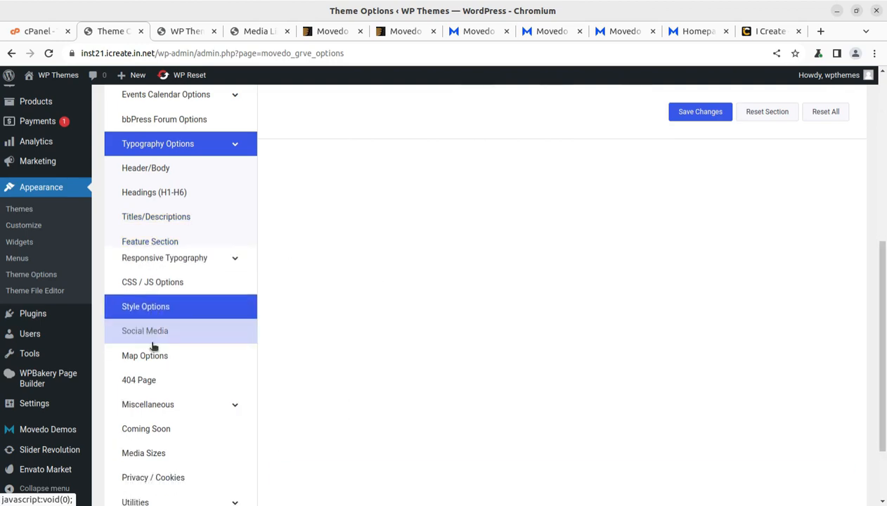
{"action": "scroll", "coordinate": [370, 289], "scroll_direction": "up", "scroll_amount": 3}
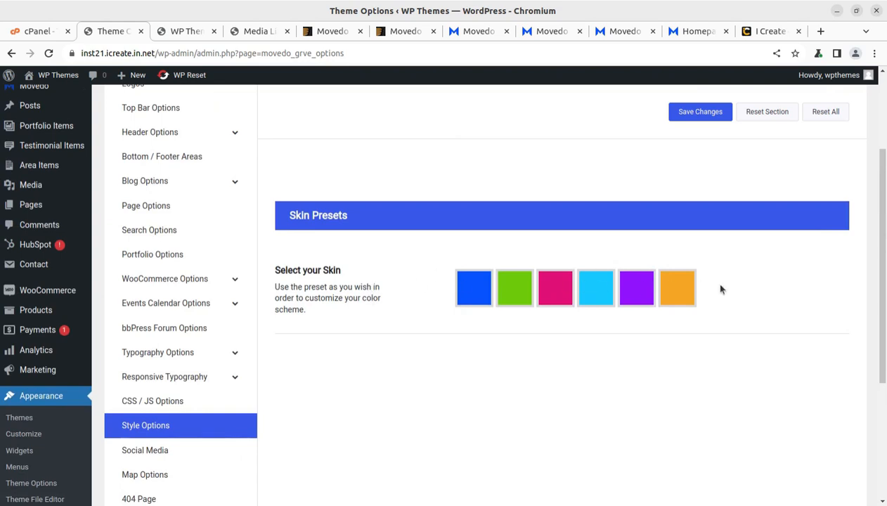
{"action": "scroll", "coordinate": [511, 281], "scroll_direction": "down", "scroll_amount": 1}
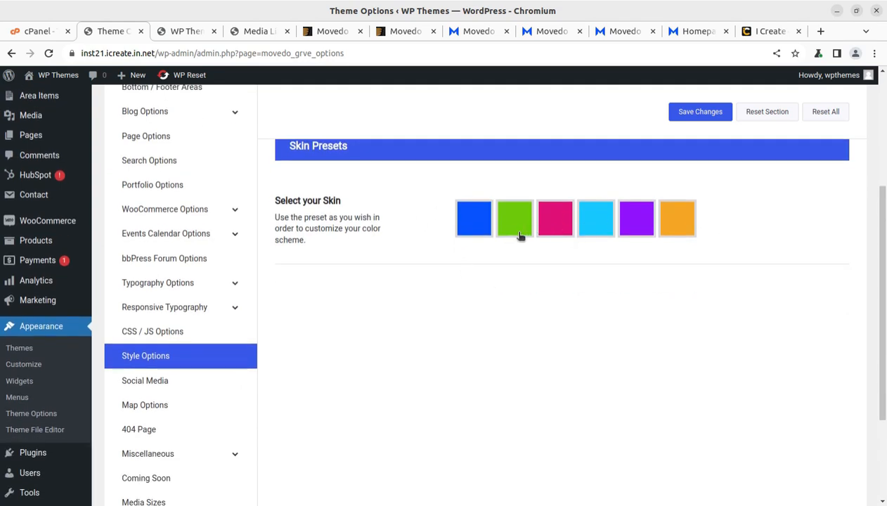
Step: Review the Social Media URLs, Map Options and 404 Page settings
{"action": "left_click", "coordinate": [151, 383]}
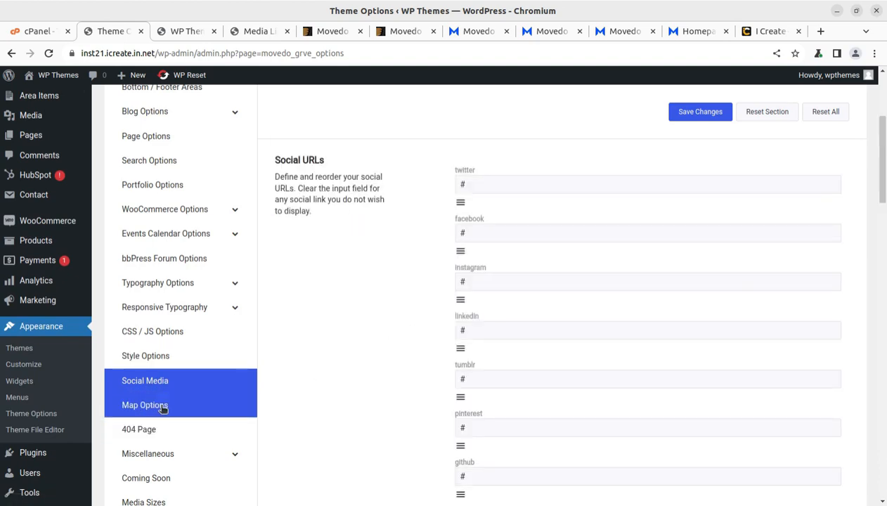
{"action": "left_click", "coordinate": [161, 406]}
{"action": "left_click", "coordinate": [148, 433]}
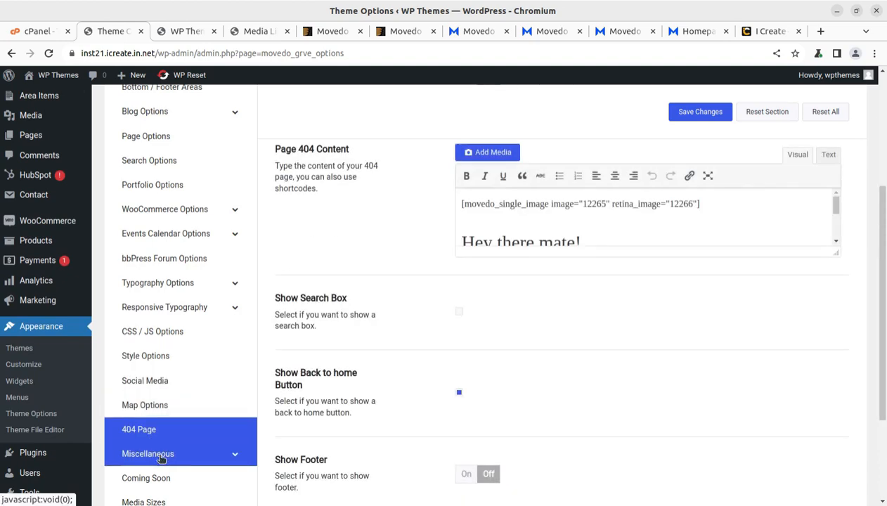
Step: Open the Miscellaneous options and review the Login Settings and Button Settings
{"action": "left_click", "coordinate": [159, 455]}
{"action": "scroll", "coordinate": [204, 434], "scroll_direction": "down", "scroll_amount": 1}
{"action": "left_click", "coordinate": [171, 368]}
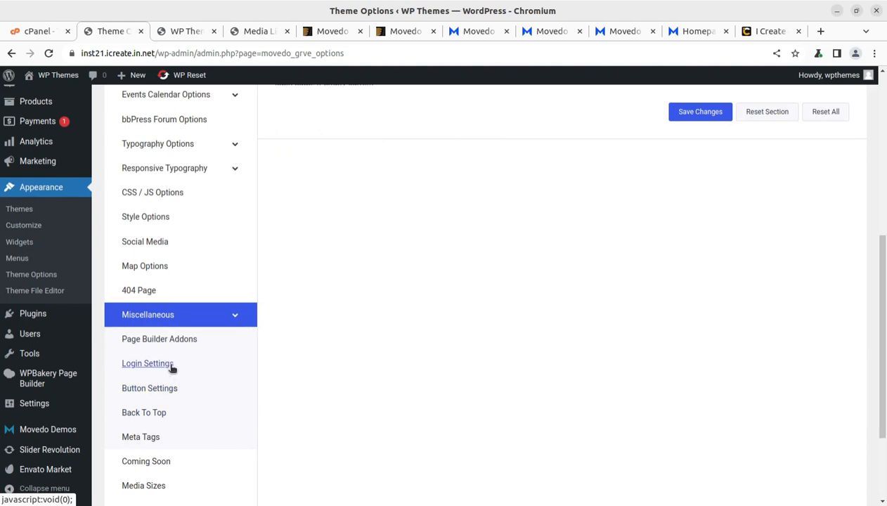
{"action": "scroll", "coordinate": [597, 347], "scroll_direction": "down", "scroll_amount": 7}
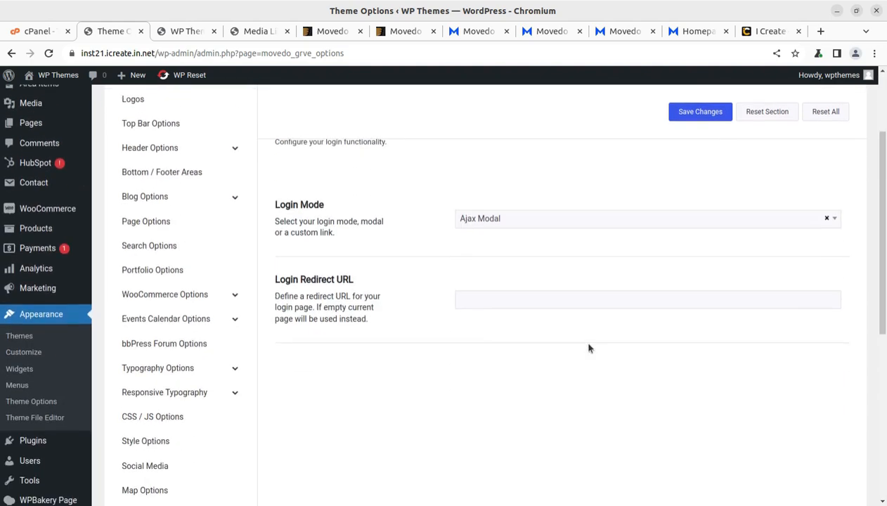
{"action": "left_click", "coordinate": [142, 385]}
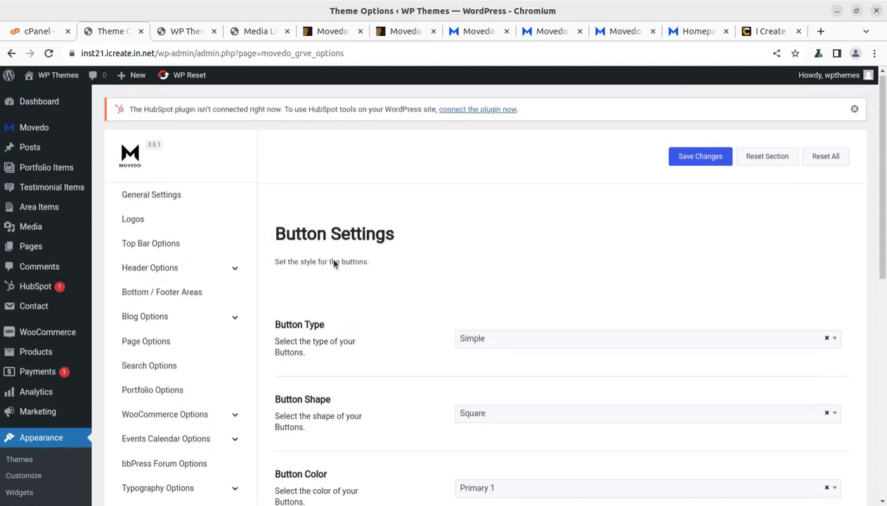
Step: Review the Media Sizes section and the Theme Performance setting for combining and compressing theme scripts under Utilities
{"action": "scroll", "coordinate": [330, 263], "scroll_direction": "down", "scroll_amount": 7}
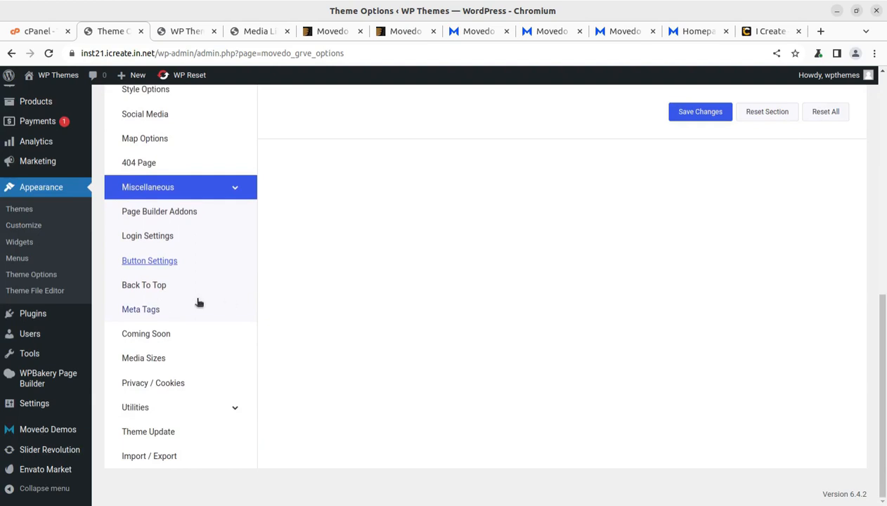
{"action": "left_click", "coordinate": [160, 360]}
{"action": "left_click", "coordinate": [150, 419]}
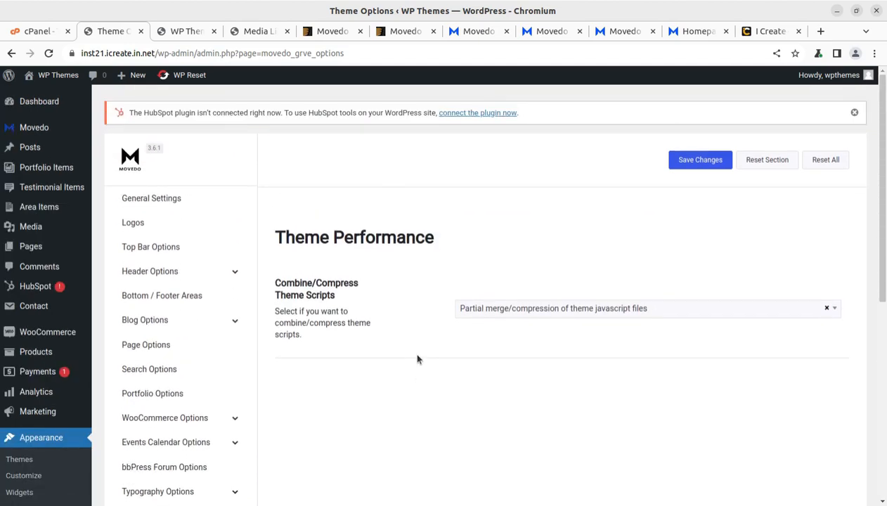
{"action": "scroll", "coordinate": [603, 325], "scroll_direction": "down", "scroll_amount": 5}
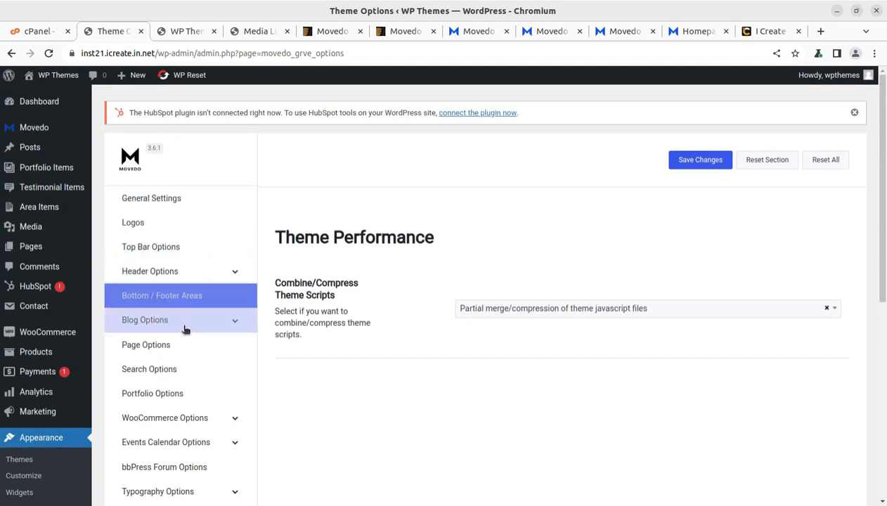
Step: Open the Portfolio Items list and look over the imported portfolio entries
{"action": "left_click", "coordinate": [48, 174]}
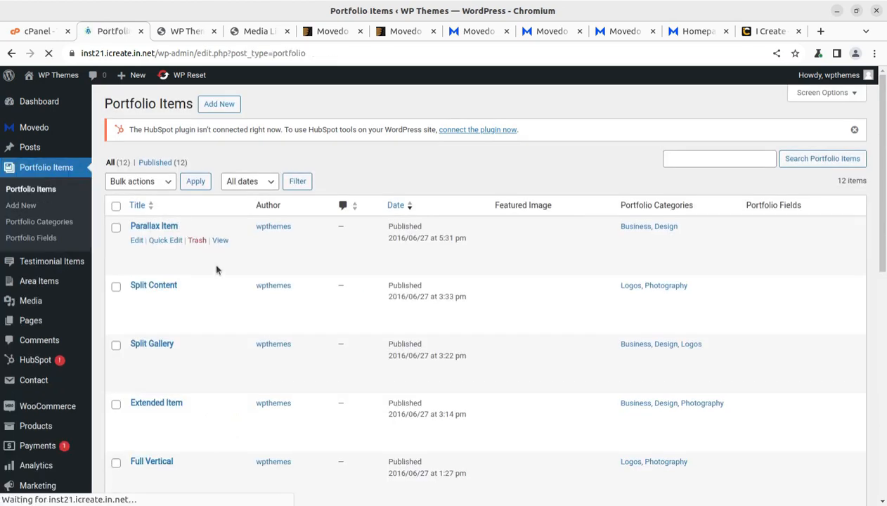
{"action": "scroll", "coordinate": [216, 260], "scroll_direction": "down", "scroll_amount": 1}
{"action": "scroll", "coordinate": [218, 251], "scroll_direction": "down", "scroll_amount": 3}
{"action": "scroll", "coordinate": [228, 206], "scroll_direction": "up", "scroll_amount": 3}
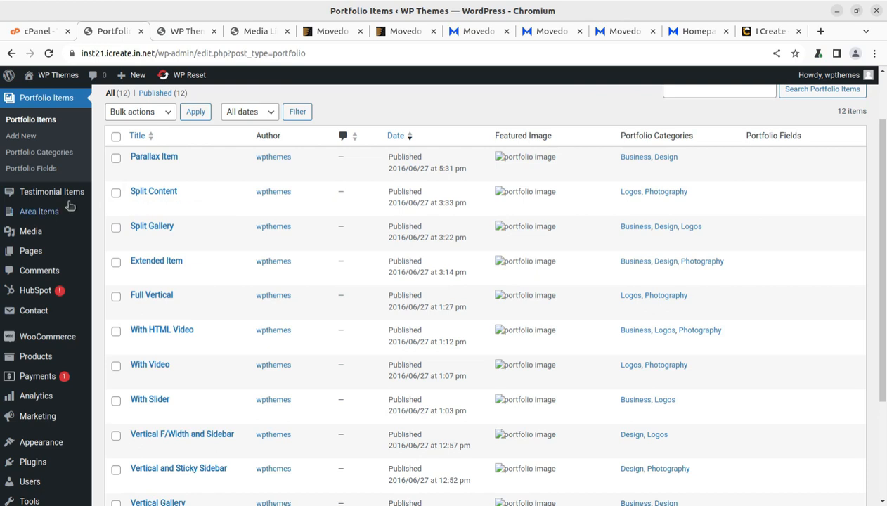
Step: Open the Testimonial Items list and look over the imported testimonials
{"action": "left_click", "coordinate": [34, 198]}
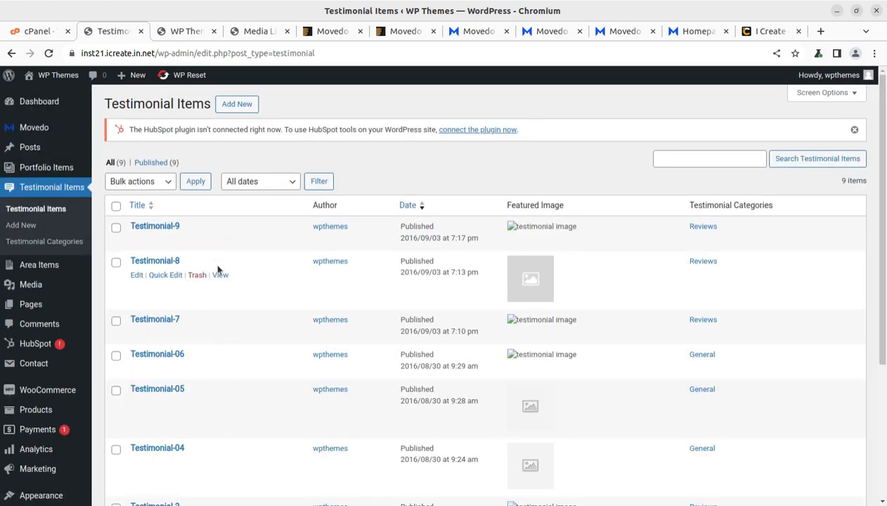
{"action": "scroll", "coordinate": [308, 268], "scroll_direction": "down", "scroll_amount": 1}
{"action": "scroll", "coordinate": [308, 268], "scroll_direction": "down", "scroll_amount": 3}
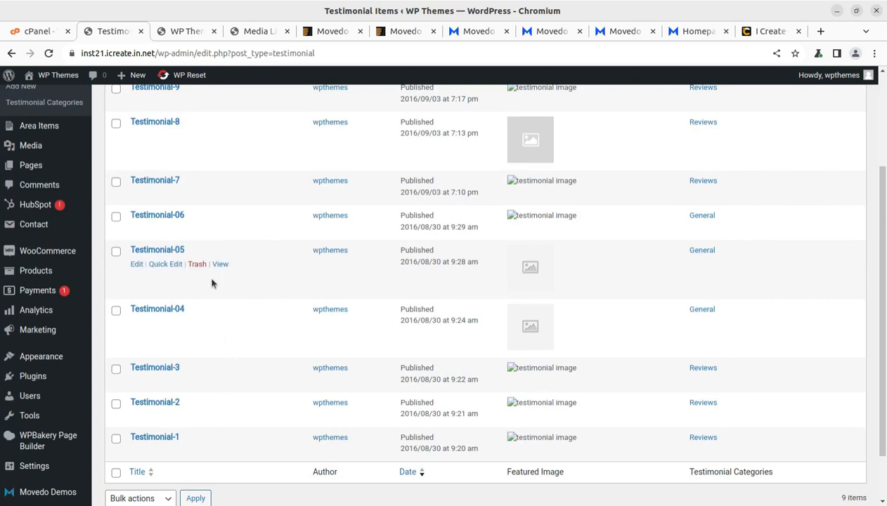
{"action": "scroll", "coordinate": [211, 283], "scroll_direction": "up", "scroll_amount": 2}
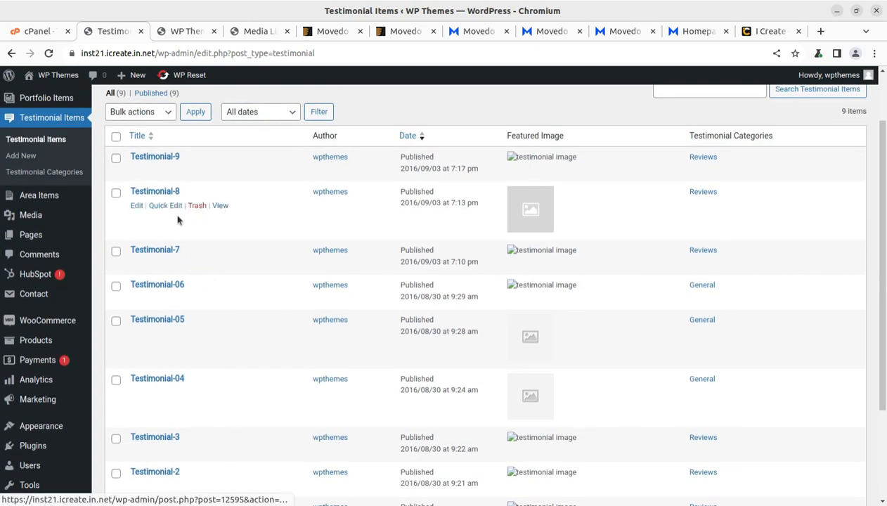
Step: Open the Area Items list and look over the imported footer and safe button entries
{"action": "left_click", "coordinate": [40, 204]}
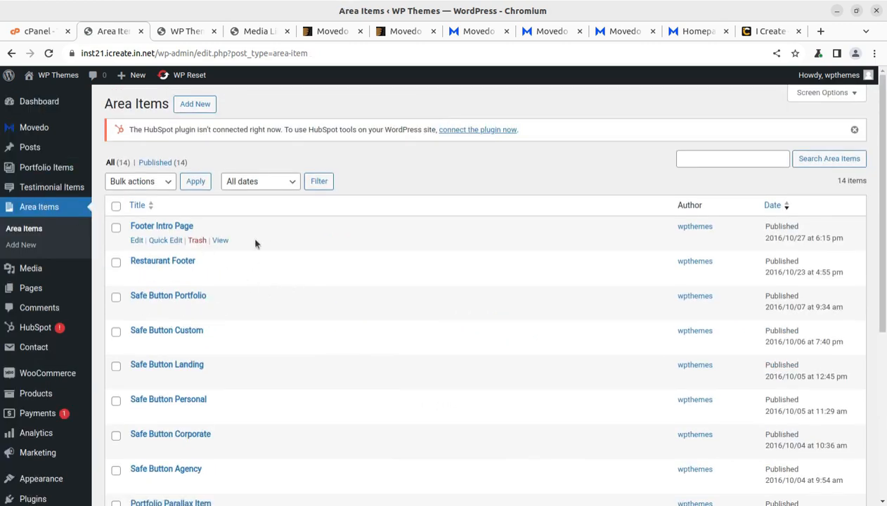
{"action": "scroll", "coordinate": [319, 333], "scroll_direction": "down", "scroll_amount": 4}
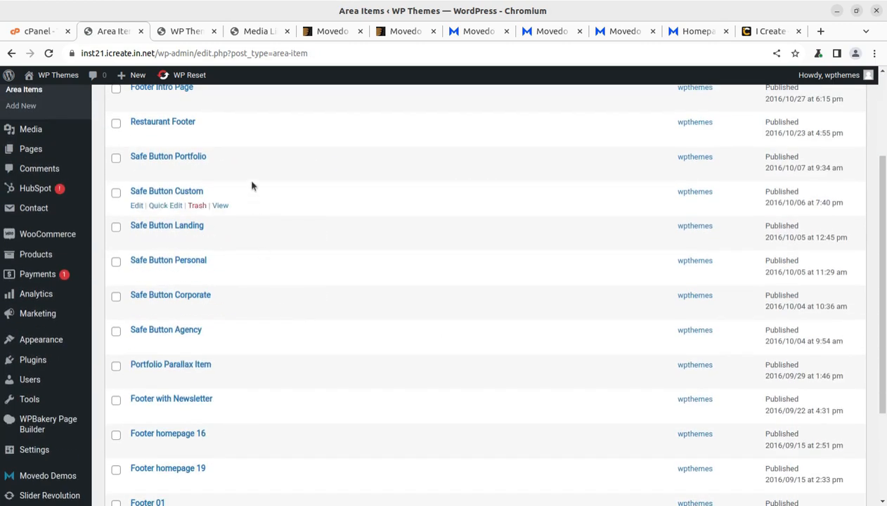
{"action": "scroll", "coordinate": [246, 351], "scroll_direction": "down", "scroll_amount": 4}
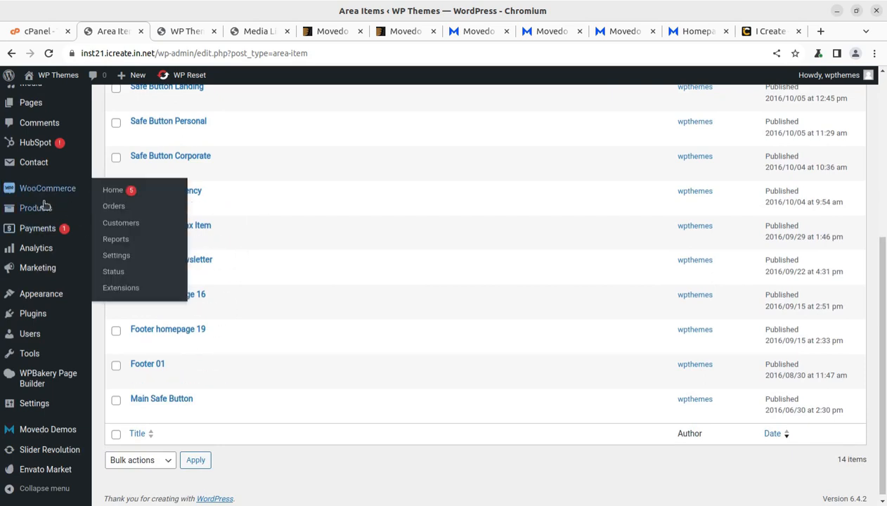
{"action": "scroll", "coordinate": [44, 201], "scroll_direction": "up", "scroll_amount": 2}
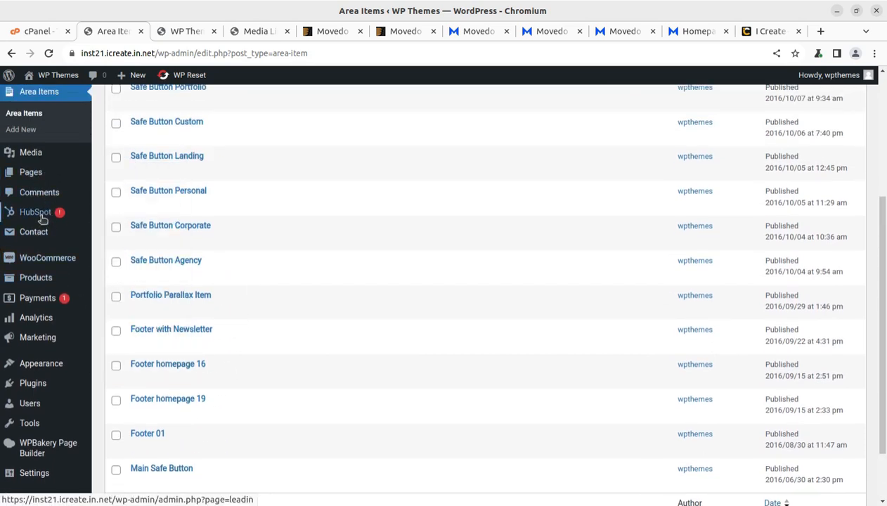
Step: Open the HubSpot plugin page and look over its account creation form
{"action": "left_click", "coordinate": [35, 213]}
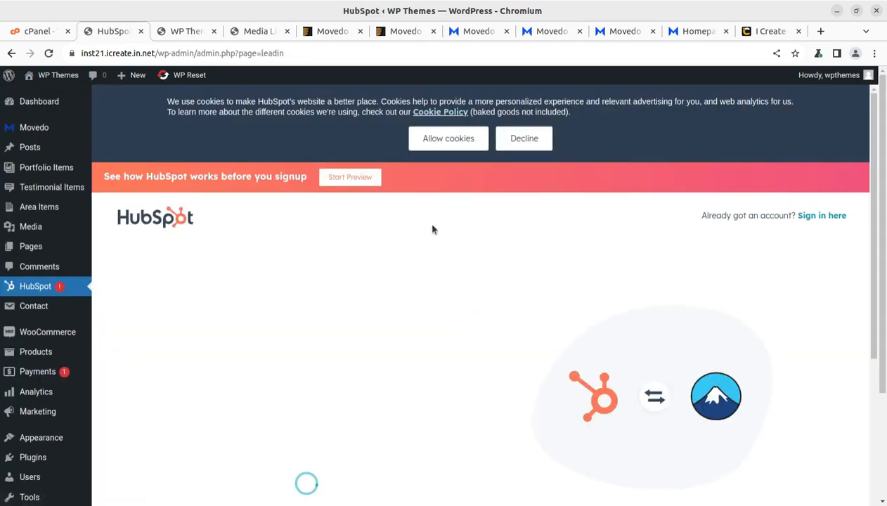
{"action": "scroll", "coordinate": [527, 246], "scroll_direction": "down", "scroll_amount": 3}
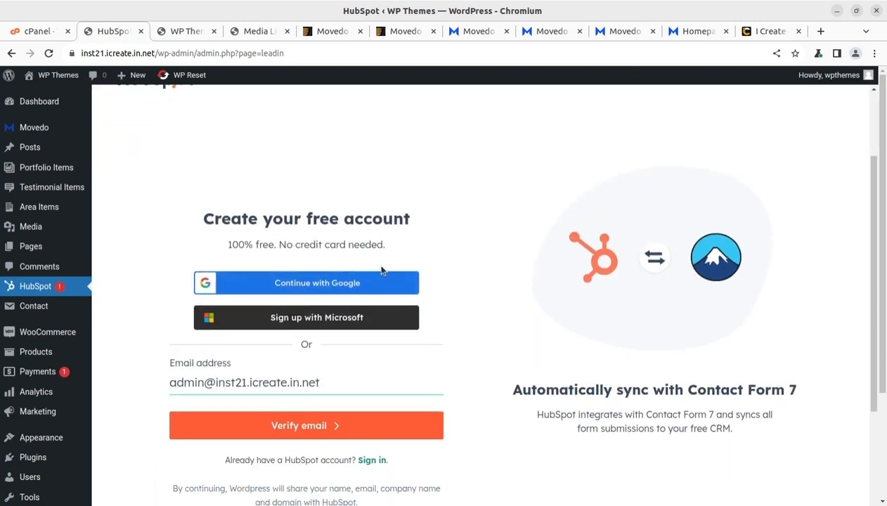
{"action": "scroll", "coordinate": [279, 268], "scroll_direction": "down", "scroll_amount": 2}
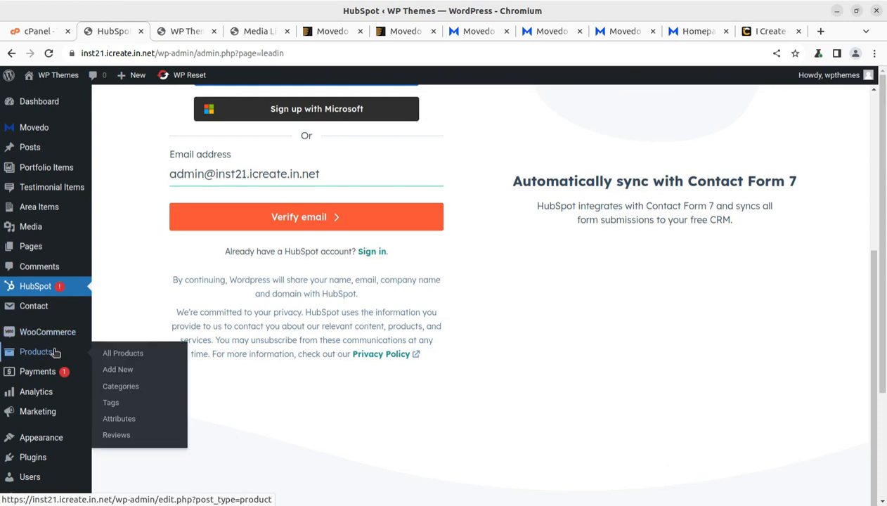
{"action": "scroll", "coordinate": [42, 325], "scroll_direction": "down", "scroll_amount": 1}
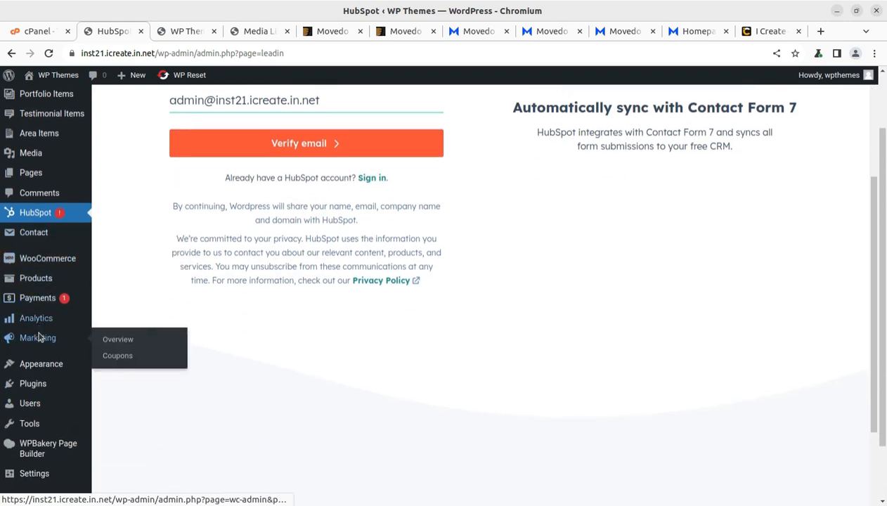
Step: Open the Slider Revolution overview, dismiss its welcome window, and look over the imported slider modules and plugin update details
{"action": "scroll", "coordinate": [44, 336], "scroll_direction": "down", "scroll_amount": 1}
{"action": "mouse_move", "coordinate": [46, 382]}
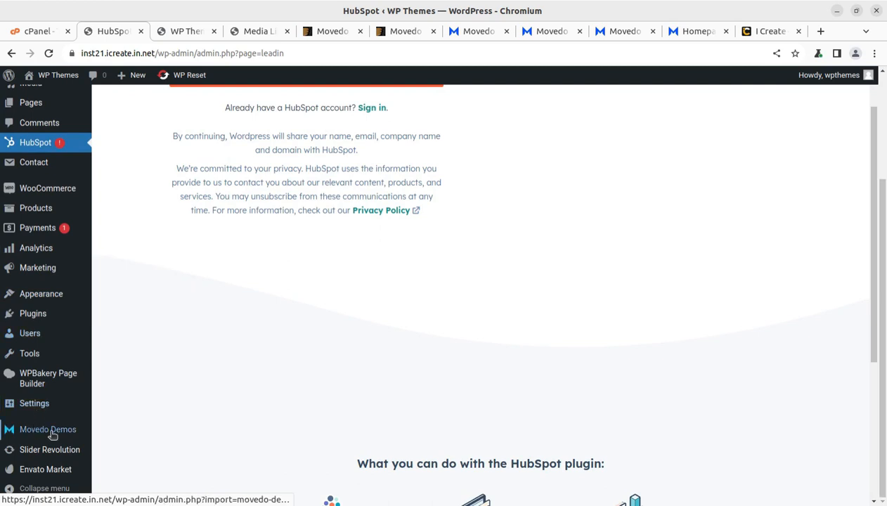
{"action": "scroll", "coordinate": [125, 415], "scroll_direction": "down", "scroll_amount": 2}
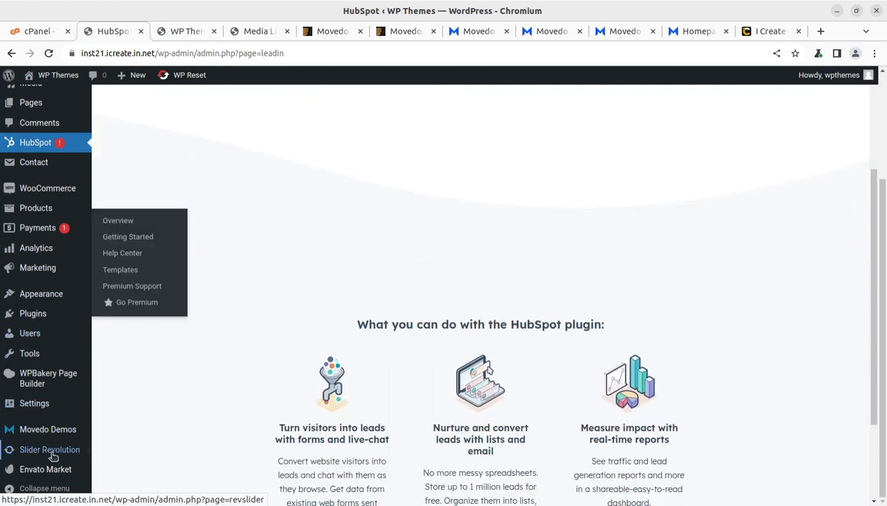
{"action": "left_click", "coordinate": [51, 457]}
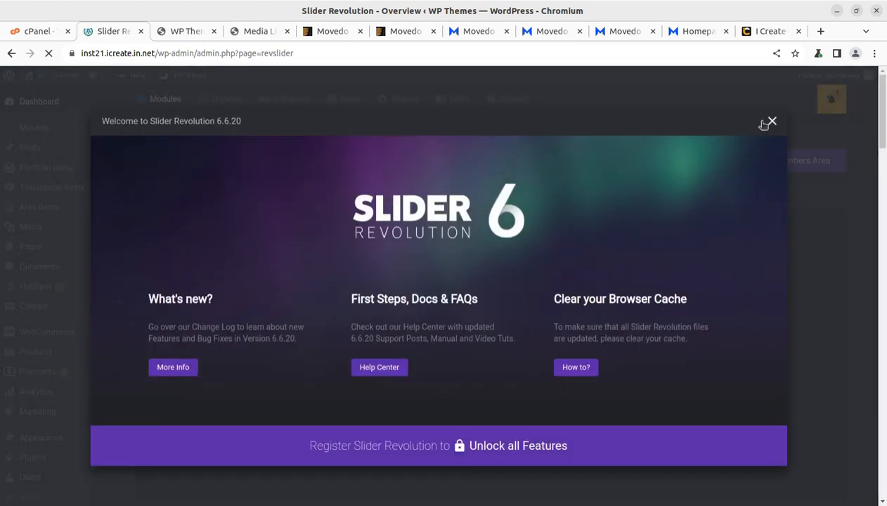
{"action": "left_click", "coordinate": [767, 123]}
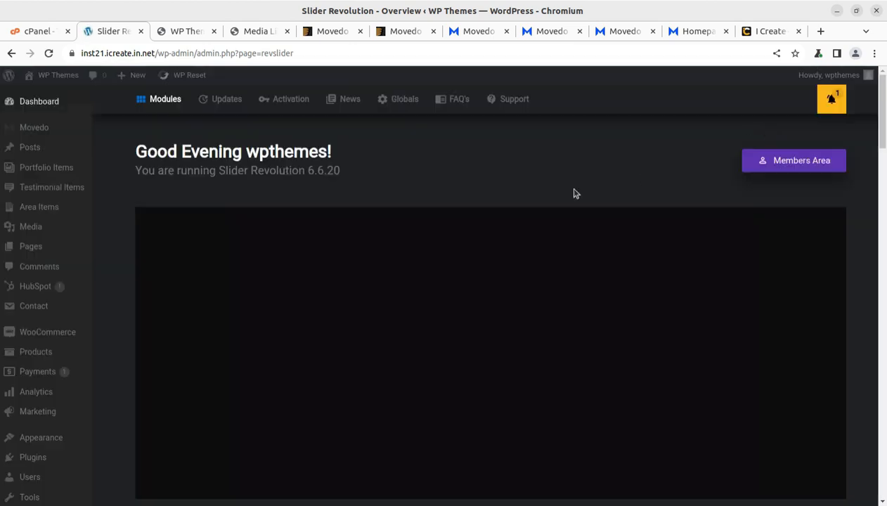
{"action": "scroll", "coordinate": [492, 225], "scroll_direction": "down", "scroll_amount": 10}
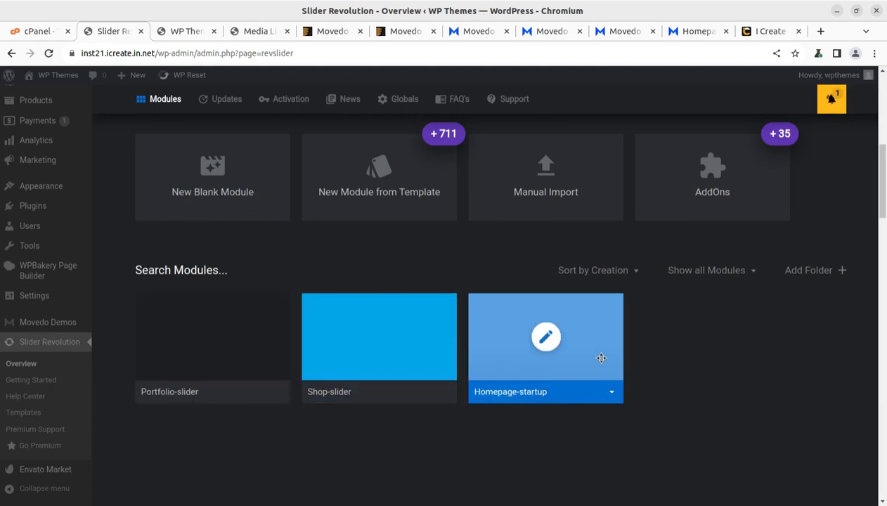
{"action": "scroll", "coordinate": [64, 400], "scroll_direction": "down", "scroll_amount": 3}
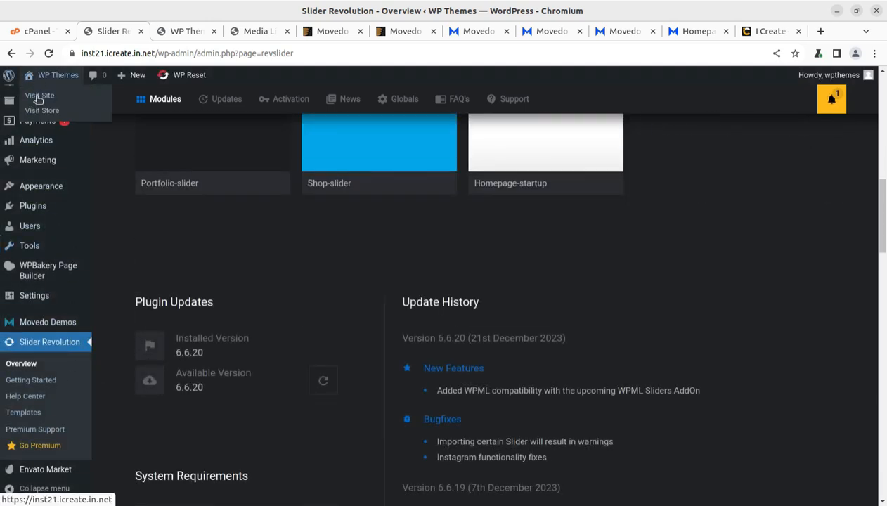
Step: Open the site's homepage in a new tab, load it in the WPBakery Page Builder editor, and dismiss the What's new notice
{"action": "middle_click", "coordinate": [37, 100]}
{"action": "left_click", "coordinate": [174, 33]}
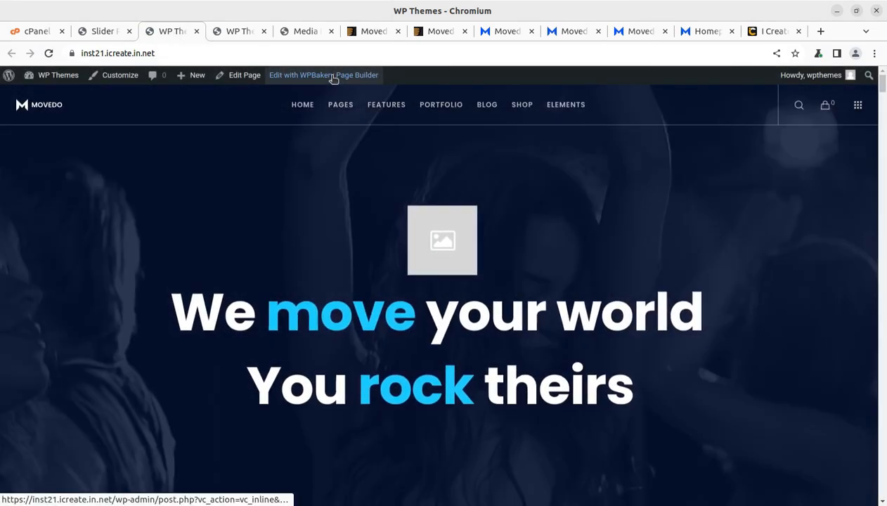
{"action": "left_click", "coordinate": [332, 77]}
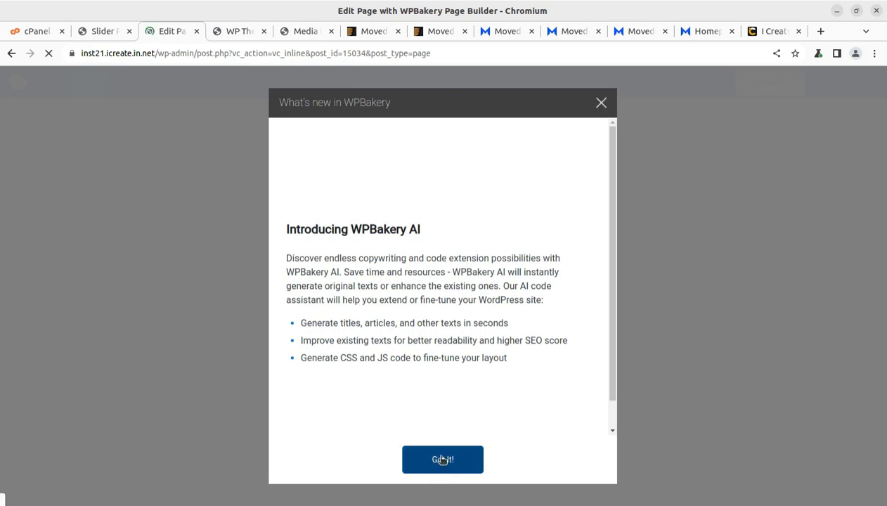
{"action": "left_click", "coordinate": [440, 461]}
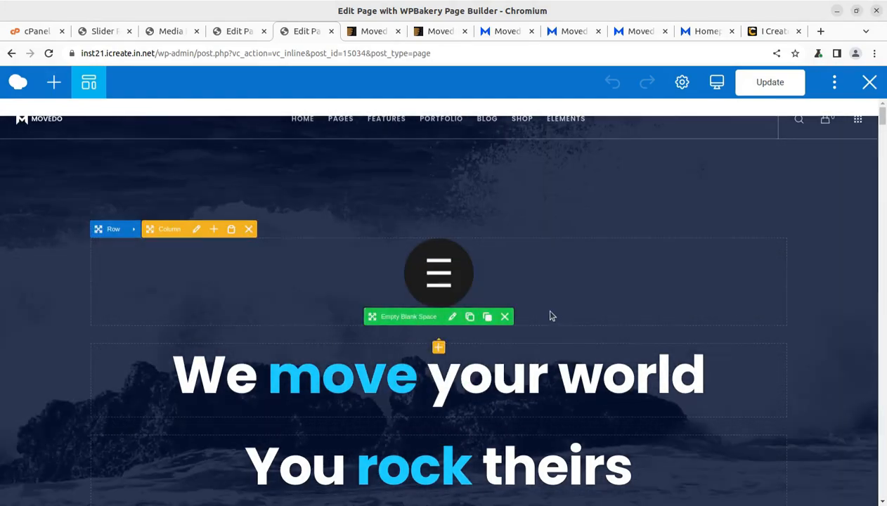
Step: Look over the homepage's editable rows and columns in the page builder, from the hero titles to the image grid
{"action": "scroll", "coordinate": [456, 370], "scroll_direction": "down", "scroll_amount": 2}
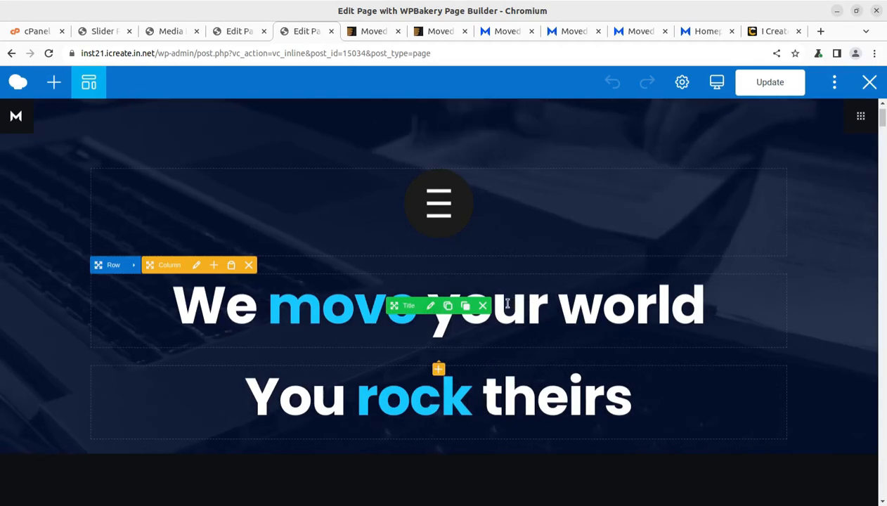
{"action": "scroll", "coordinate": [511, 309], "scroll_direction": "down", "scroll_amount": 4}
{"action": "scroll", "coordinate": [246, 345], "scroll_direction": "down", "scroll_amount": 1}
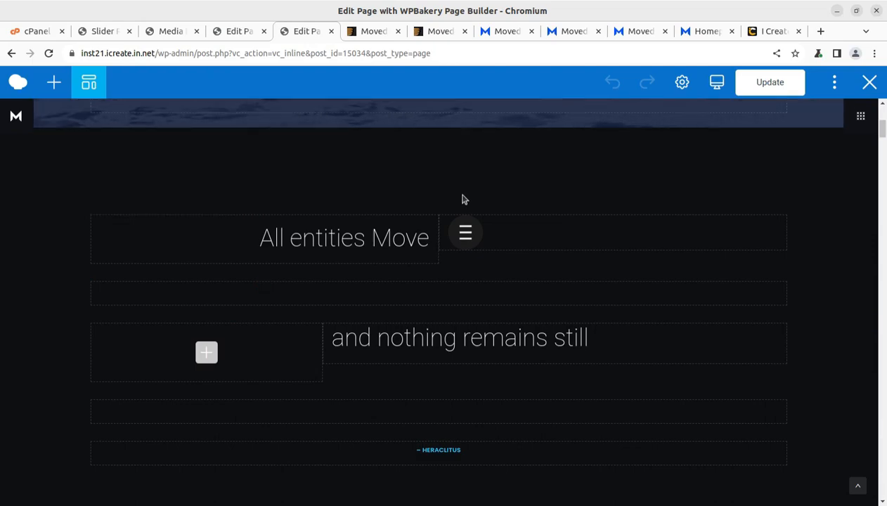
{"action": "scroll", "coordinate": [395, 294], "scroll_direction": "down", "scroll_amount": 2}
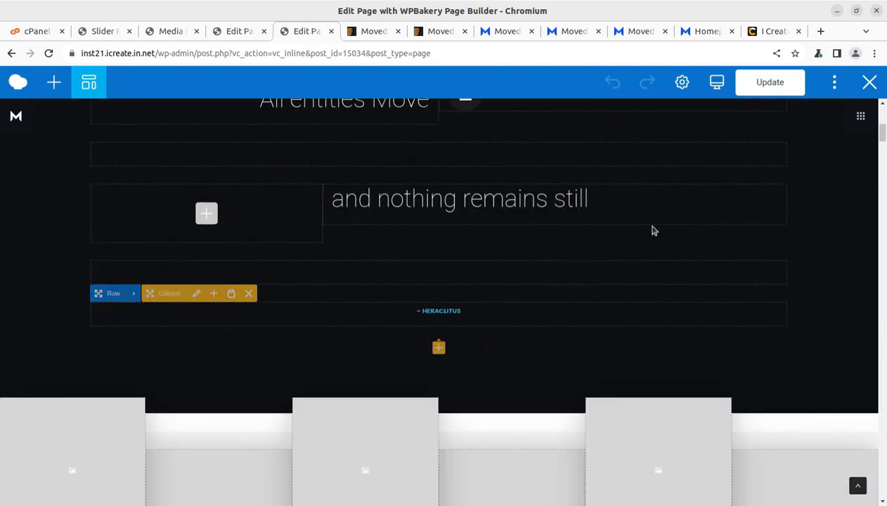
Step: Switch between the I Create website and the Movedo ThemeForest page, ending on the I Create homepage
{"action": "left_click", "coordinate": [766, 35]}
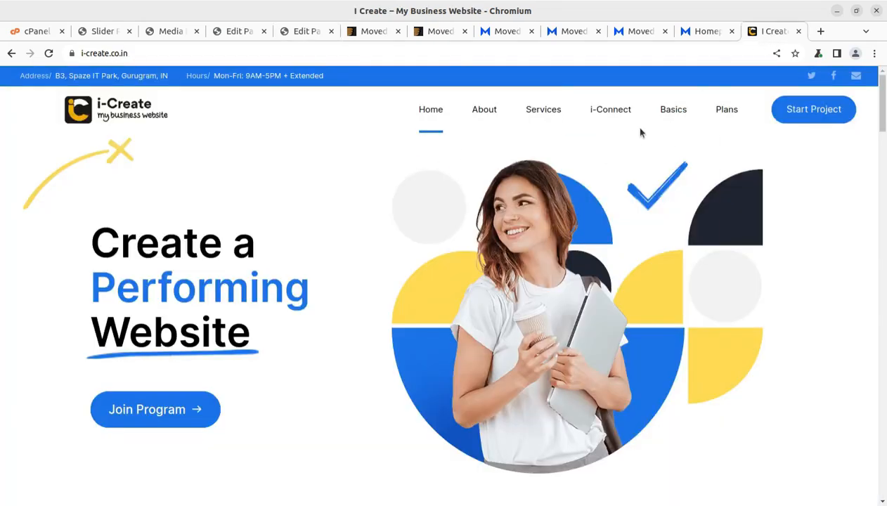
{"action": "left_click", "coordinate": [371, 32]}
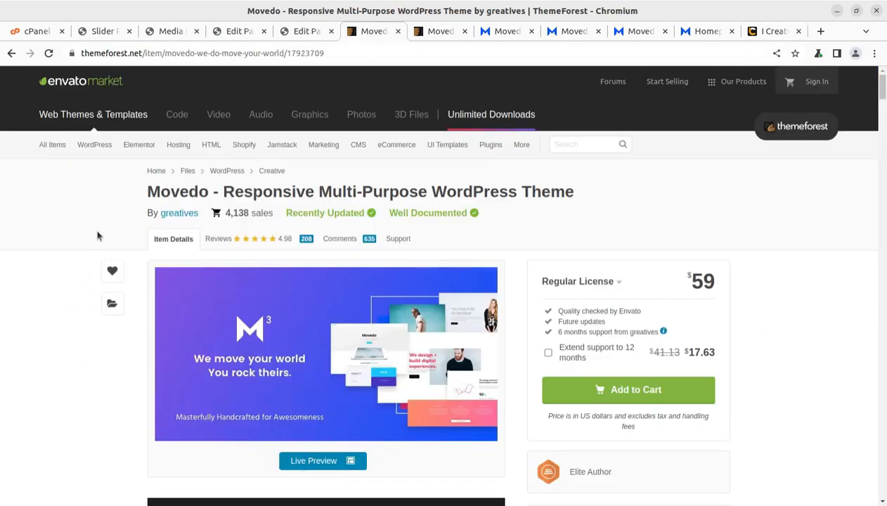
{"action": "left_click", "coordinate": [774, 33]}
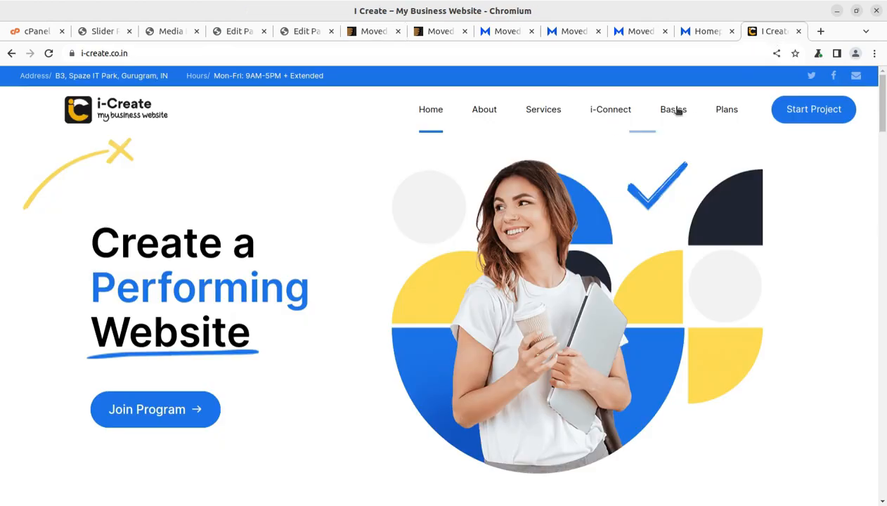
{"action": "mouse_move", "coordinate": [627, 116]}
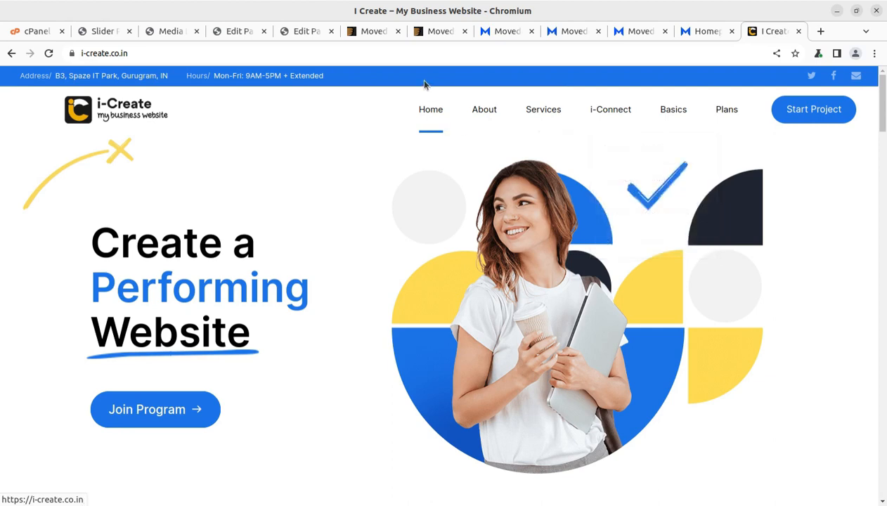
Step: Go through the open Movedo demo sites, from Business Hosting to Freelancer, and view the Freelancer demo's hero section
{"action": "left_click", "coordinate": [510, 33]}
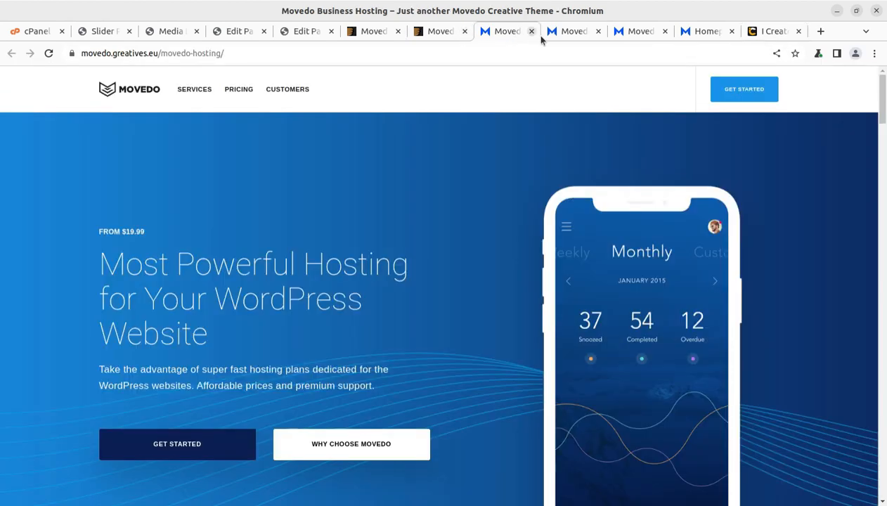
{"action": "left_click", "coordinate": [575, 35]}
{"action": "left_click", "coordinate": [637, 34]}
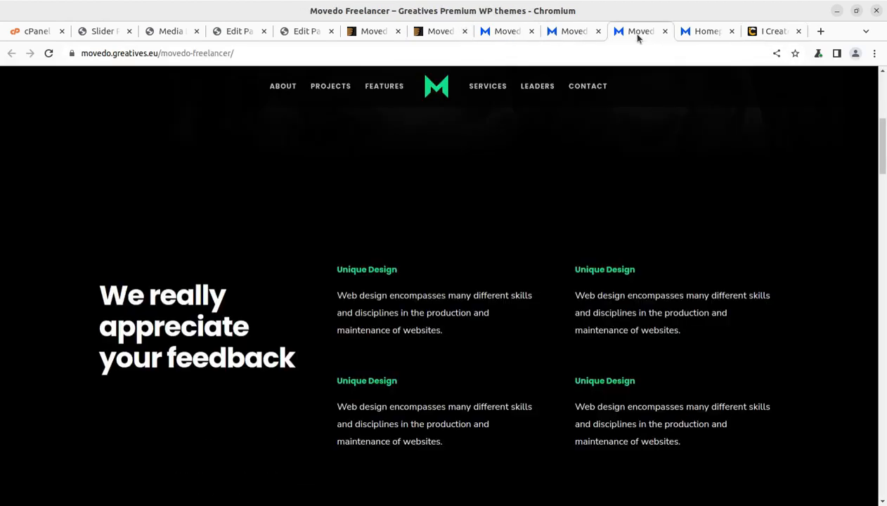
{"action": "scroll", "coordinate": [414, 191], "scroll_direction": "up", "scroll_amount": 5}
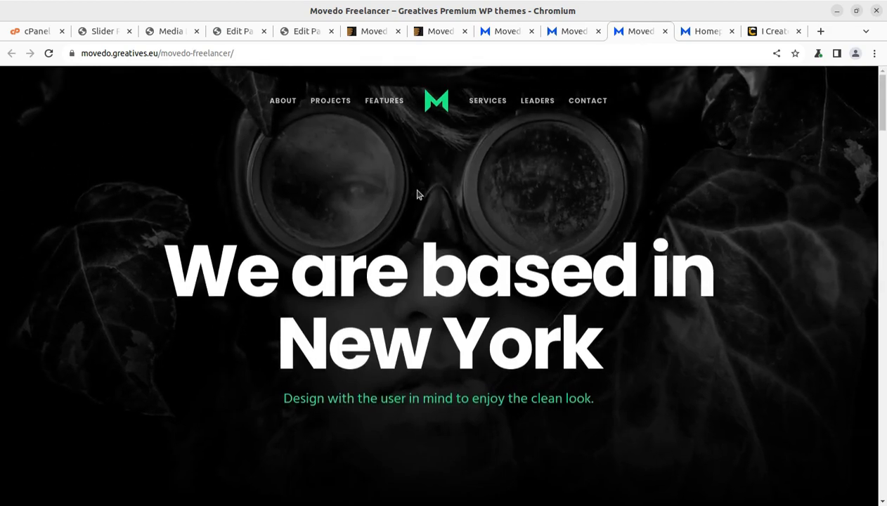